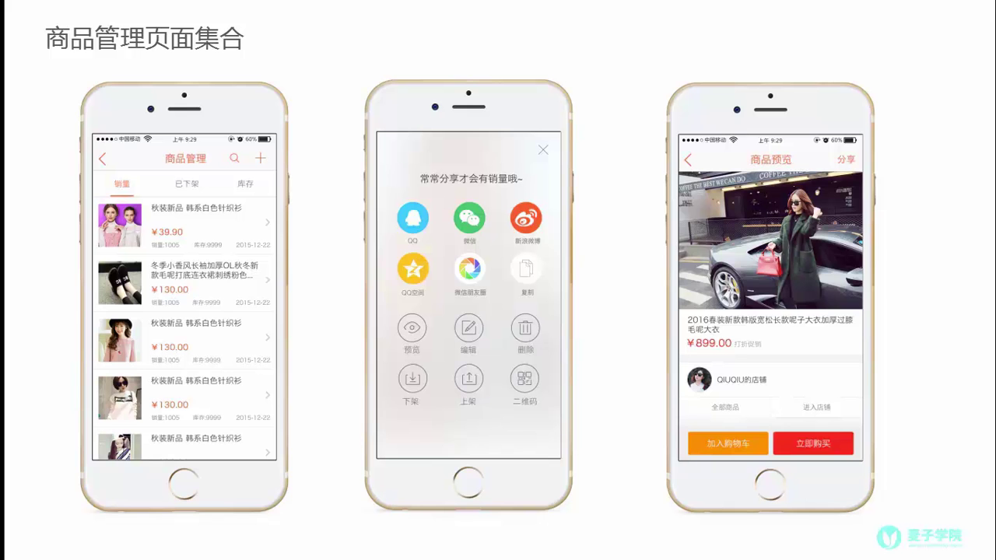
Leave the slideshow, switch to Photoshop and create a new 640 × 1136 px document at 72 ppi with a white background.
{"action": "key", "text": "Escape"}
{"action": "key", "text": "alt+Tab"}
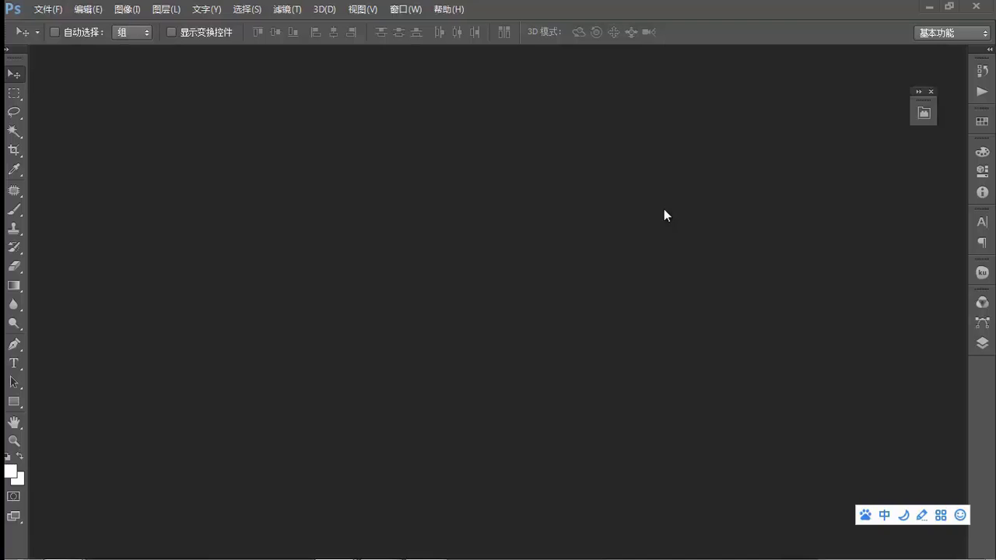
{"action": "key", "text": "ctrl+n"}
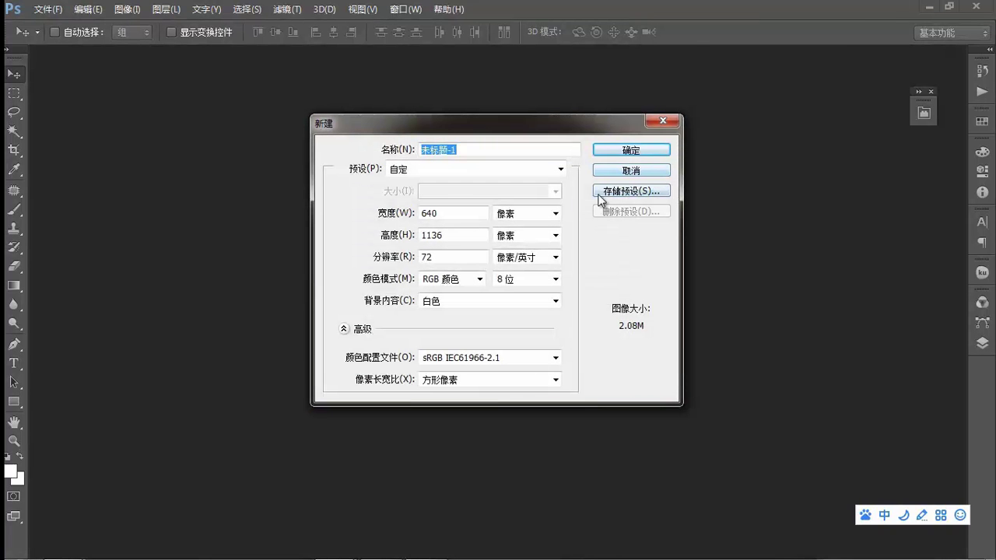
{"action": "left_click", "coordinate": [459, 235]}
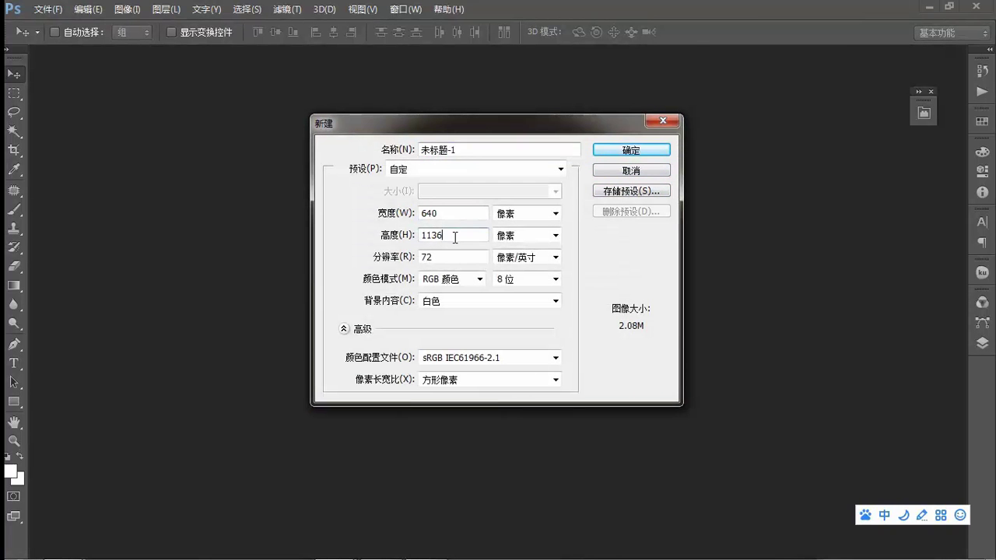
{"action": "left_click", "coordinate": [648, 153]}
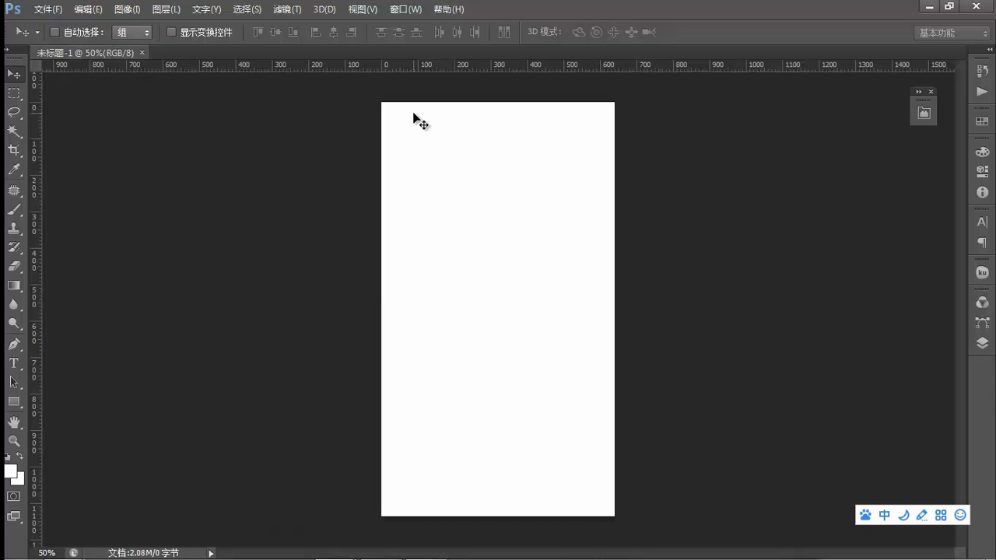
Generate guides with GuideGuide using 20 px left and right margins and a 128 px top margin.
{"action": "left_click", "coordinate": [923, 113]}
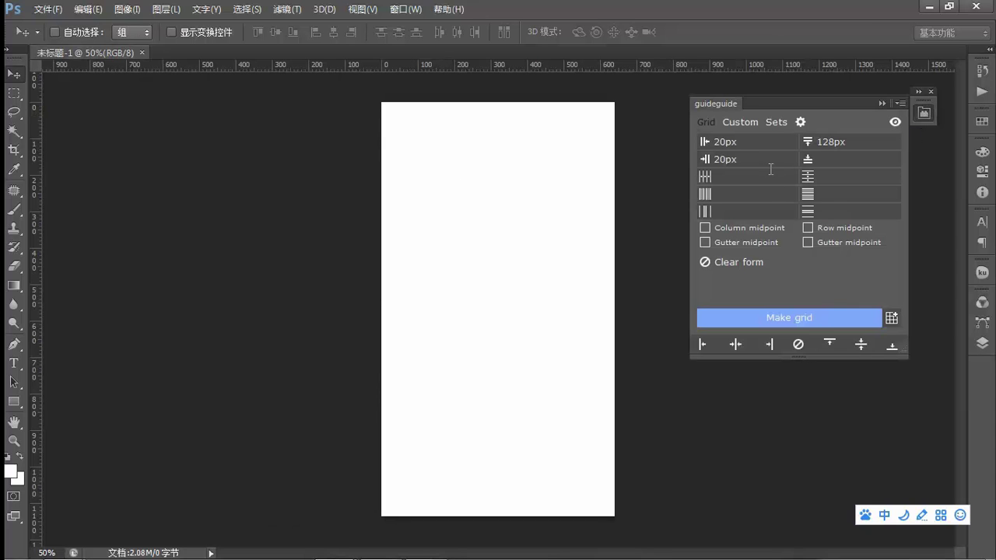
{"action": "left_click", "coordinate": [806, 317]}
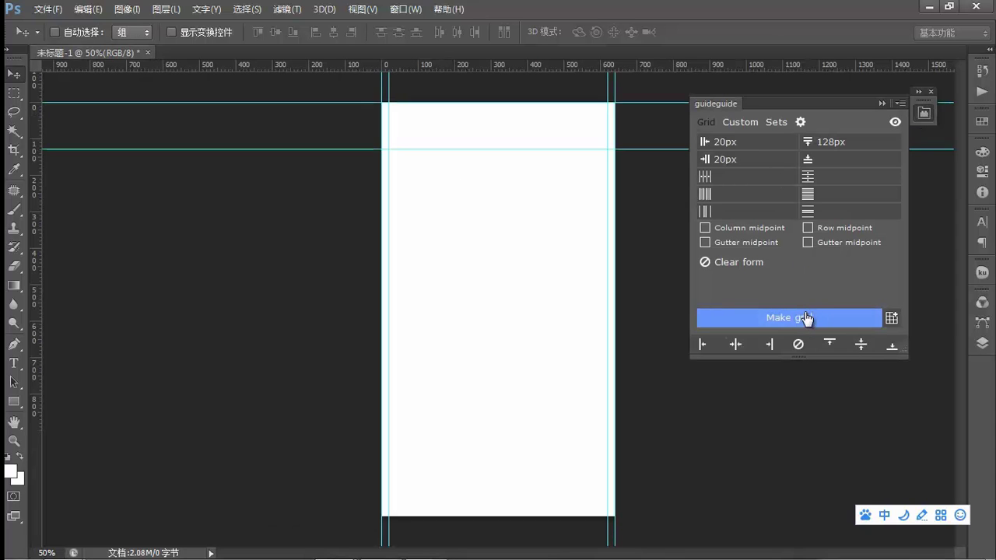
{"action": "left_click", "coordinate": [882, 104]}
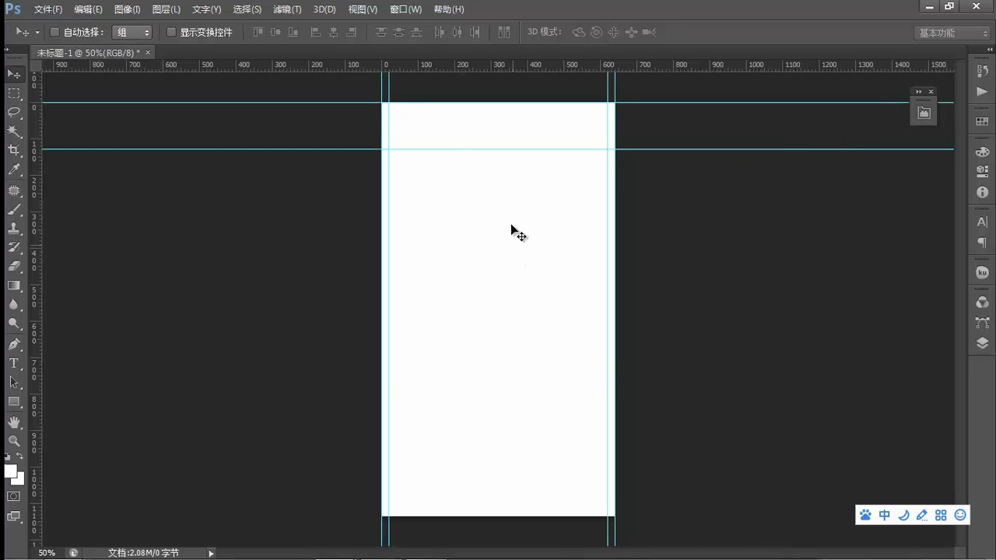
Copy the 手机导航栏 layer group from 商品管理.psd into the new document and minimize the source file's window.
{"action": "mouse_move", "coordinate": [351, 534]}
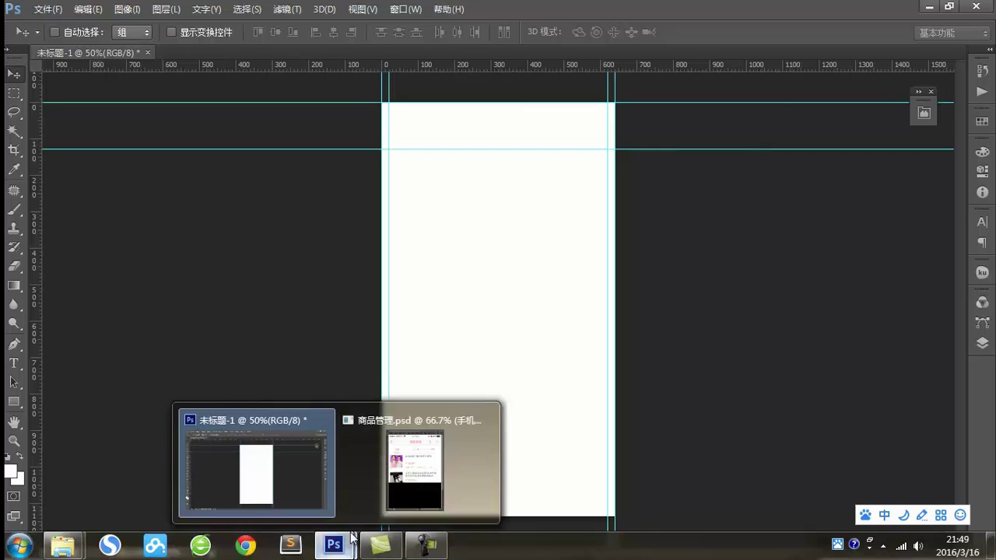
{"action": "left_click", "coordinate": [411, 433]}
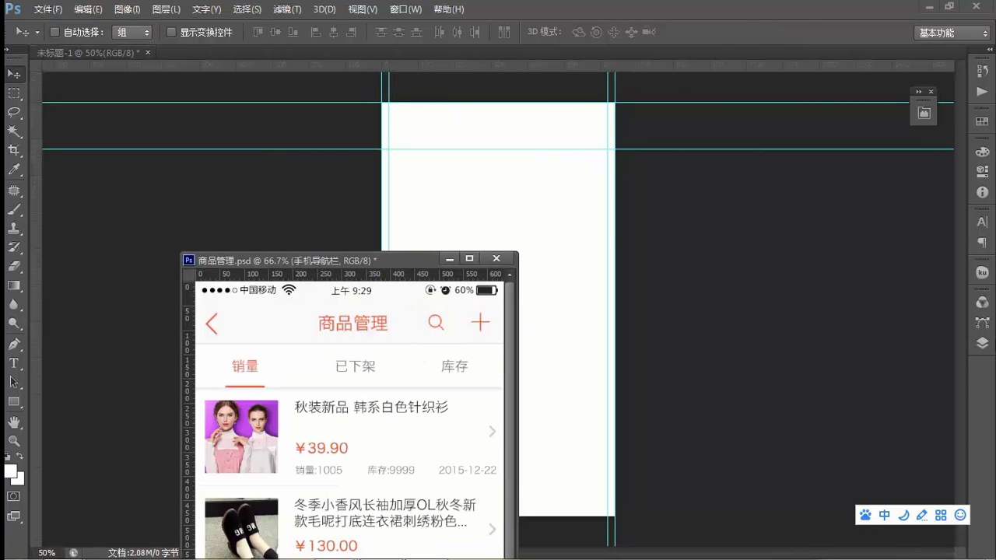
{"action": "left_click", "coordinate": [982, 343]}
{"action": "left_click_drag", "start_coordinate": [864, 355], "coordinate": [475, 125]}
{"action": "left_click", "coordinate": [450, 259]}
Align the 手机导航栏 group with the canvas's top and side edges, above the 128 px guide.
{"action": "key", "text": "ctrl+plus"}
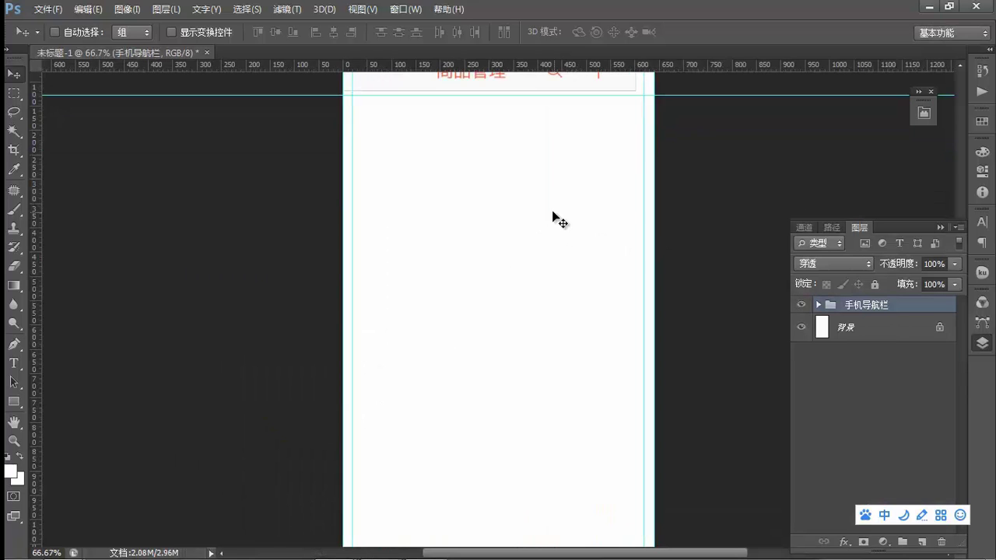
{"action": "scroll", "coordinate": [451, 393], "scroll_direction": "up", "scroll_amount": 3}
{"action": "key", "text": "ctrl+plus"}
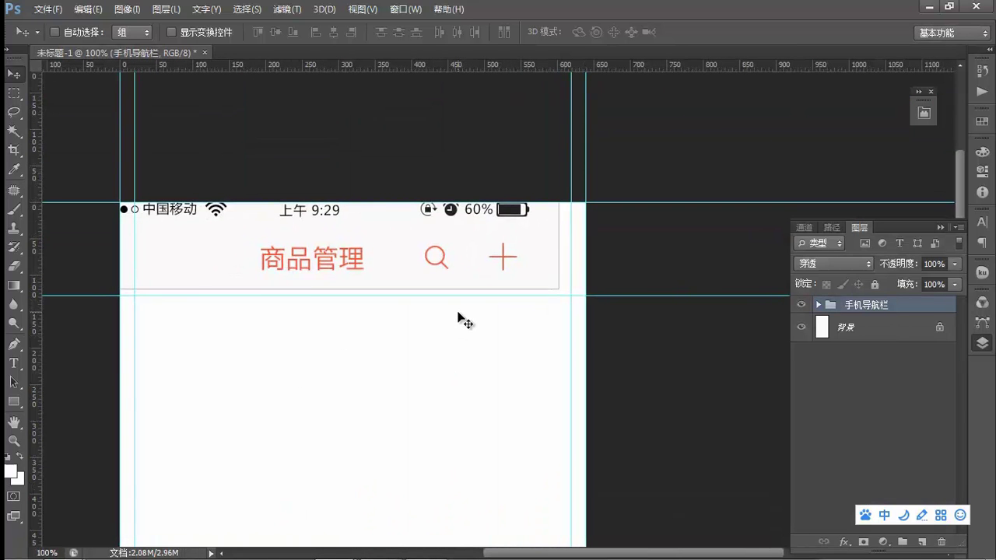
{"action": "key", "text": "shift+Right"}
{"action": "key", "text": "shift+Right"}
{"action": "key", "text": "shift+Right"}
{"action": "key", "text": "shift+Right"}
{"action": "key", "text": "shift+Right"}
{"action": "key", "text": "shift+Right"}
{"action": "scroll", "coordinate": [700, 327], "scroll_direction": "down", "scroll_amount": 3}
{"action": "left_click_drag", "start_coordinate": [638, 318], "coordinate": [660, 319]}
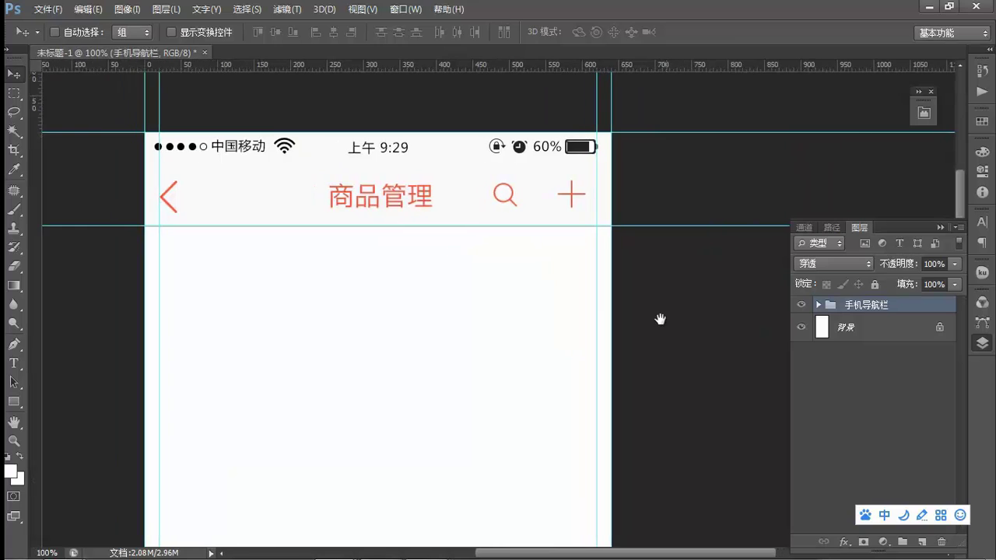
Fill the 背景 layer with the light grey foreground colour #f6f6f6.
{"action": "key", "text": "ctrl+minus"}
{"action": "scroll", "coordinate": [487, 229], "scroll_direction": "down", "scroll_amount": 1}
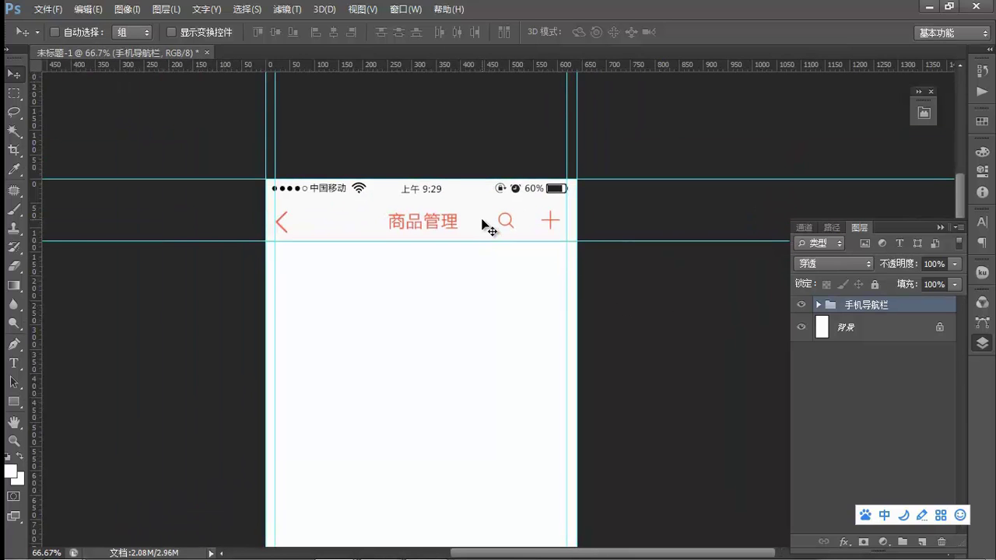
{"action": "scroll", "coordinate": [482, 223], "scroll_direction": "down", "scroll_amount": 1}
{"action": "scroll", "coordinate": [534, 216], "scroll_direction": "down", "scroll_amount": 1}
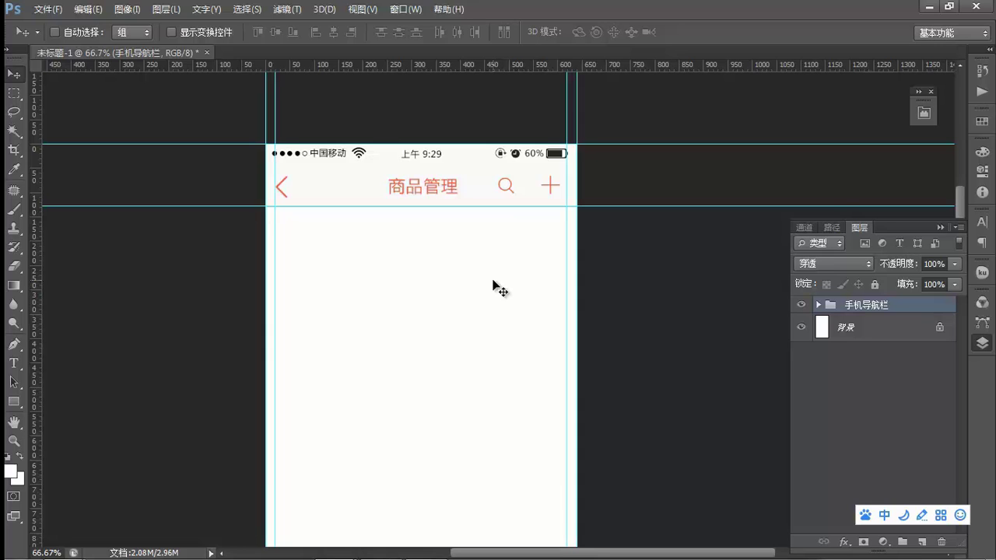
{"action": "scroll", "coordinate": [461, 256], "scroll_direction": "down", "scroll_amount": 1}
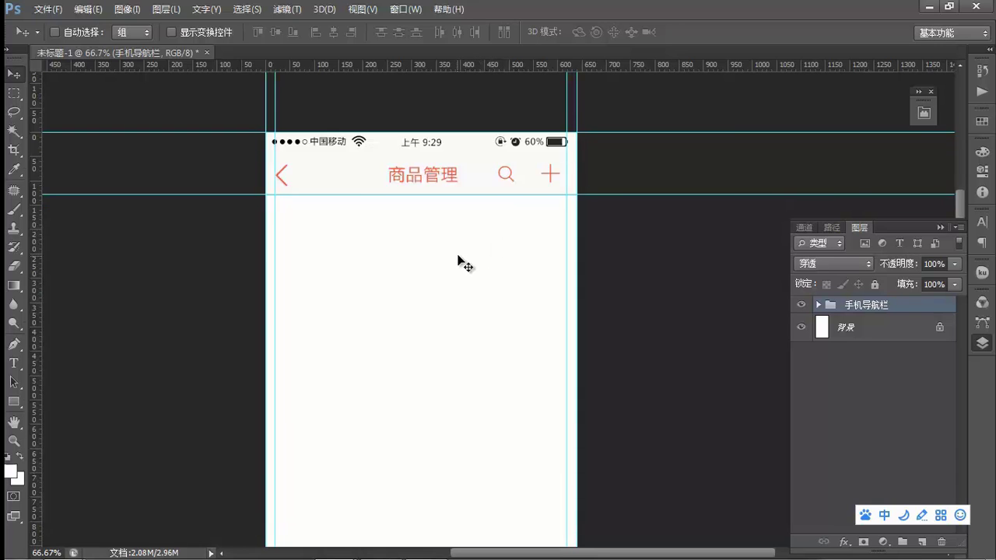
{"action": "scroll", "coordinate": [458, 256], "scroll_direction": "down", "scroll_amount": 2}
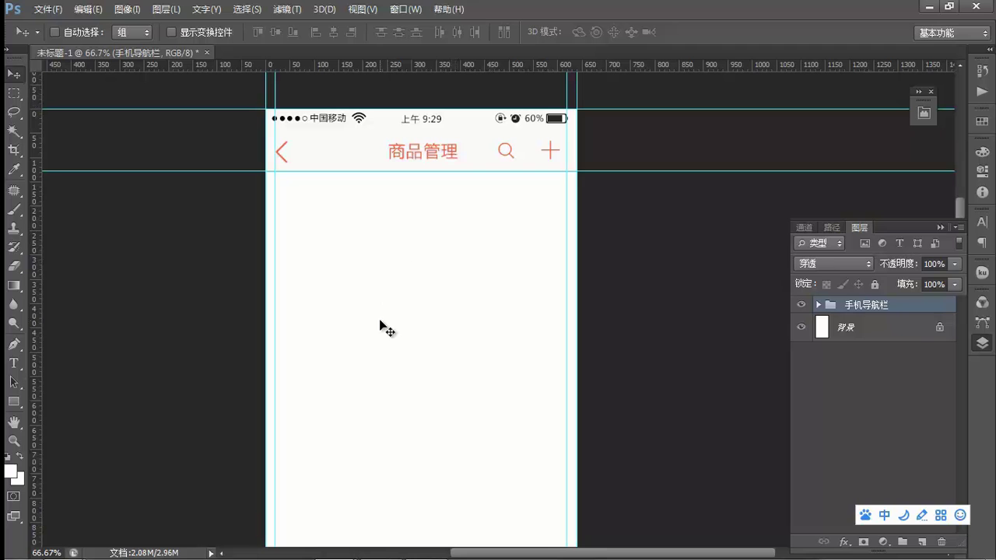
{"action": "left_click", "coordinate": [868, 331]}
{"action": "left_click", "coordinate": [11, 471]}
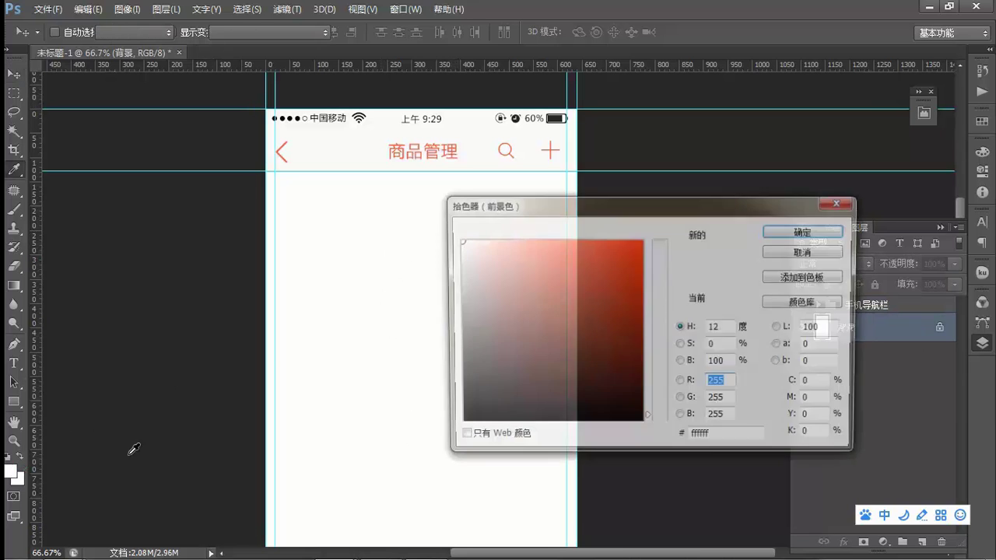
{"action": "double_click", "coordinate": [720, 437]}
{"action": "type", "text": "f6f"}
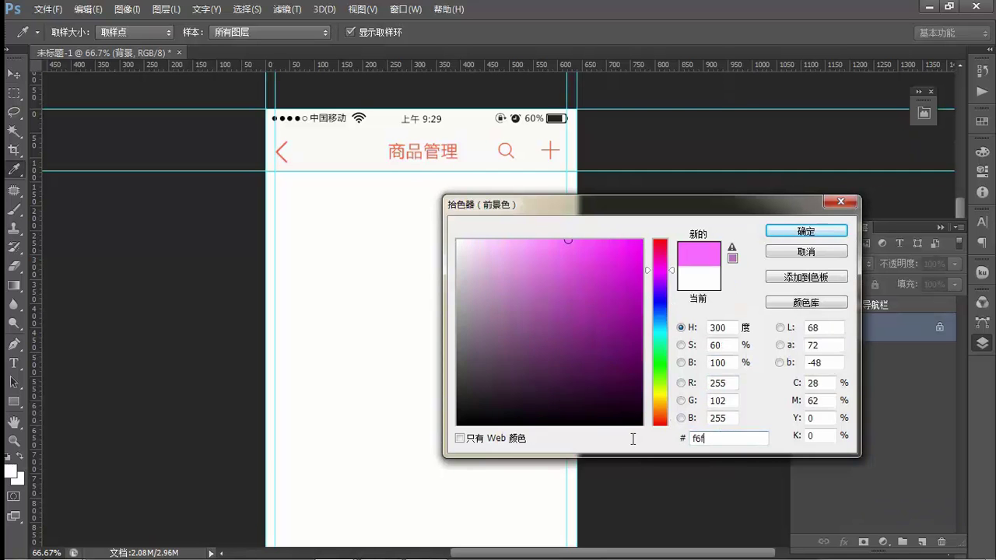
{"action": "type", "text": "6ff6"}
{"action": "key", "text": "Return"}
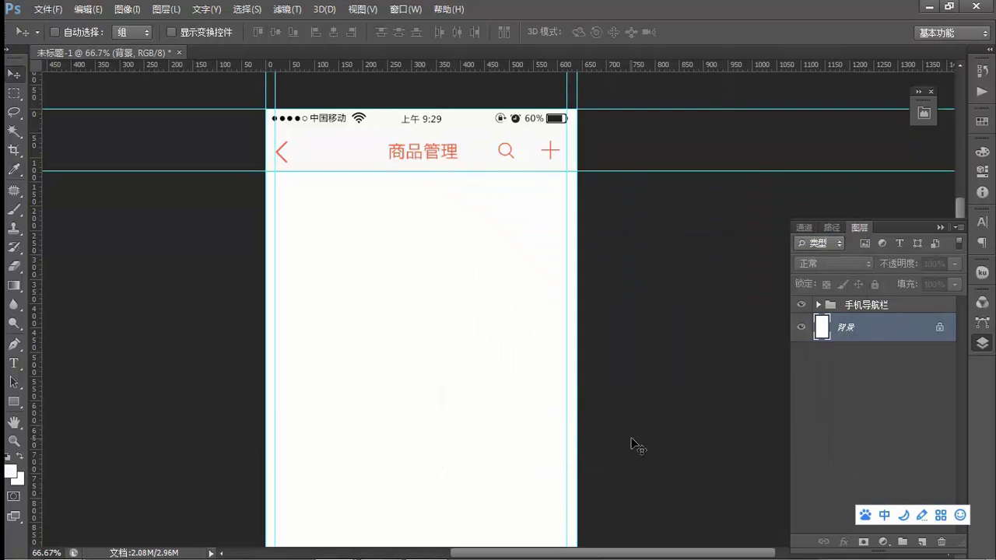
{"action": "key", "text": "alt+Delete"}
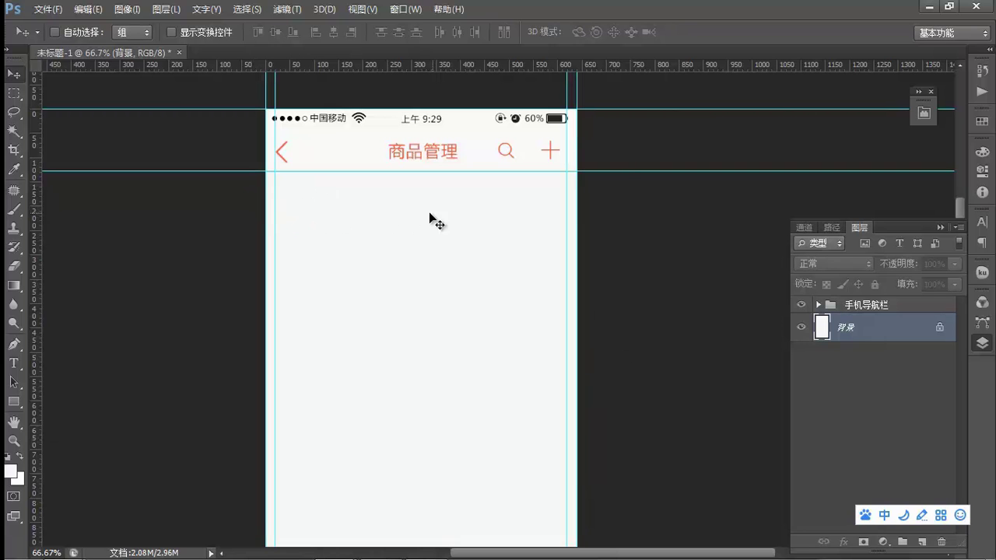
Create a 640 × 90 px rectangle shape above the background layer.
{"action": "left_click_drag", "start_coordinate": [14, 401], "coordinate": [56, 399]}
{"action": "left_click", "coordinate": [361, 215]}
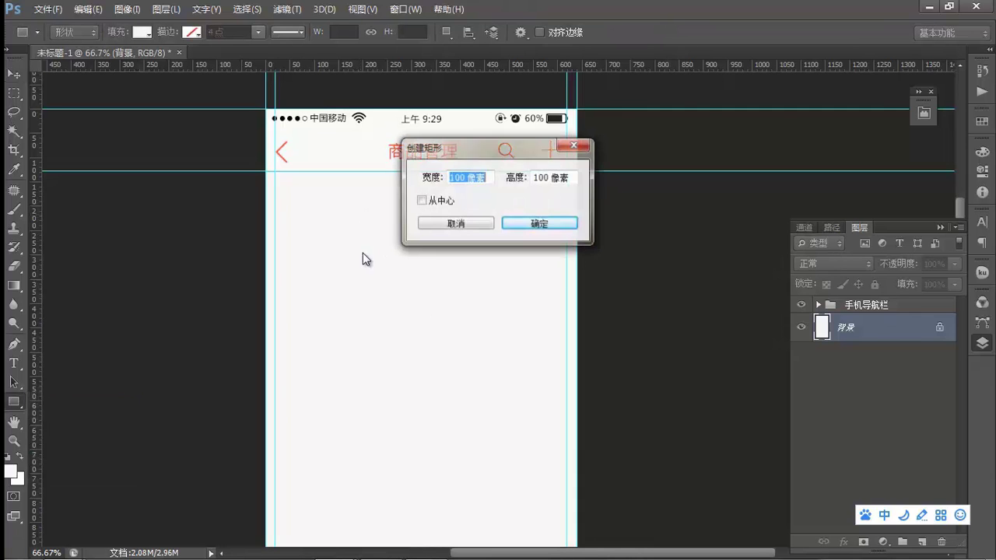
{"action": "double_click", "coordinate": [464, 179]}
{"action": "type", "text": "640"}
{"action": "double_click", "coordinate": [542, 179]}
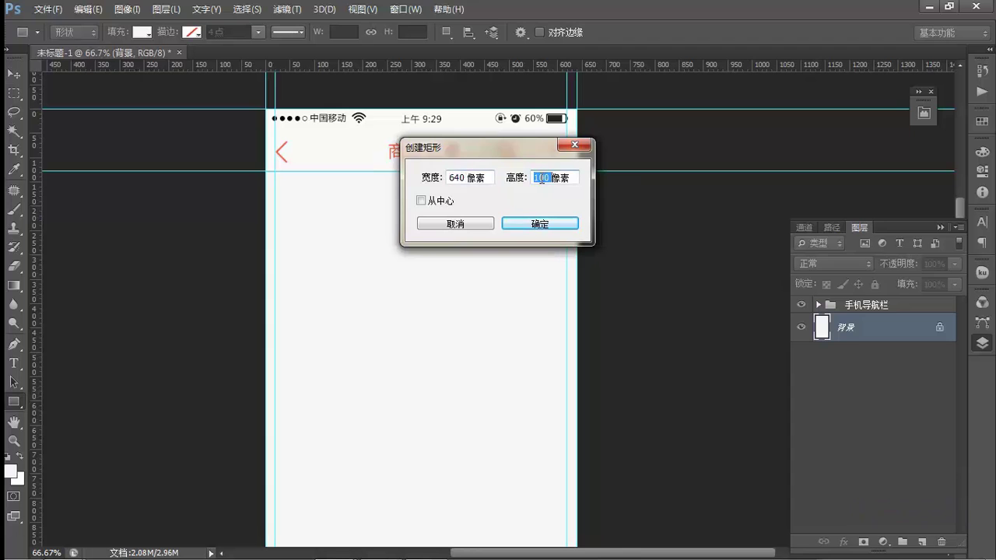
{"action": "type", "text": "90"}
{"action": "key", "text": "Return"}
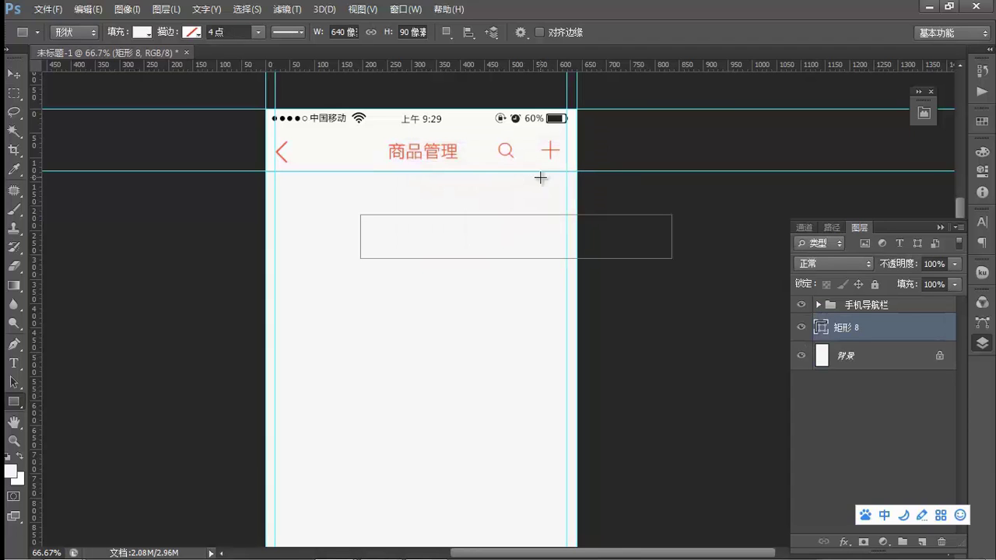
Set the rectangle's fill colour to pure white, #ffffff.
{"action": "left_click", "coordinate": [191, 32]}
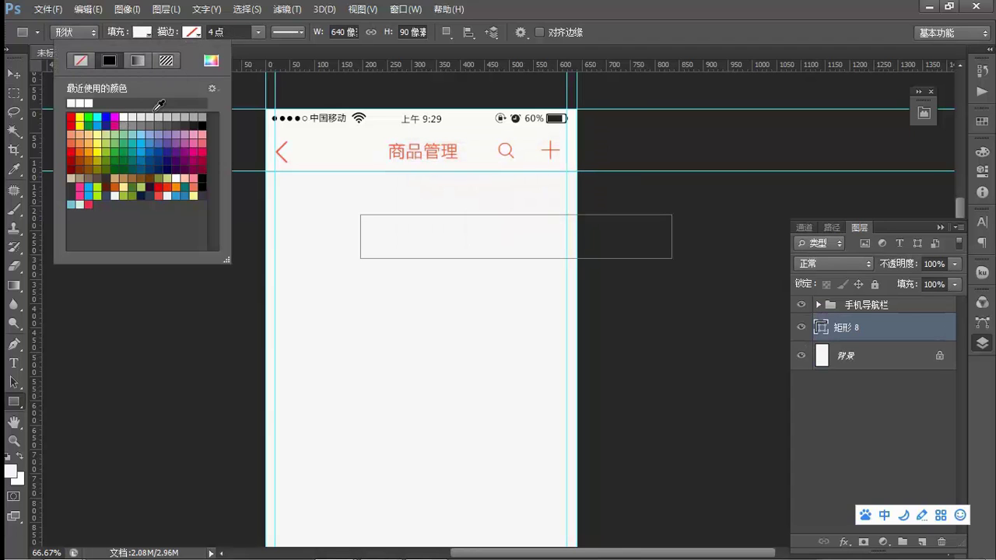
{"action": "left_click", "coordinate": [210, 62]}
{"action": "left_click_drag", "start_coordinate": [493, 262], "coordinate": [434, 227]}
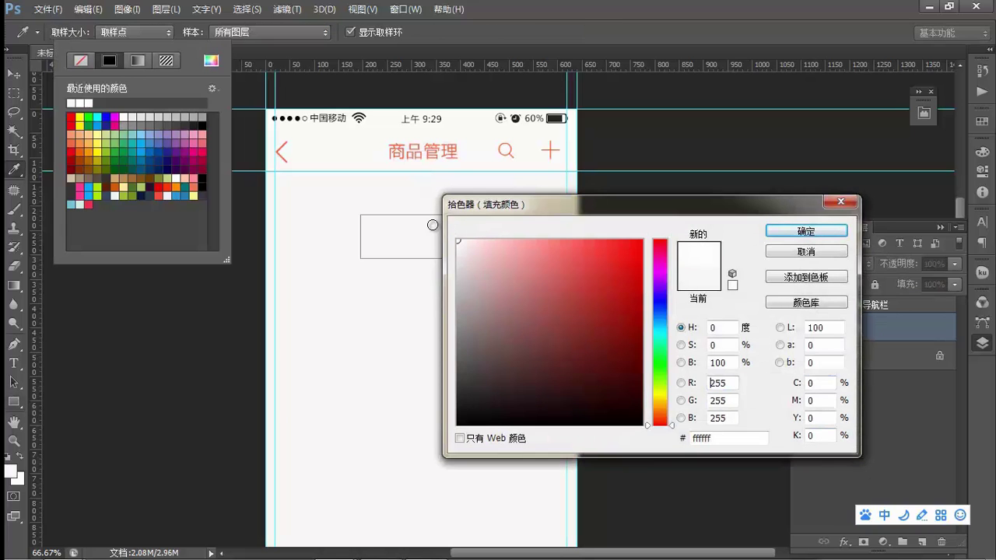
{"action": "left_click", "coordinate": [802, 232]}
Move the white rectangle directly beneath the navigation bar so it spans the canvas width, and try to save the document.
{"action": "left_click", "coordinate": [14, 74]}
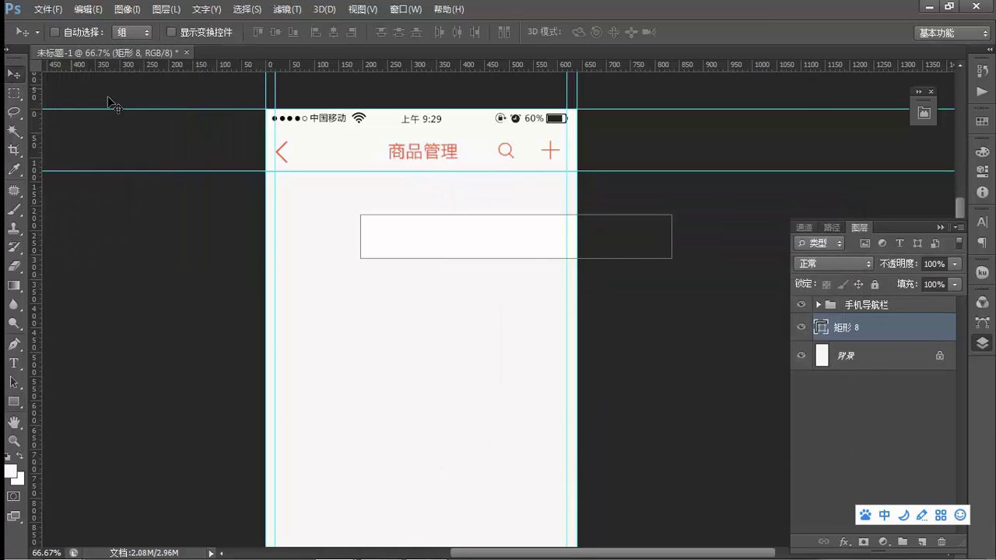
{"action": "scroll", "coordinate": [502, 241], "scroll_direction": "up", "scroll_amount": 1}
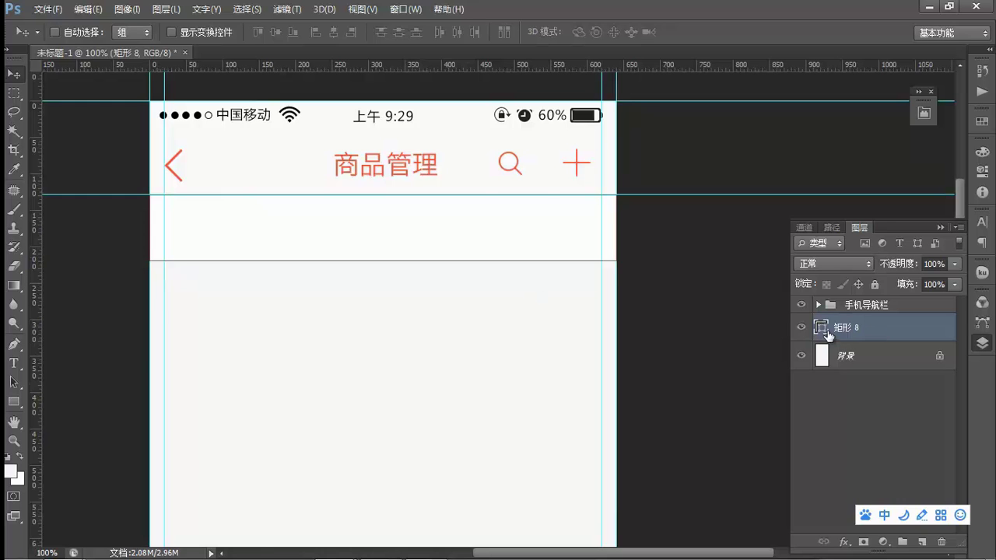
{"action": "key", "text": "ctrl+s"}
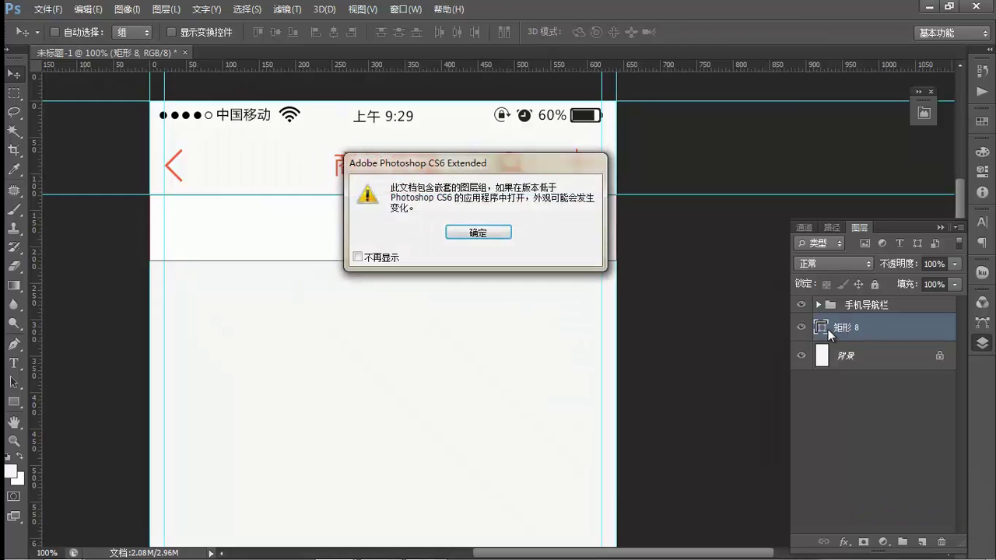
{"action": "left_click", "coordinate": [502, 233]}
Add a drop shadow to the white rectangle with global light off and the angle set to 90°.
{"action": "left_click", "coordinate": [843, 545]}
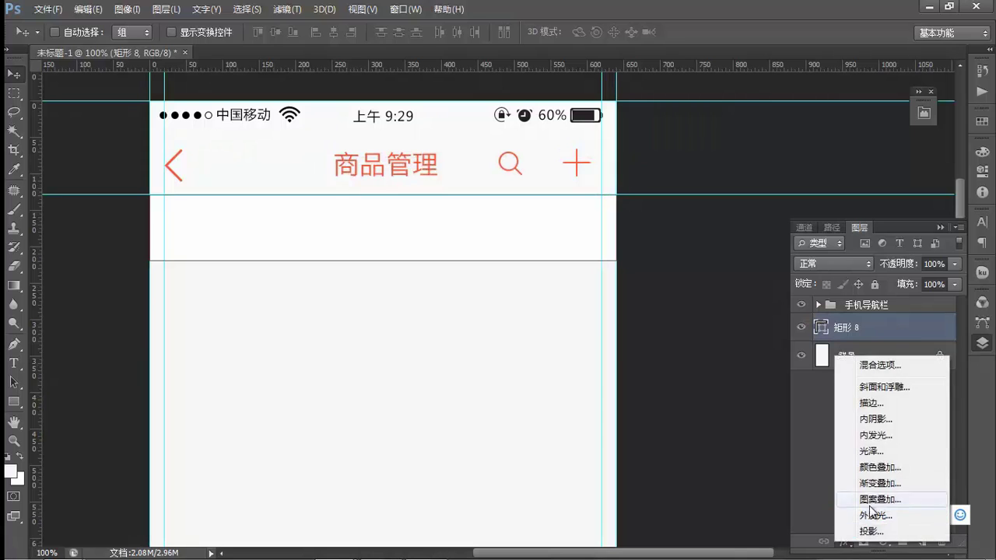
{"action": "left_click", "coordinate": [878, 532]}
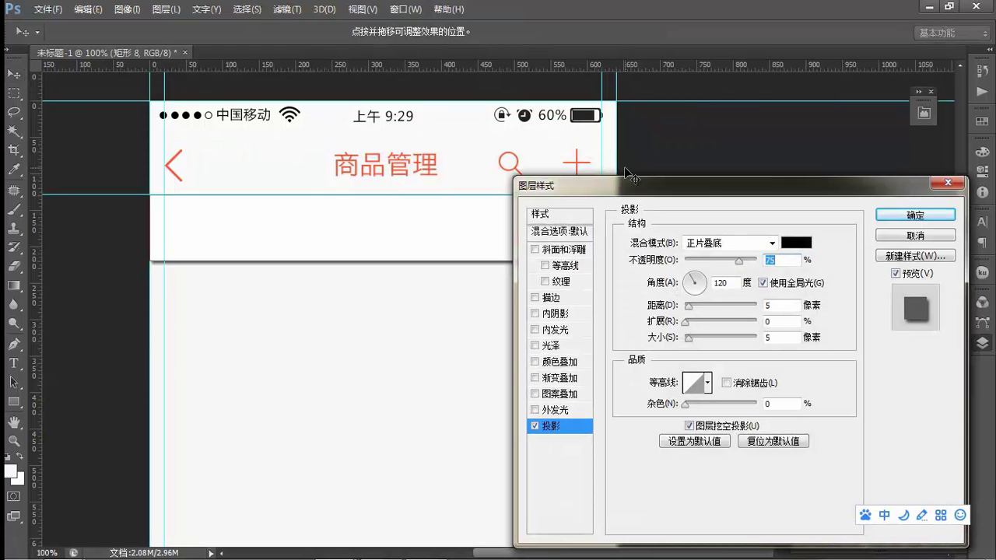
{"action": "left_click", "coordinate": [763, 282]}
{"action": "double_click", "coordinate": [722, 282]}
{"action": "type", "text": "90"}
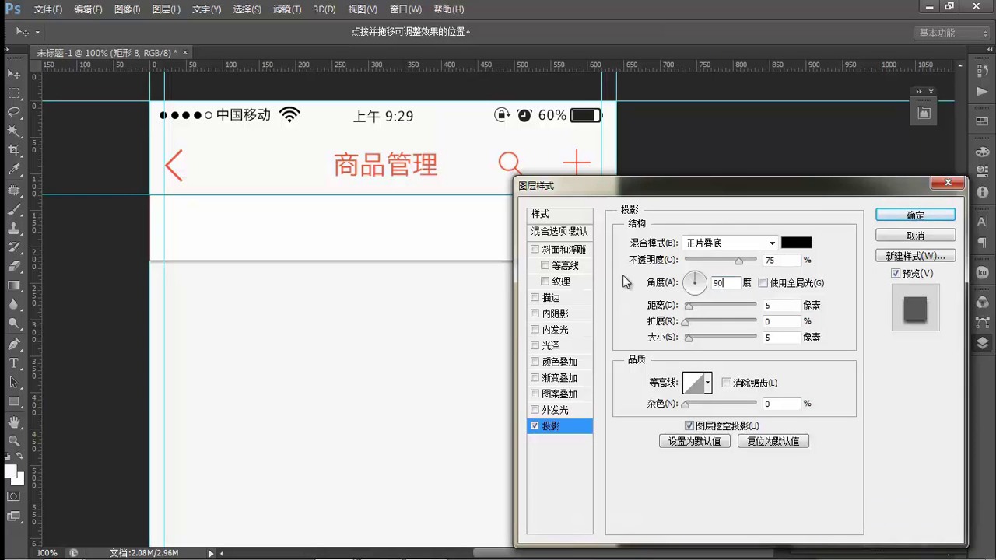
Set the drop shadow's opacity to 20% and distance to 1 px, and apply the layer style.
{"action": "left_click", "coordinate": [697, 259]}
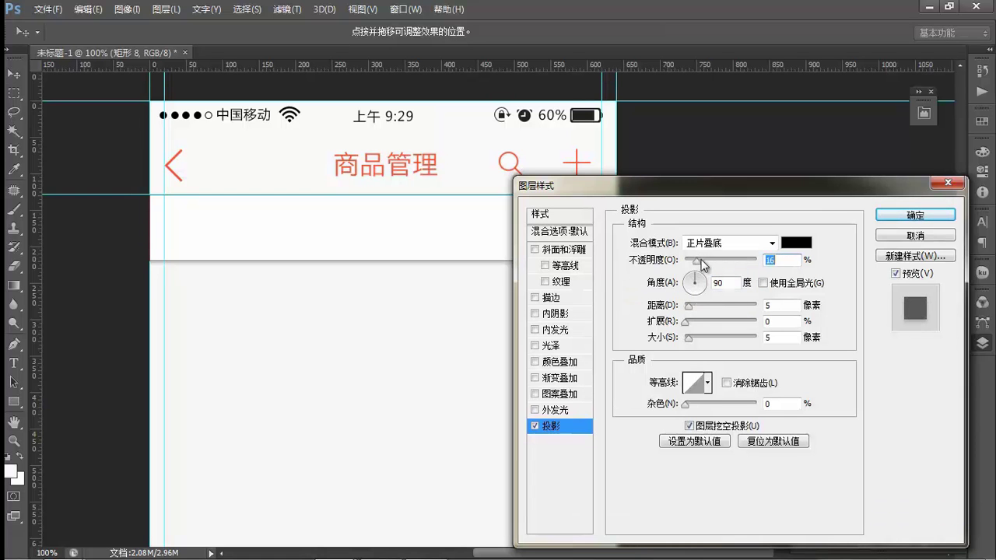
{"action": "type", "text": "20"}
{"action": "double_click", "coordinate": [778, 305]}
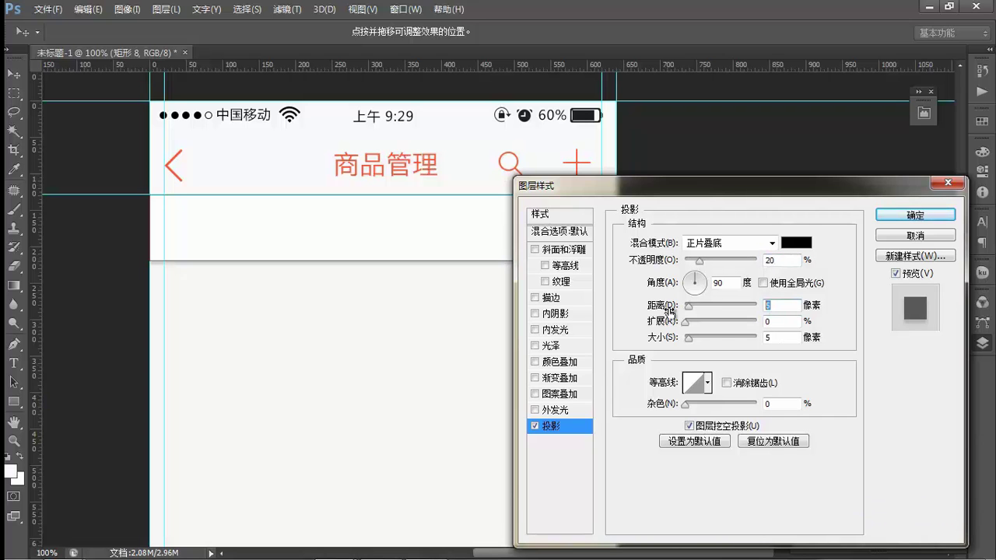
{"action": "type", "text": "1"}
{"action": "double_click", "coordinate": [770, 337]}
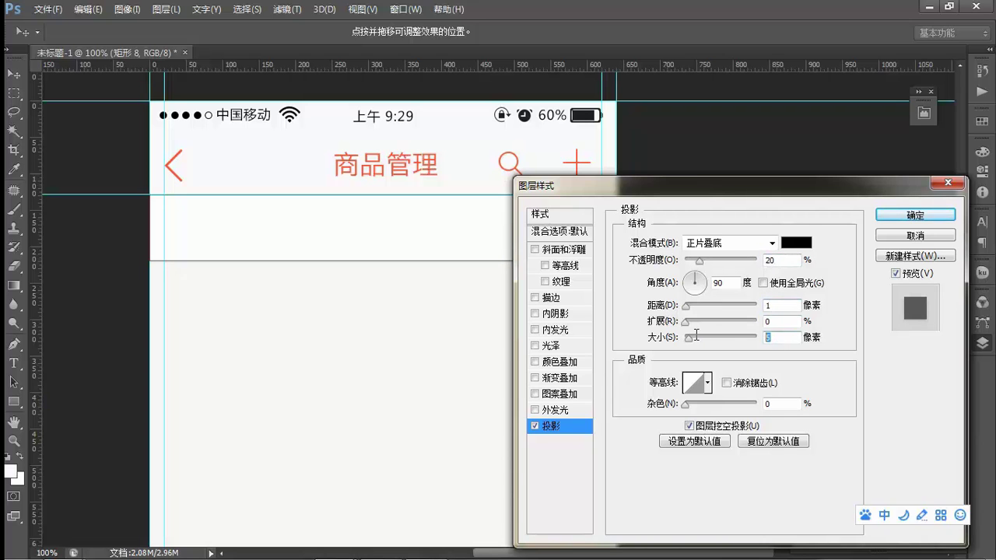
{"action": "left_click", "coordinate": [915, 215]}
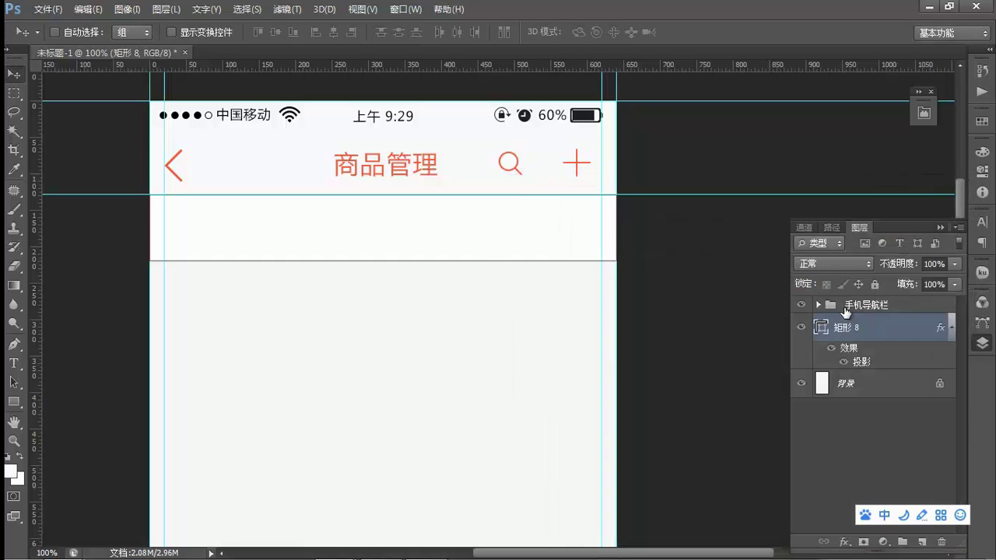
Add the text 销量 in dark grey at 28 pt near the left end of the white bar beneath the navigation bar.
{"action": "left_click", "coordinate": [853, 305]}
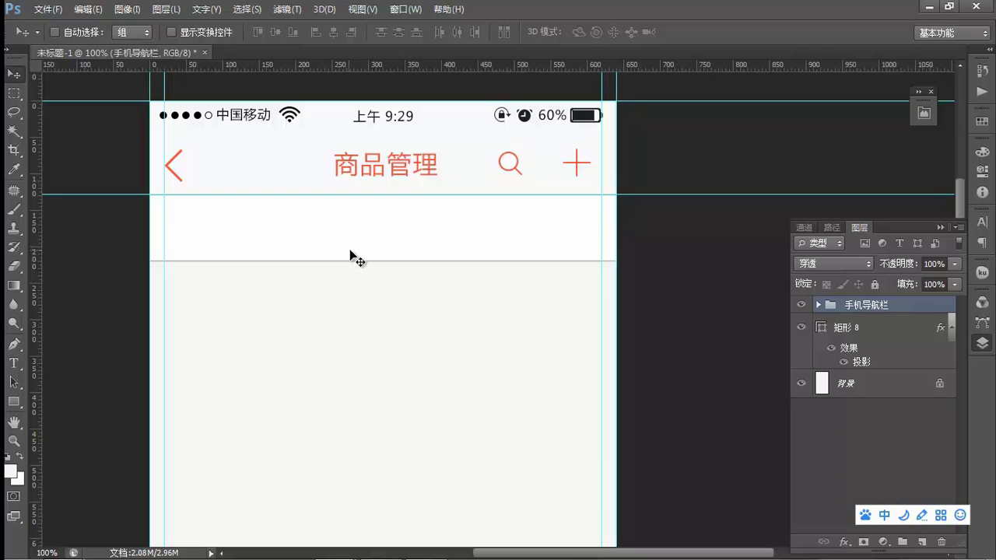
{"action": "left_click", "coordinate": [820, 329]}
{"action": "key", "text": "t"}
{"action": "left_click", "coordinate": [193, 294]}
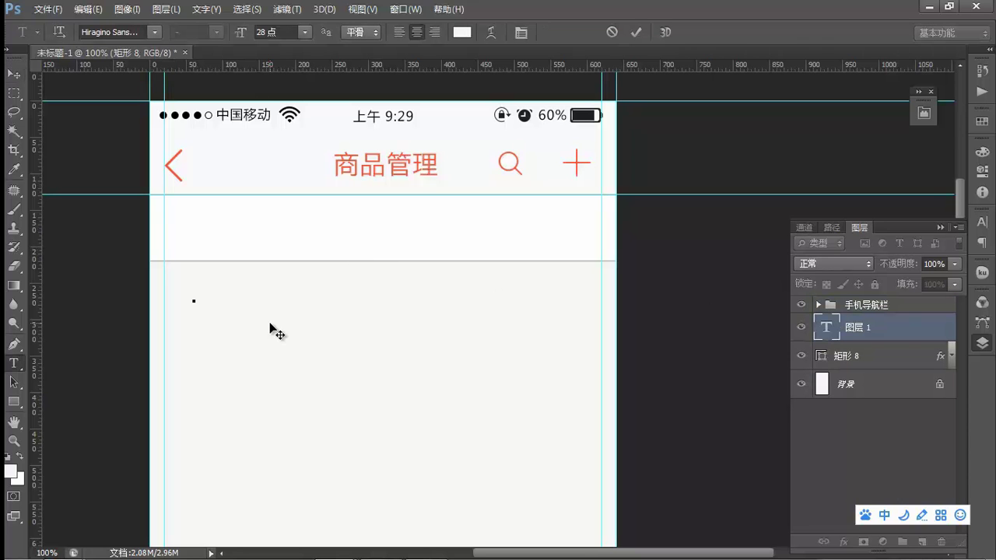
{"action": "type", "text": "xiao"}
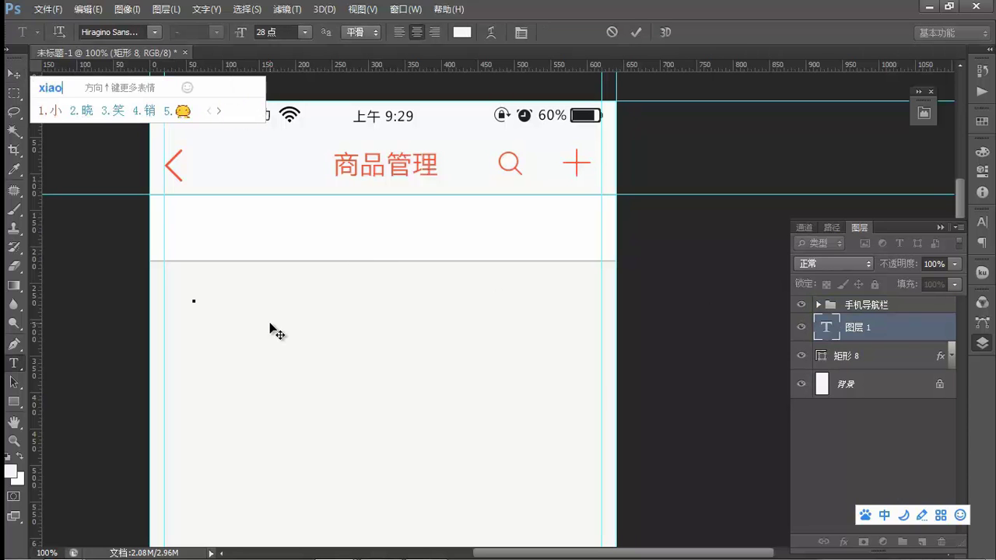
{"action": "type", "text": "4"}
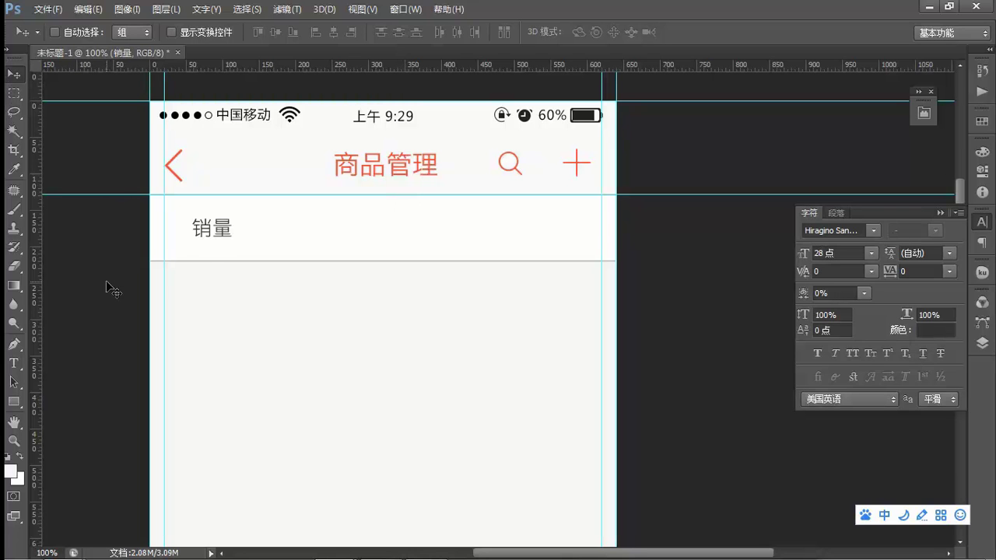
Duplicate the 销量 label to the middle of the white bar and change the copy's text to 已下架.
{"action": "left_click_drag", "start_coordinate": [264, 234], "coordinate": [402, 231]}
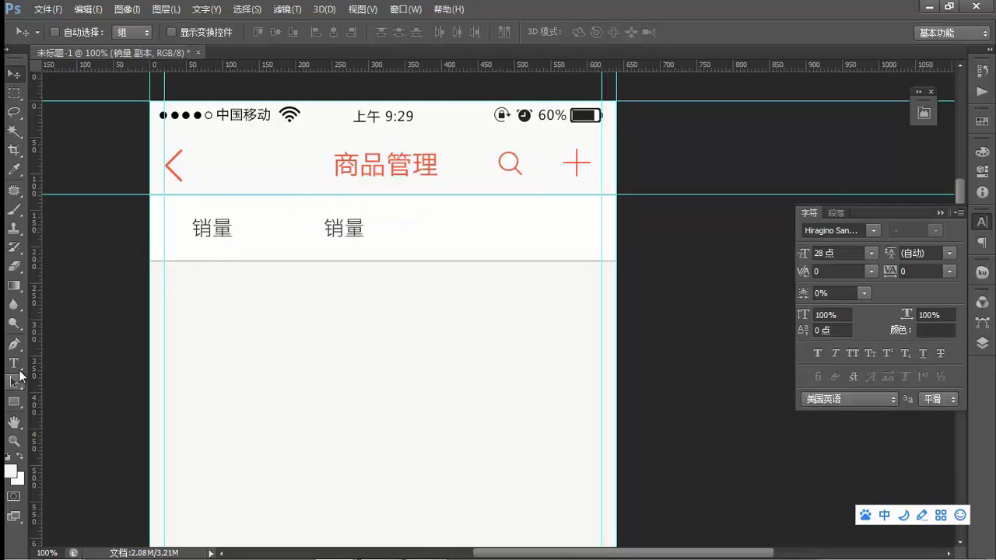
{"action": "left_click", "coordinate": [13, 364]}
{"action": "double_click", "coordinate": [357, 228]}
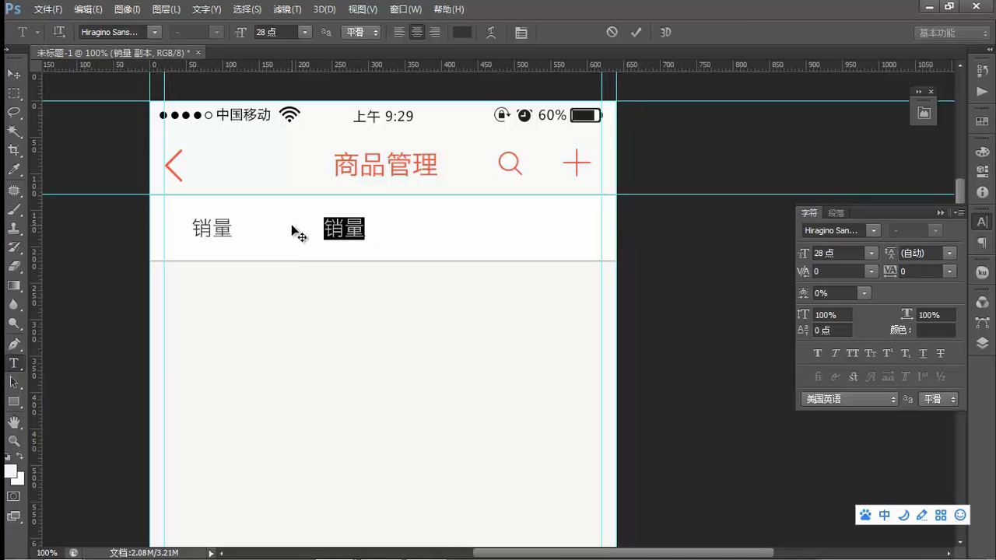
{"action": "type", "text": "已下jia"}
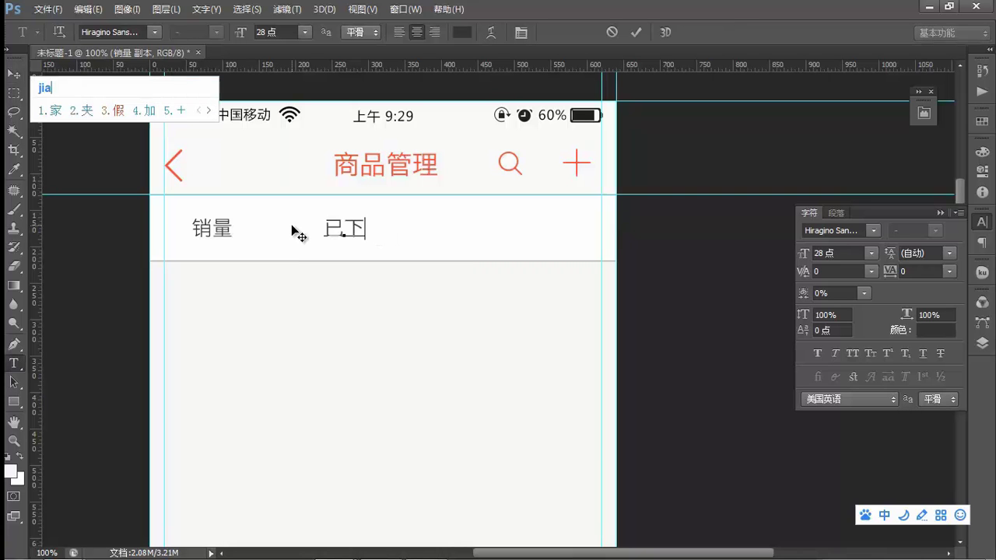
{"action": "key", "text": "Page_Down"}
{"action": "key", "text": "5"}
Duplicate the 已下架 label toward the right end of the white bar and change the copy's text to 库存.
{"action": "left_click", "coordinate": [14, 73]}
{"action": "left_click_drag", "start_coordinate": [343, 238], "coordinate": [519, 222]}
{"action": "left_click", "coordinate": [14, 363]}
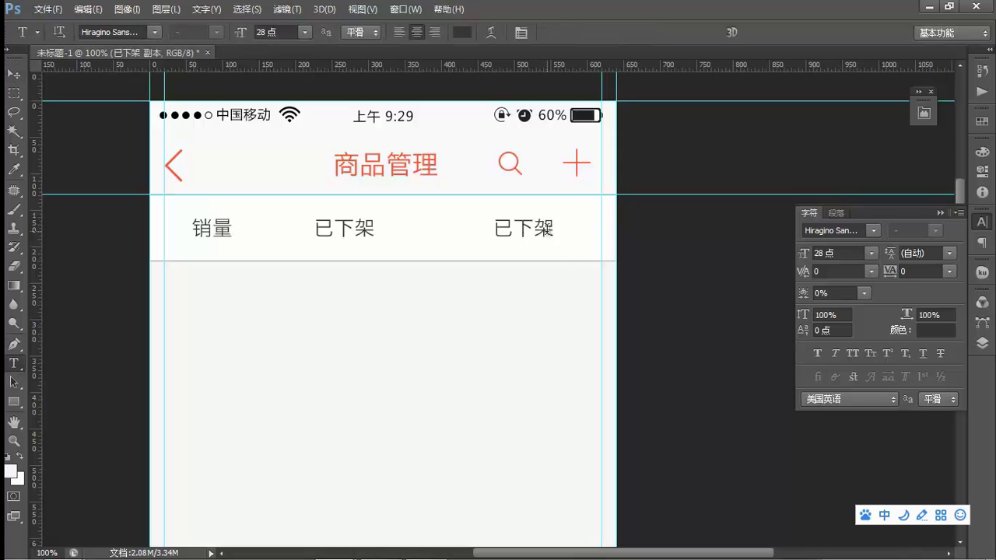
{"action": "double_click", "coordinate": [547, 228]}
{"action": "type", "text": "库存"}
{"action": "left_click", "coordinate": [14, 73]}
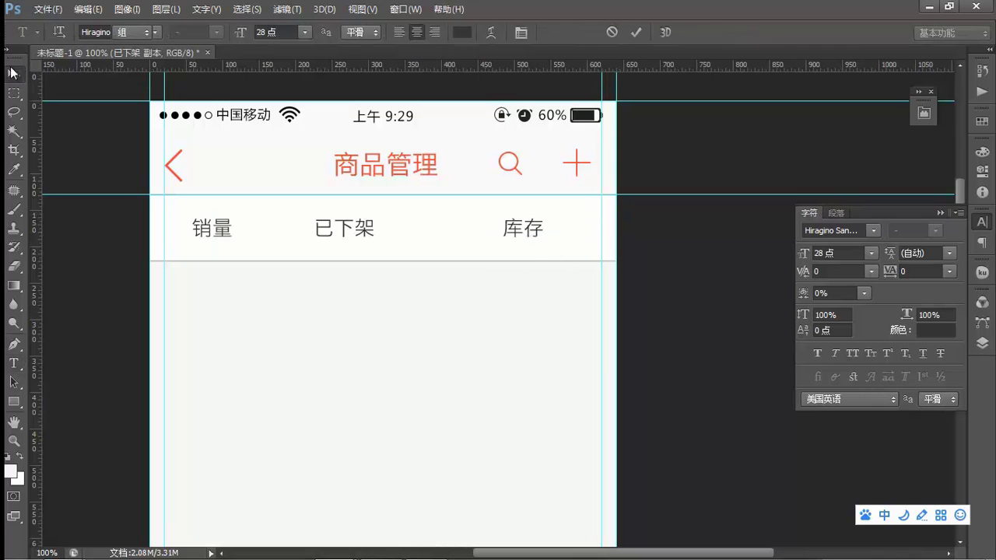
Distribute the three tab labels evenly by their horizontal centres and shift them together to centre them in the bar.
{"action": "left_click", "coordinate": [981, 343]}
{"action": "left_click", "coordinate": [874, 385], "text": "shift"}
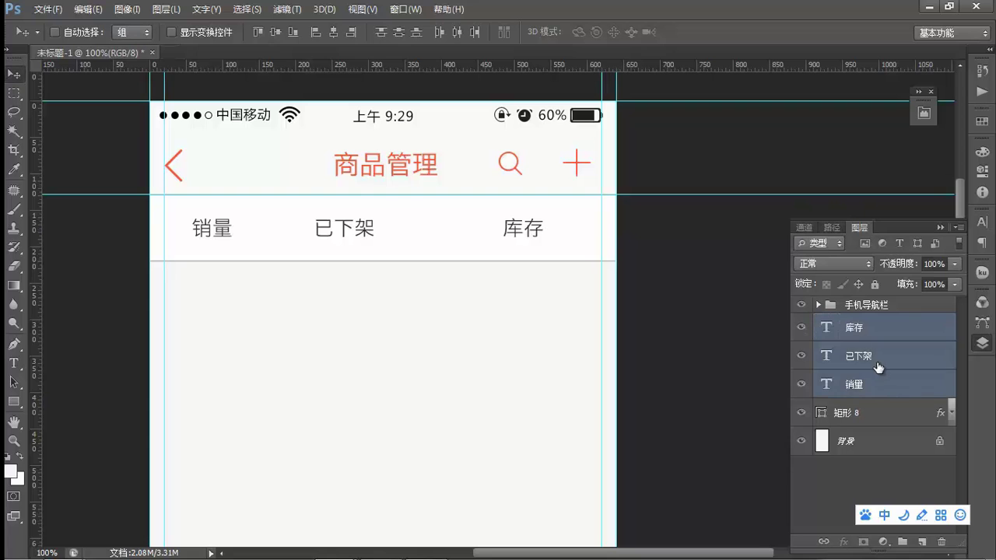
{"action": "left_click", "coordinate": [456, 32]}
{"action": "mouse_move", "coordinate": [529, 226]}
{"action": "left_mouse_down"}
{"action": "mouse_move", "coordinate": [611, 194]}
{"action": "mouse_move", "coordinate": [548, 224]}
{"action": "left_mouse_up"}
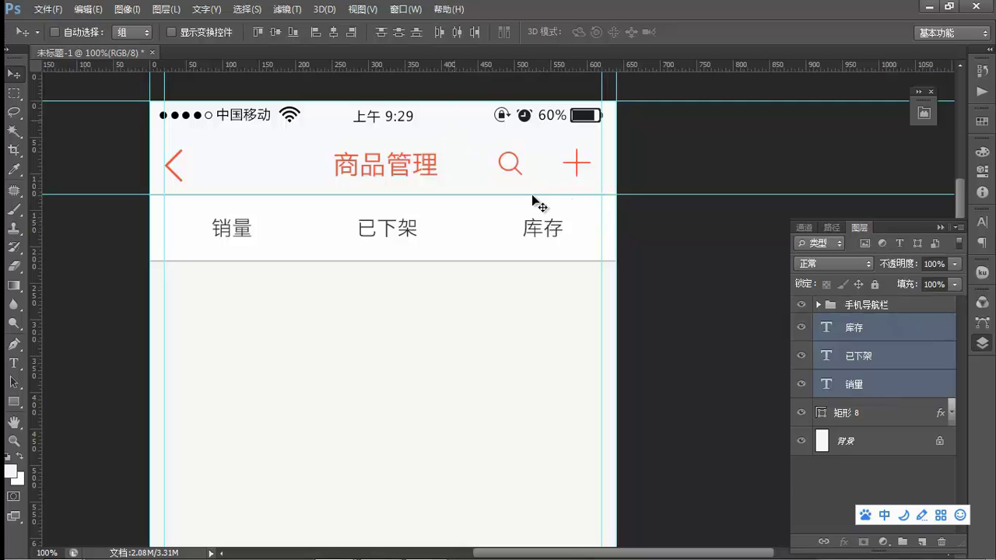
Draw a thin rectangle under the 销量 label and set its size to 100 × 4 px.
{"action": "left_click", "coordinate": [871, 333]}
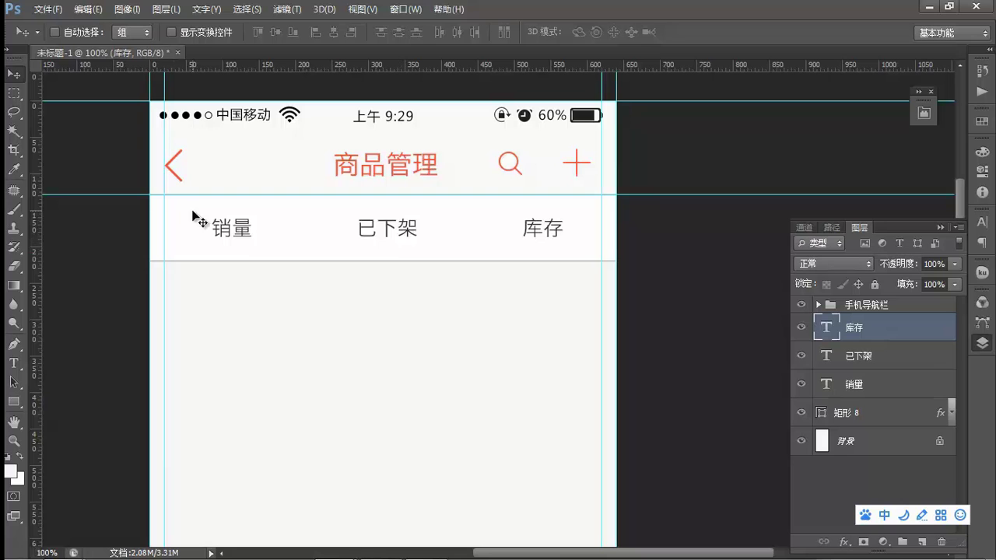
{"action": "left_click", "coordinate": [14, 403]}
{"action": "left_click", "coordinate": [62, 405]}
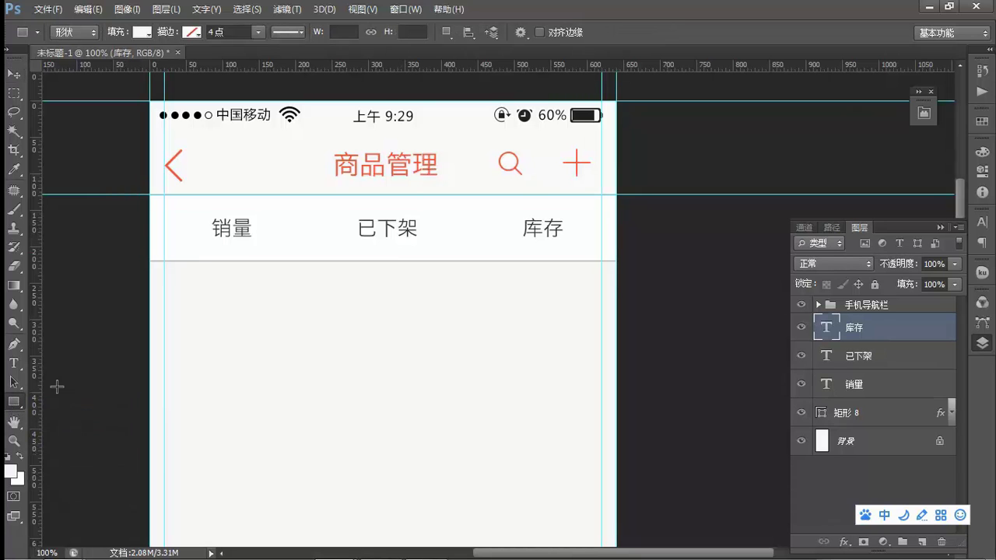
{"action": "left_click_drag", "start_coordinate": [184, 254], "coordinate": [255, 260]}
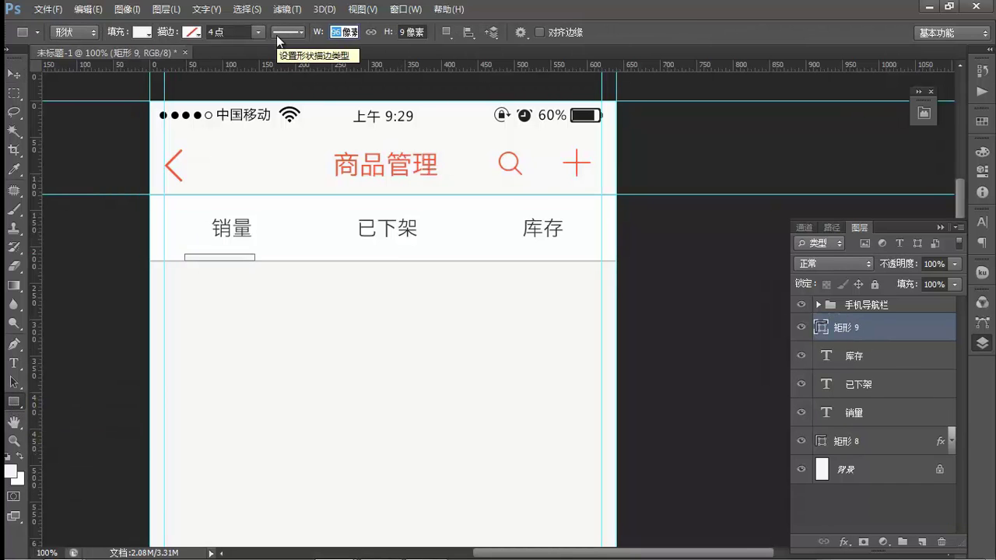
{"action": "key", "text": "Tab"}
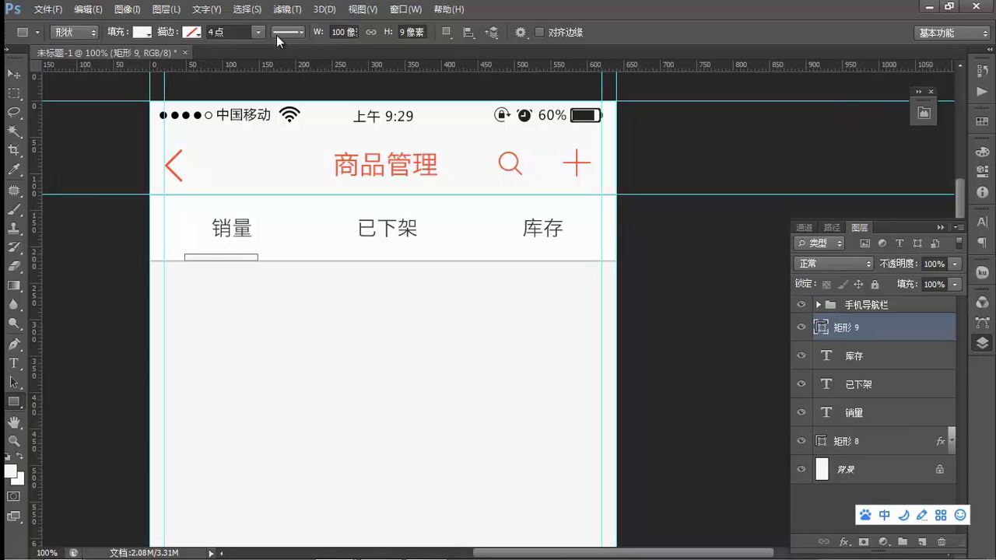
{"action": "left_click", "coordinate": [402, 32]}
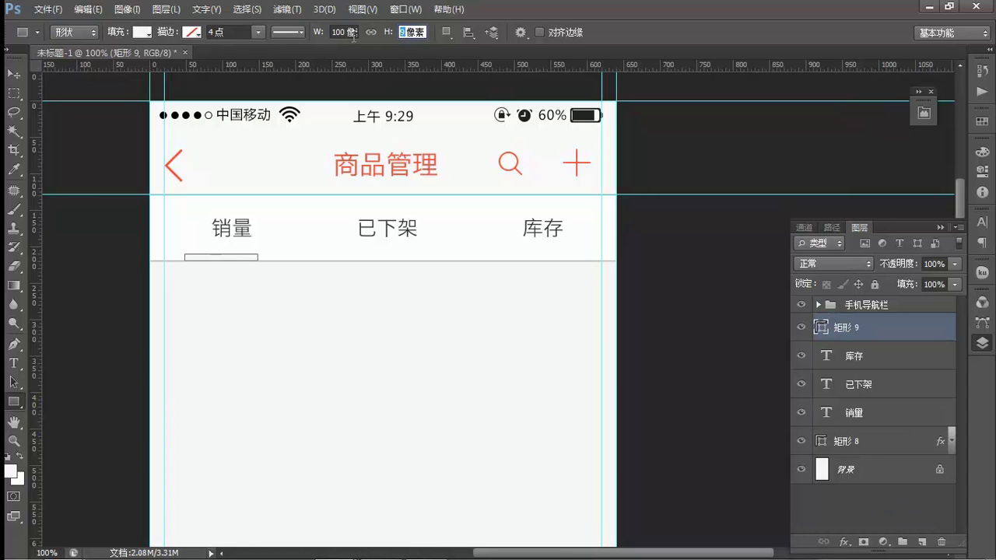
{"action": "type", "text": "4"}
{"action": "key", "text": "Return"}
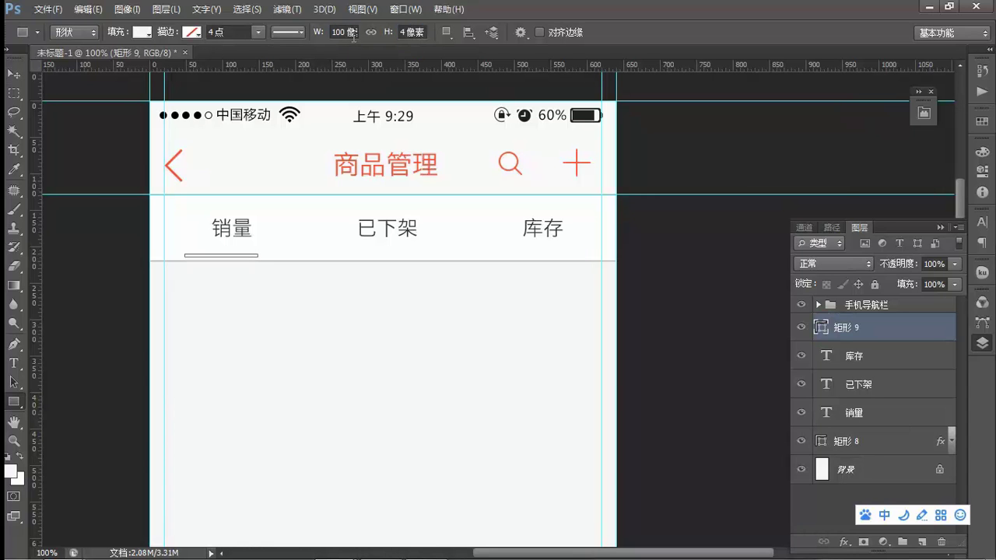
Fill the thin rectangle with red and place it on the bar's lower edge, centred under 销量.
{"action": "left_click", "coordinate": [145, 31]}
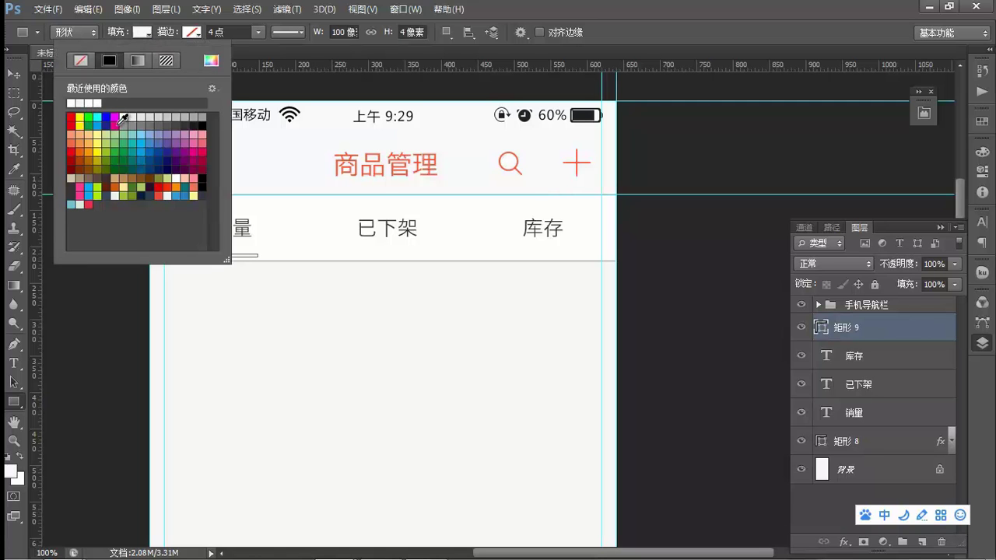
{"action": "left_click", "coordinate": [68, 117]}
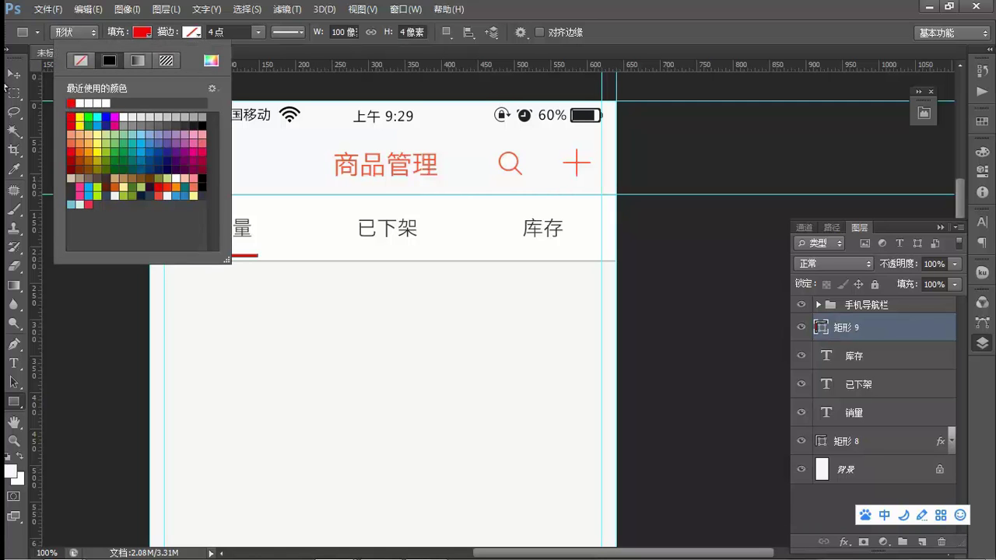
{"action": "left_click", "coordinate": [14, 73]}
{"action": "left_click_drag", "start_coordinate": [239, 255], "coordinate": [251, 260]}
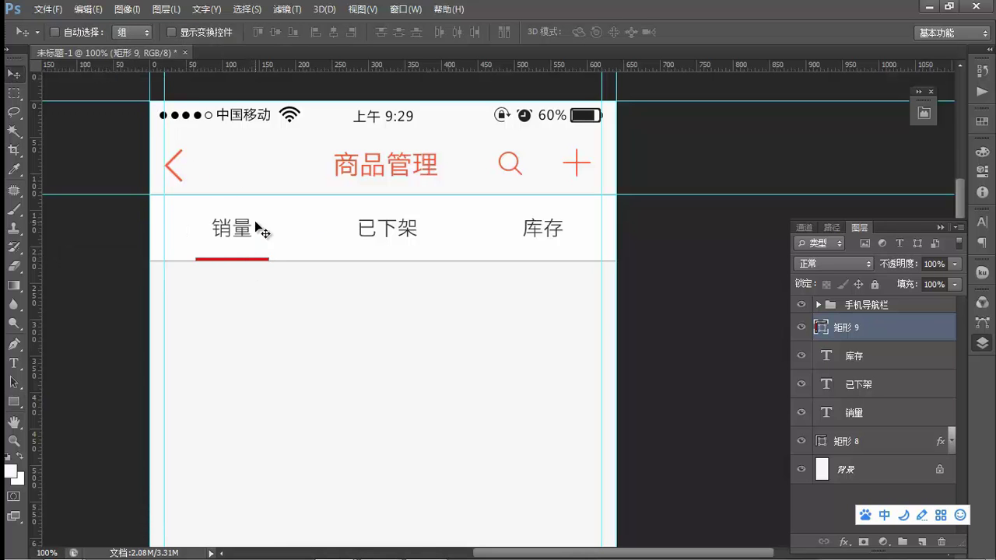
Set the 销量 label's text colour to the underline's red, #ff0000.
{"action": "left_click", "coordinate": [869, 413]}
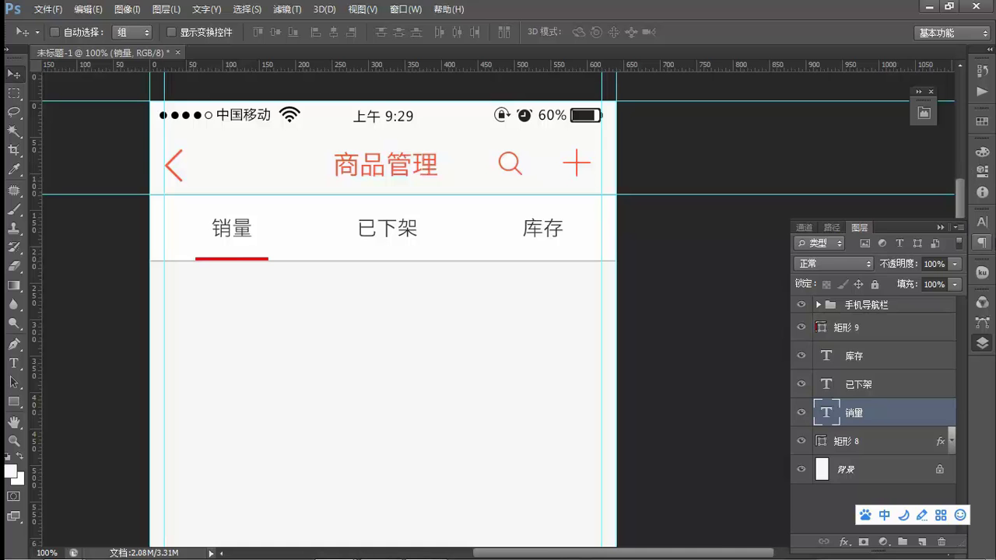
{"action": "left_click", "coordinate": [982, 222]}
{"action": "left_click", "coordinate": [936, 331]}
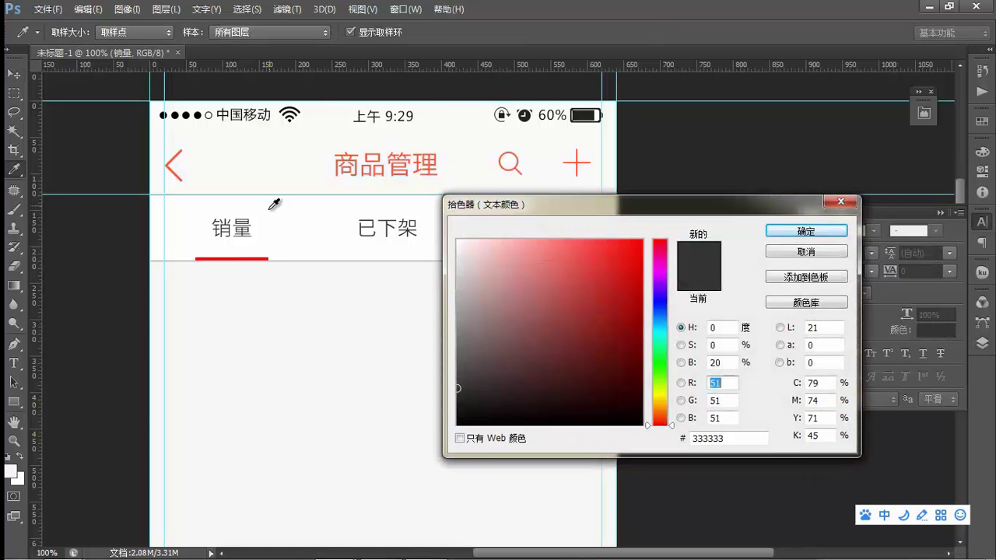
{"action": "left_click", "coordinate": [263, 251]}
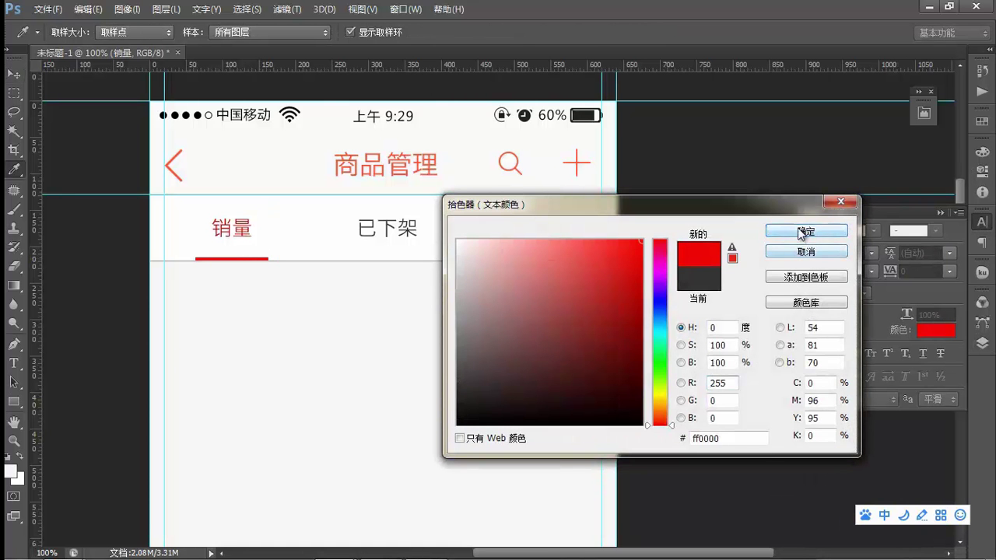
{"action": "left_click", "coordinate": [806, 232]}
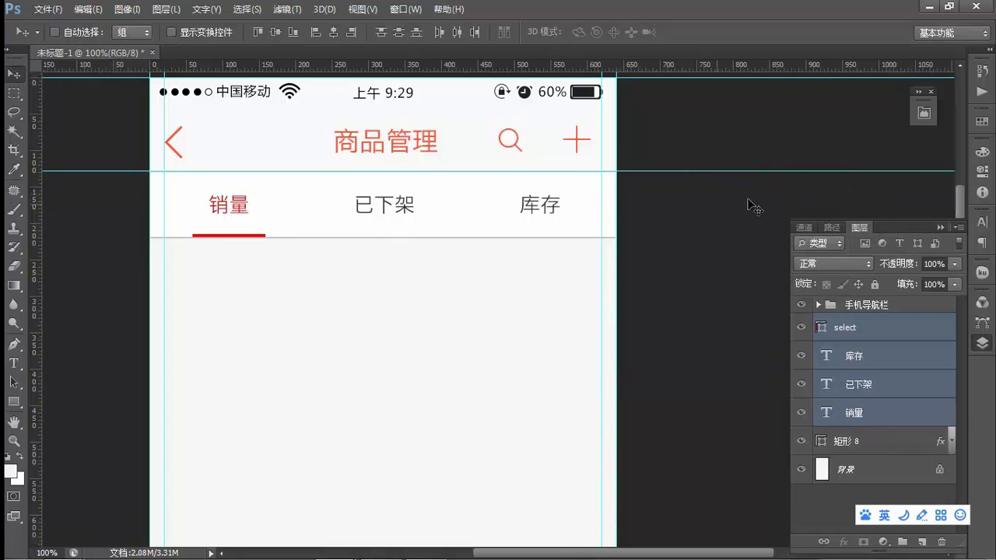
Add a vertical guide through the centre of the canvas with GuideGuide.
{"action": "left_click", "coordinate": [923, 113]}
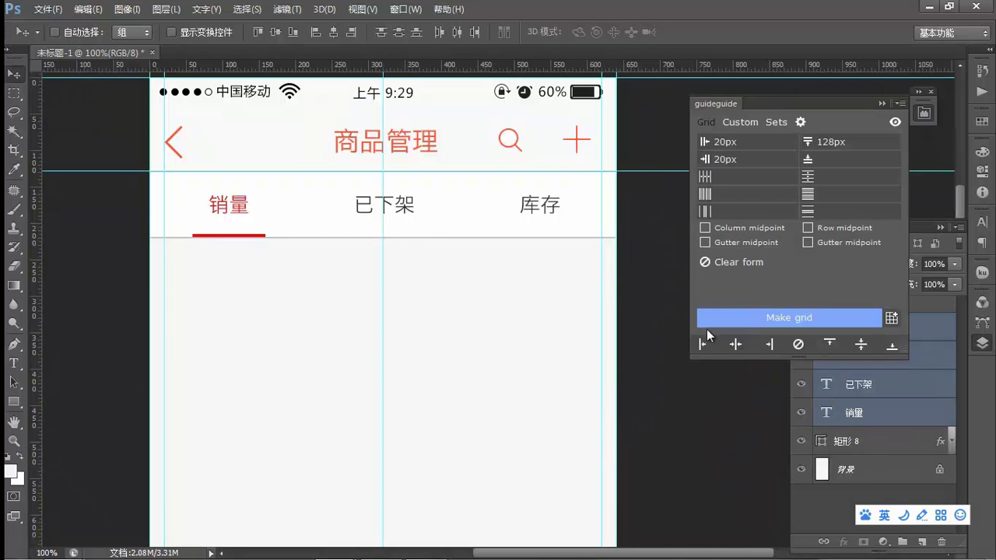
{"action": "left_click", "coordinate": [735, 344]}
{"action": "key", "text": "ctrl+minus"}
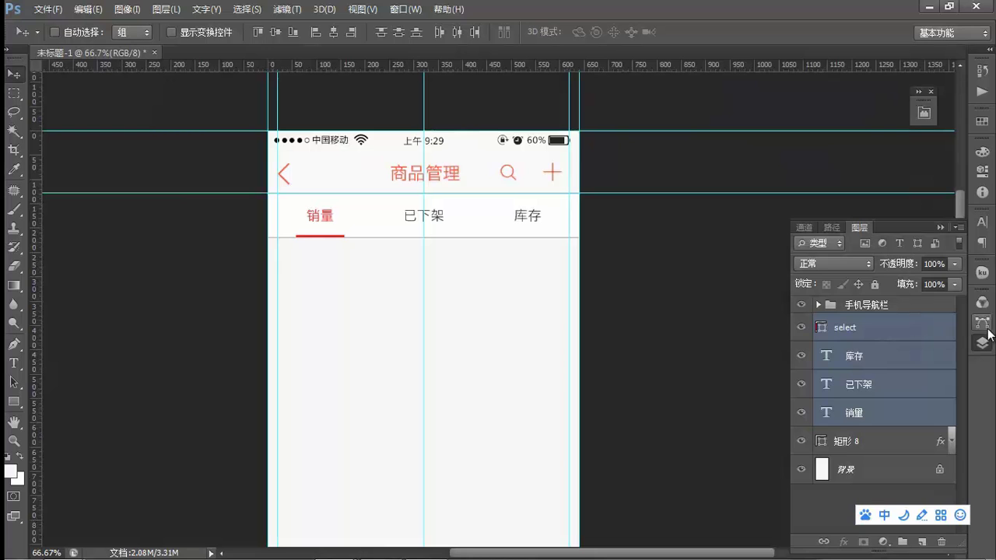
Group the white bar, the three tab labels and the red underline, and name the group tab.
{"action": "left_click", "coordinate": [860, 444]}
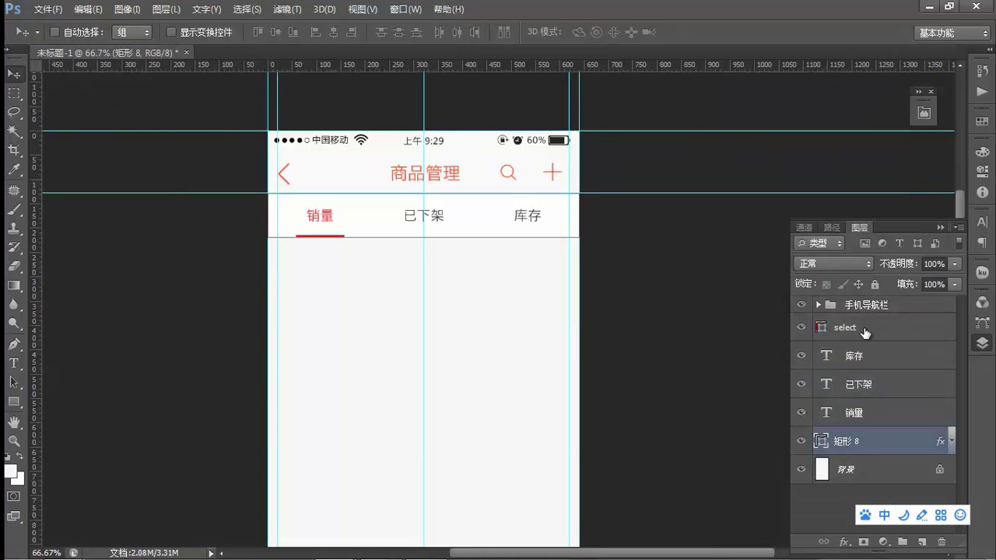
{"action": "left_click", "coordinate": [866, 333], "text": "shift"}
{"action": "key", "text": "ctrl+g"}
{"action": "double_click", "coordinate": [848, 321]}
{"action": "type", "text": "tab"}
{"action": "key", "text": "Return"}
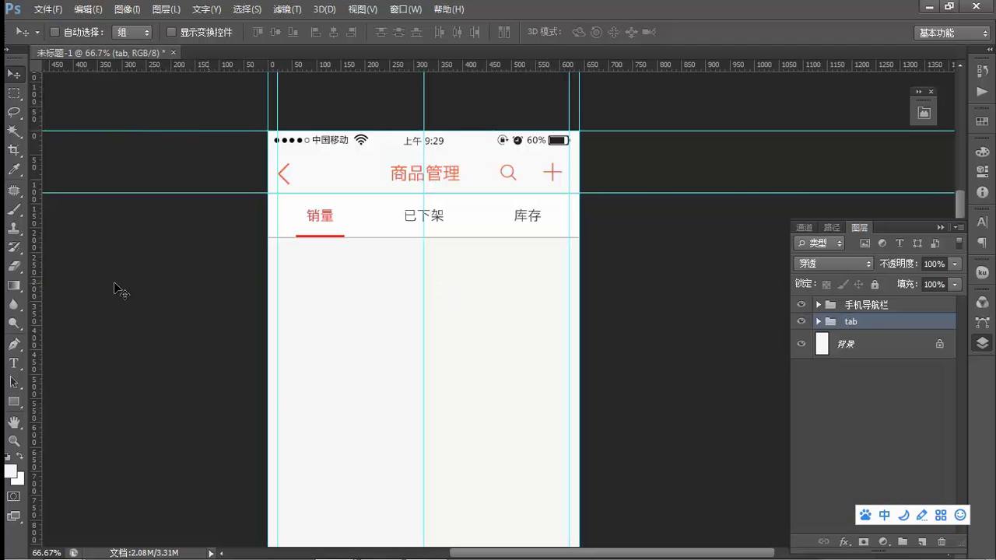
Create a 640 × 200 px rectangle shape in the empty area below the tab bar.
{"action": "left_click", "coordinate": [14, 403]}
{"action": "right_click", "coordinate": [13, 403]}
{"action": "left_click", "coordinate": [60, 398]}
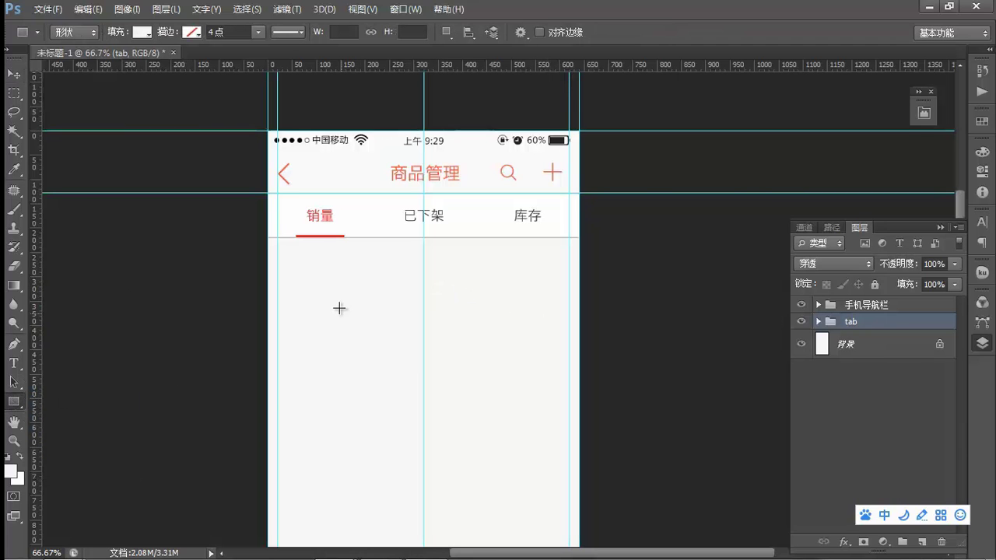
{"action": "left_click", "coordinate": [326, 270]}
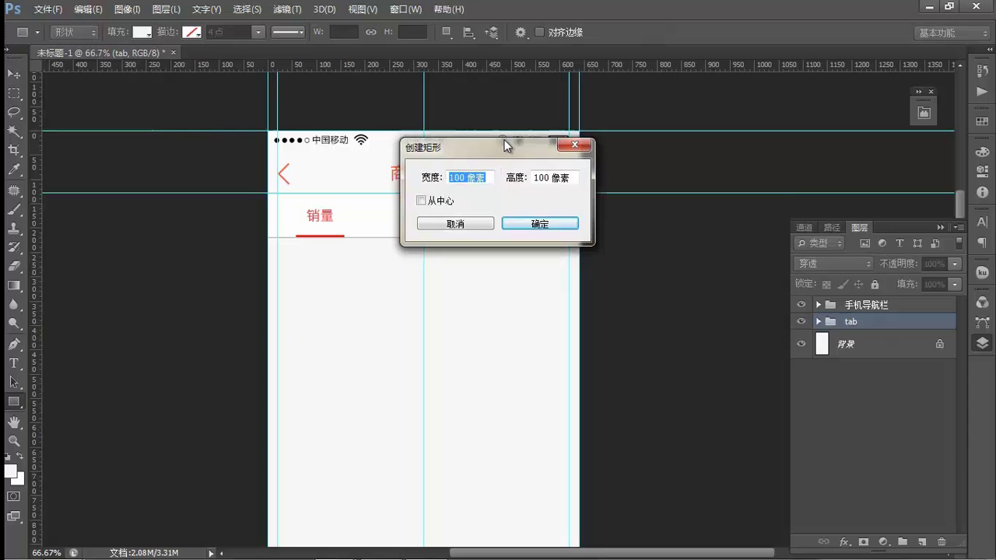
{"action": "left_click", "coordinate": [460, 177]}
{"action": "type", "text": "640"}
{"action": "double_click", "coordinate": [541, 178]}
{"action": "type", "text": "200"}
{"action": "key", "text": "Return"}
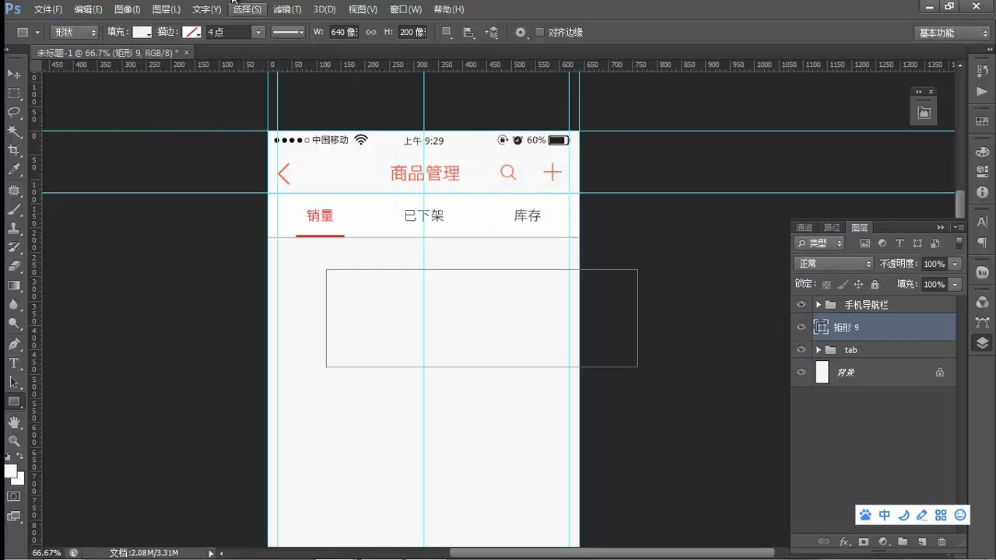
Fill the 640 × 200 px rectangle with white and give it a 1 px outside stroke in #dedede.
{"action": "left_click", "coordinate": [140, 33]}
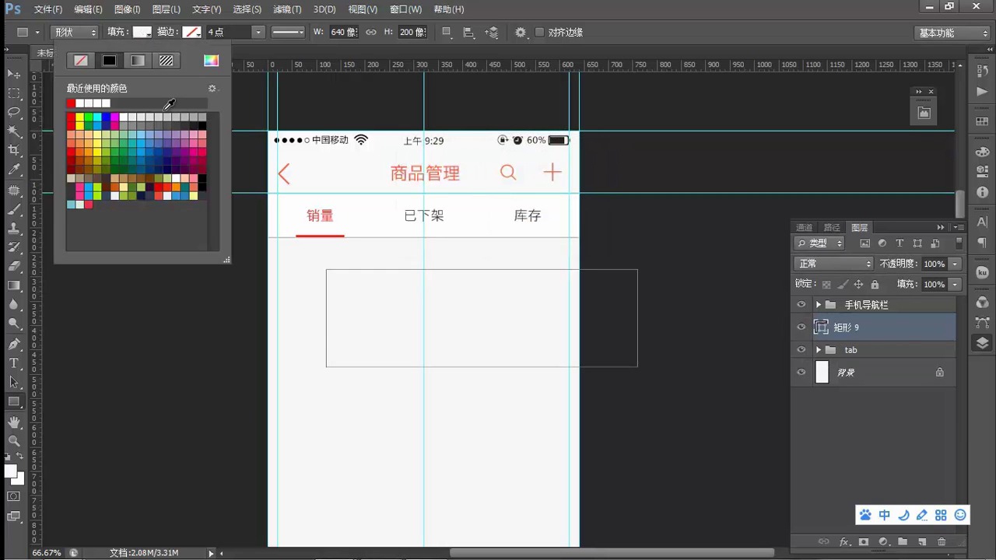
{"action": "left_click", "coordinate": [845, 544]}
{"action": "left_click", "coordinate": [845, 544]}
{"action": "left_click", "coordinate": [875, 403]}
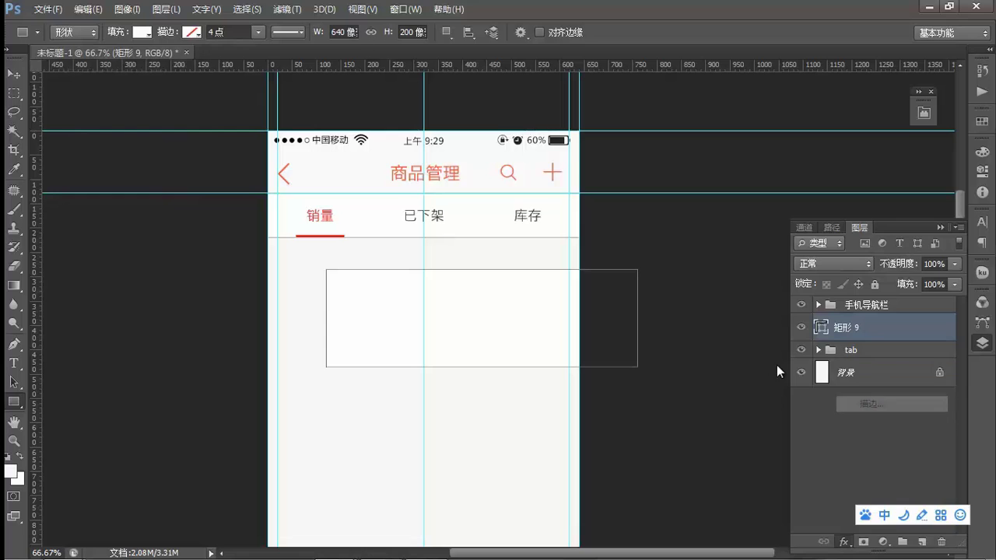
{"action": "type", "text": "1"}
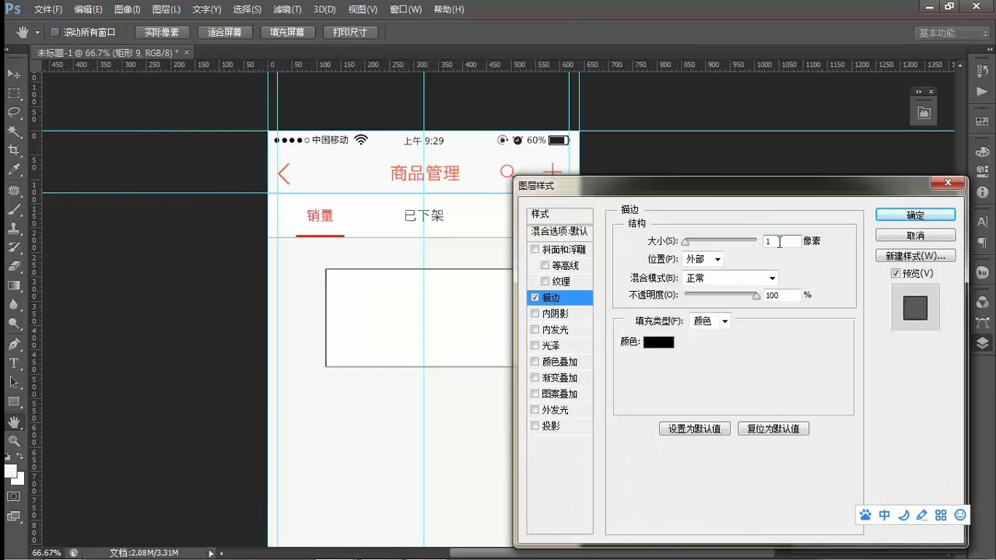
{"action": "left_click", "coordinate": [658, 342]}
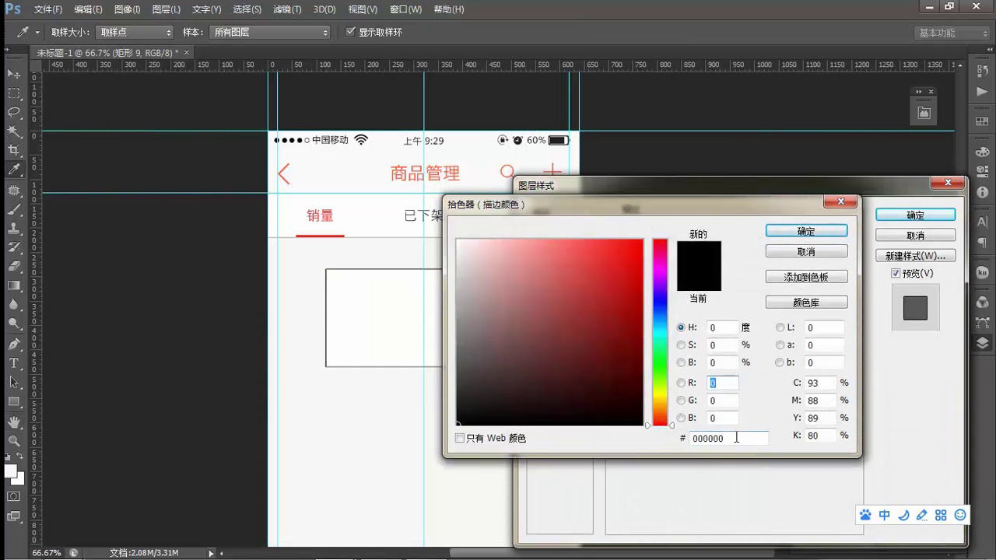
{"action": "left_click_drag", "start_coordinate": [736, 438], "coordinate": [623, 438]}
{"action": "type", "text": "dedede"}
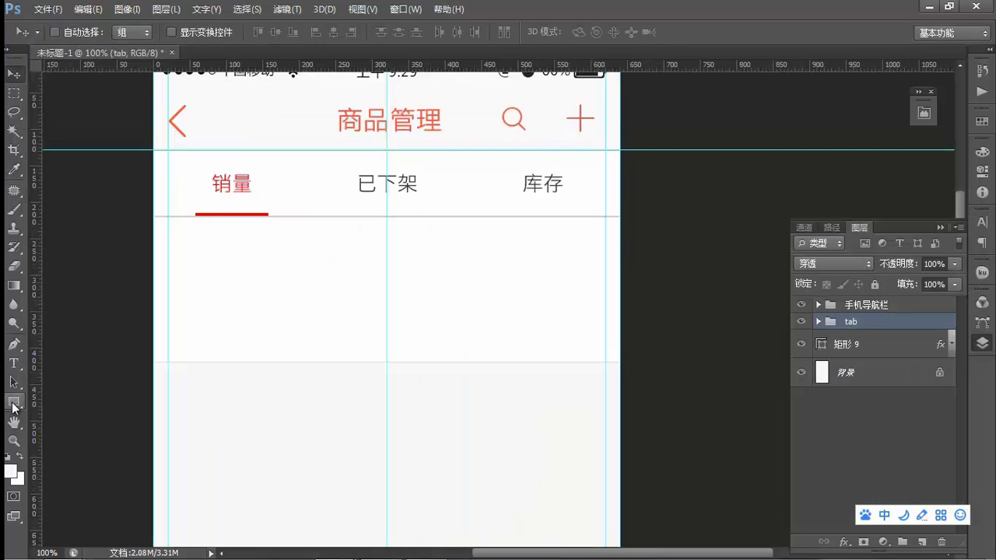
Create a 150 × 150 px rectangle in the white product row below the tab bar.
{"action": "left_click", "coordinate": [14, 402]}
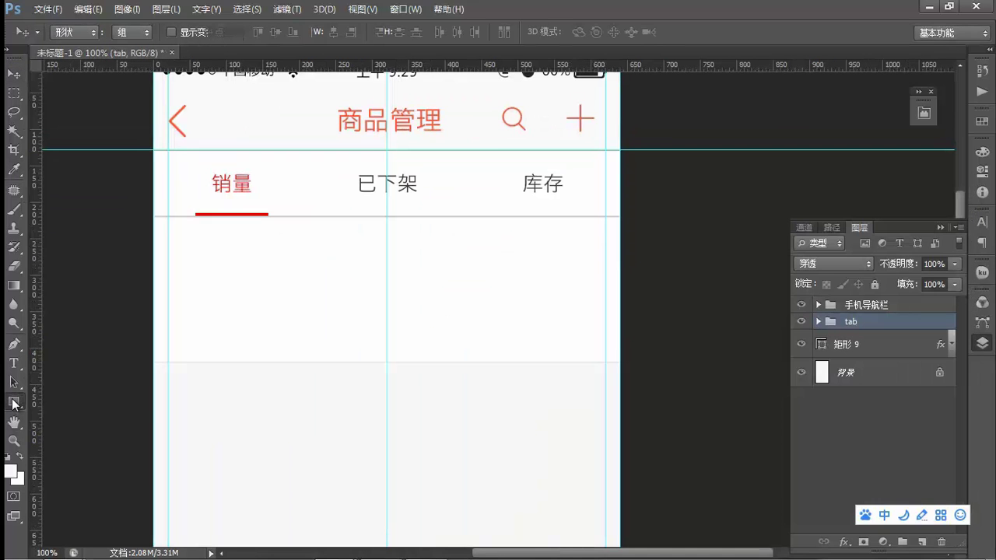
{"action": "left_click", "coordinate": [51, 401]}
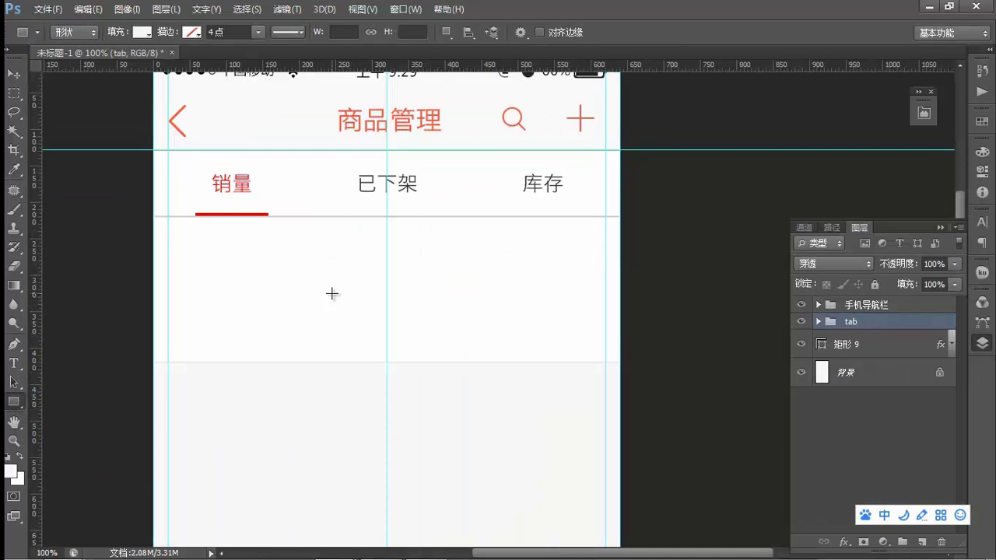
{"action": "left_click", "coordinate": [196, 277]}
{"action": "type", "text": "150像素"}
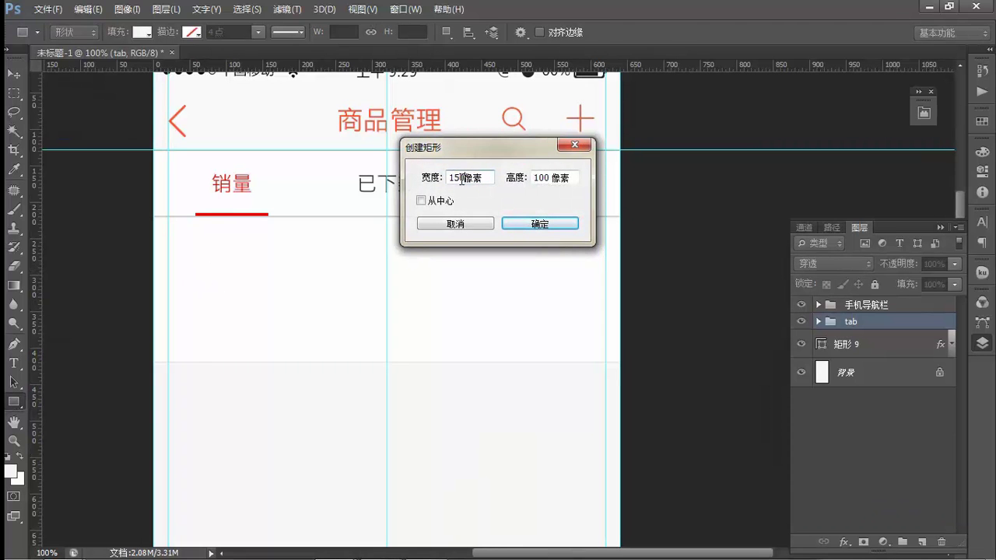
{"action": "double_click", "coordinate": [542, 177]}
{"action": "type", "text": "15"}
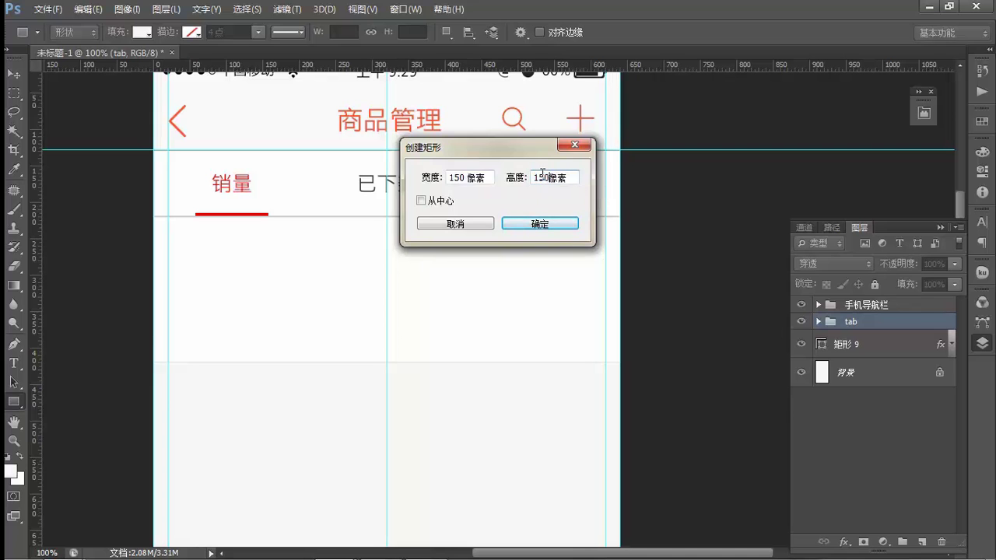
{"action": "key", "text": "Return"}
Place the square below the tab group in layer order, against the inner left guide and vertically centred in the product row.
{"action": "left_click", "coordinate": [14, 74]}
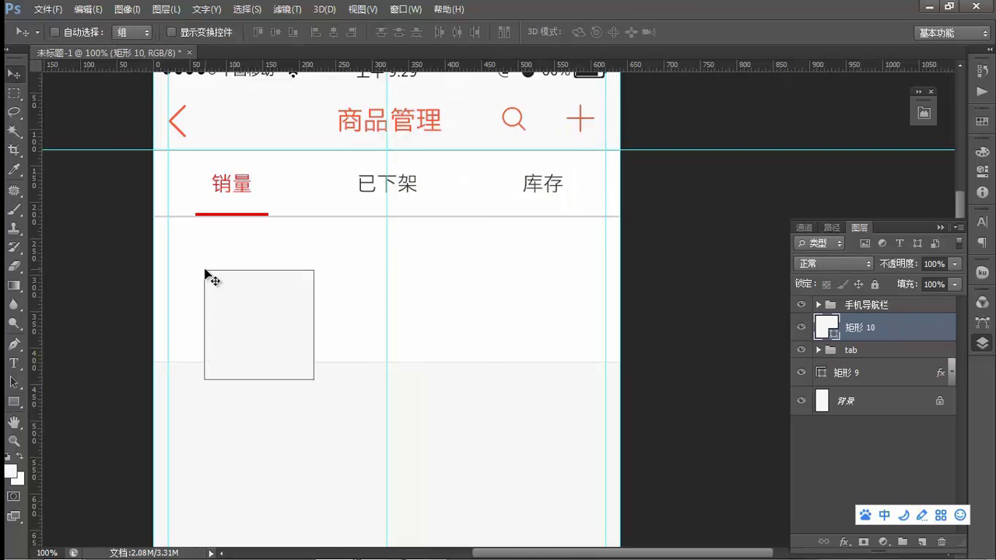
{"action": "key", "text": "ctrl+["}
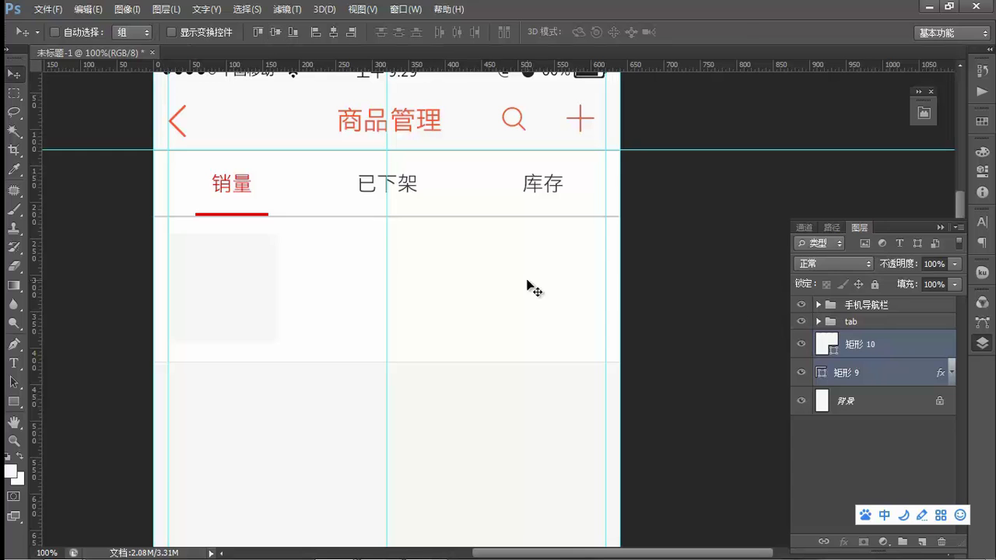
{"action": "left_click", "coordinate": [890, 357]}
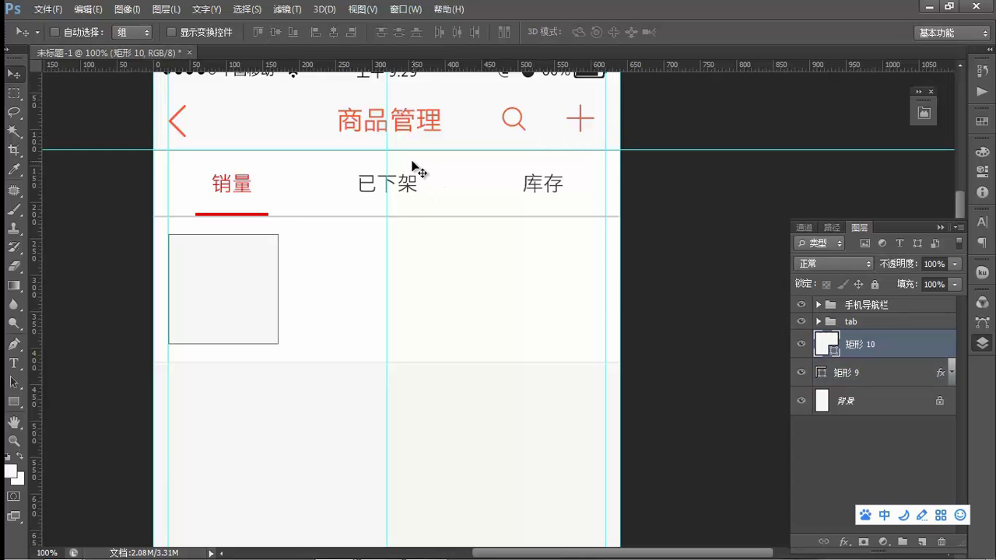
Place model photo 50 from the 素材 folder, clipped to the square and scaled to about 21.5% so it fills the square.
{"action": "mouse_move", "coordinate": [62, 545]}
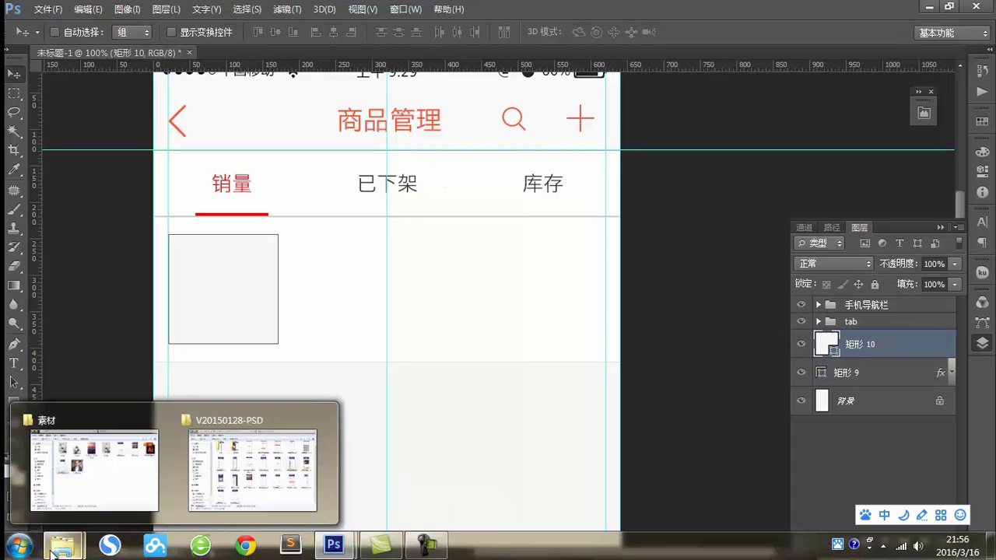
{"action": "left_click", "coordinate": [94, 502]}
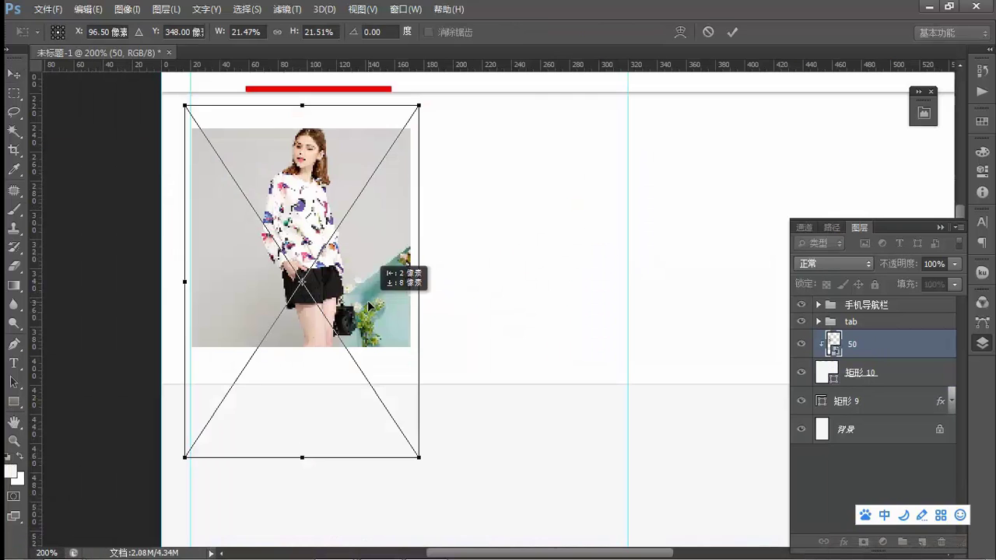
{"action": "left_click_drag", "start_coordinate": [367, 309], "coordinate": [369, 315]}
{"action": "key", "text": "Return"}
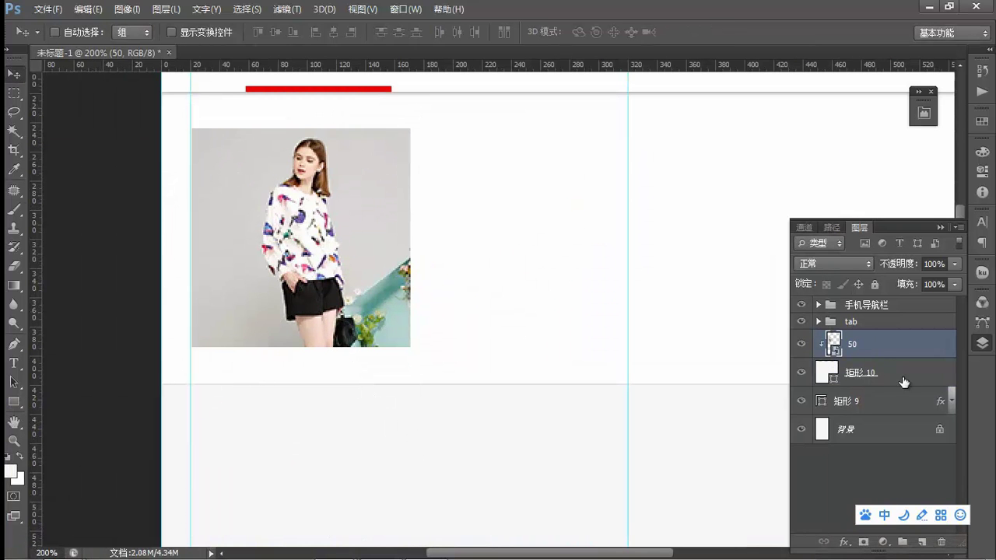
Group the photo with its square and name the group img.
{"action": "left_click", "coordinate": [869, 374], "text": "shift"}
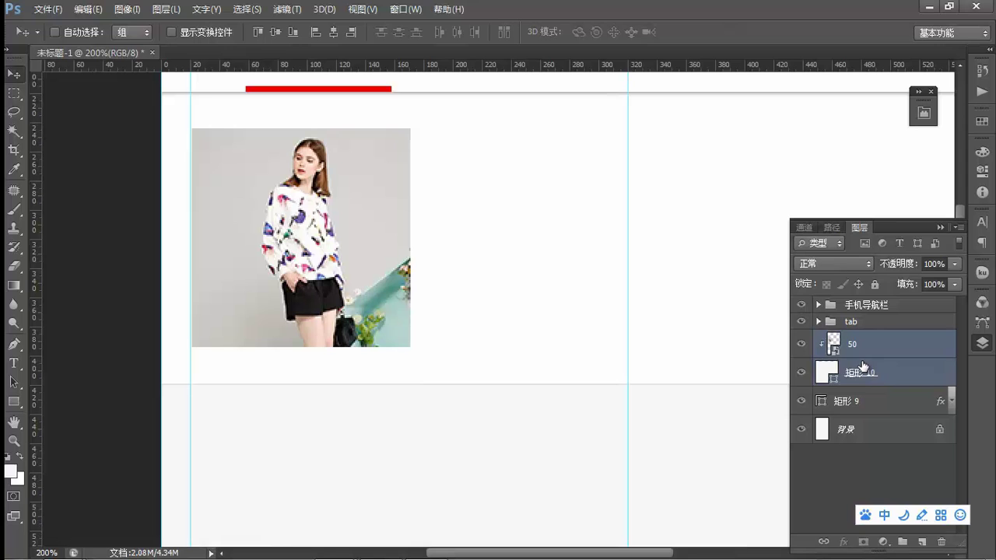
{"action": "key", "text": "ctrl+g"}
{"action": "double_click", "coordinate": [853, 340]}
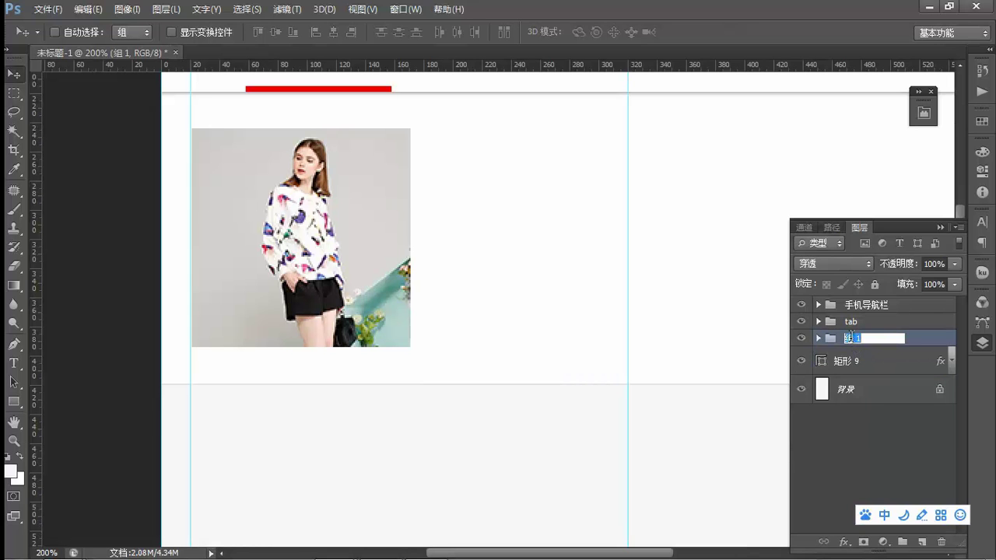
{"action": "type", "text": "img"}
{"action": "key", "text": "shift"}
{"action": "key", "text": "Return"}
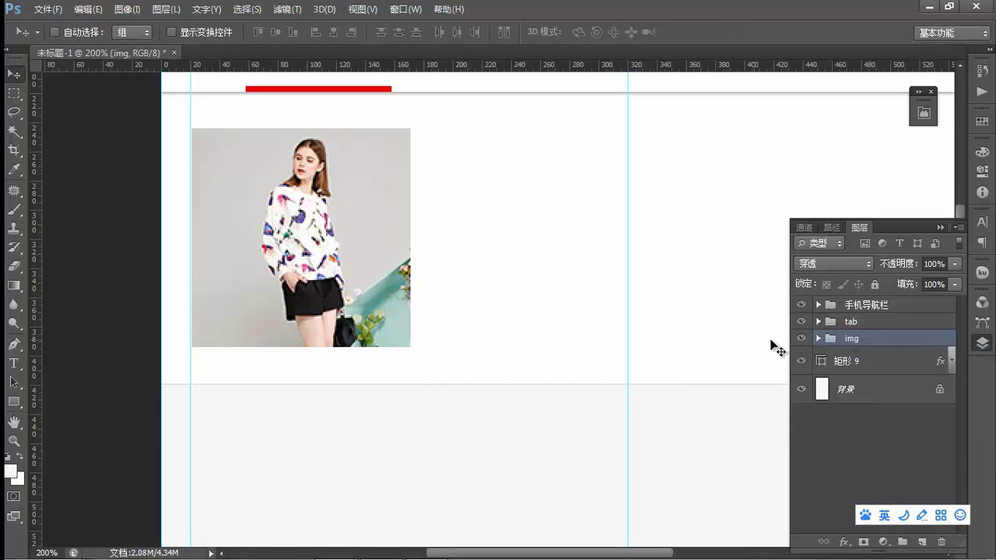
Add the two-line product title 冬季小香风长袖加厚OL秋冬新款毛呢打底连衣裙刺绣粉色... as paragraph text beside the photo.
{"action": "scroll", "coordinate": [663, 338], "scroll_direction": "up", "scroll_amount": 3}
{"action": "scroll", "coordinate": [633, 287], "scroll_direction": "right", "scroll_amount": 3}
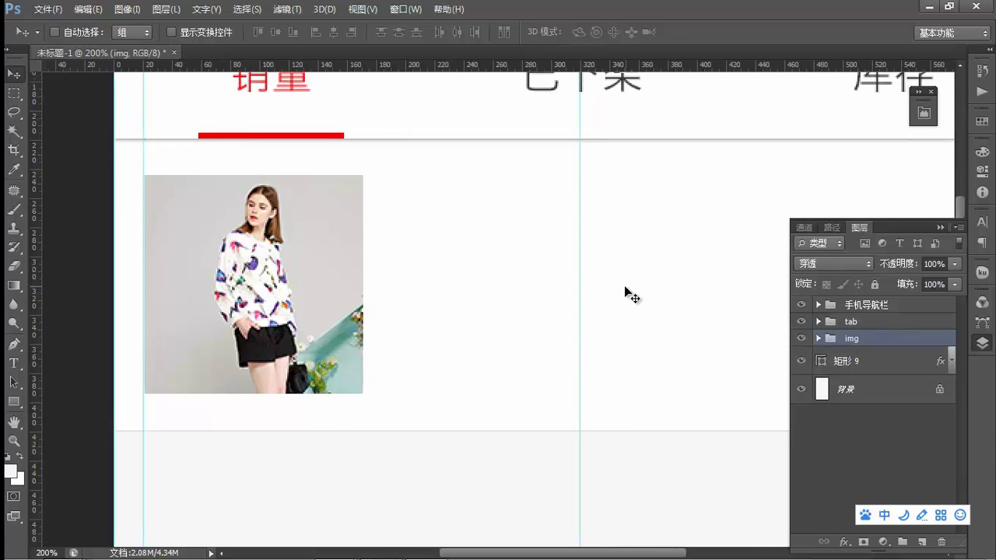
{"action": "key", "text": "ctrl+minus"}
{"action": "scroll", "coordinate": [638, 296], "scroll_direction": "up", "scroll_amount": 1}
{"action": "scroll", "coordinate": [656, 320], "scroll_direction": "right", "scroll_amount": 2}
{"action": "key", "text": "t"}
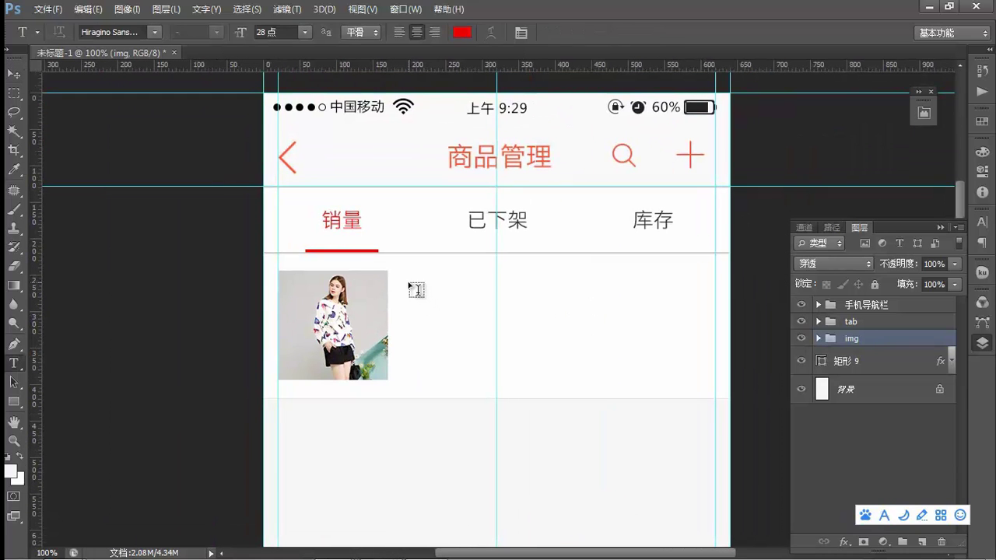
{"action": "left_click_drag", "start_coordinate": [414, 280], "coordinate": [721, 326]}
{"action": "type", "text": "冬季小香风长袖加厚OL秋冬新款毛呢打底连衣裙刺绣粉色..."}
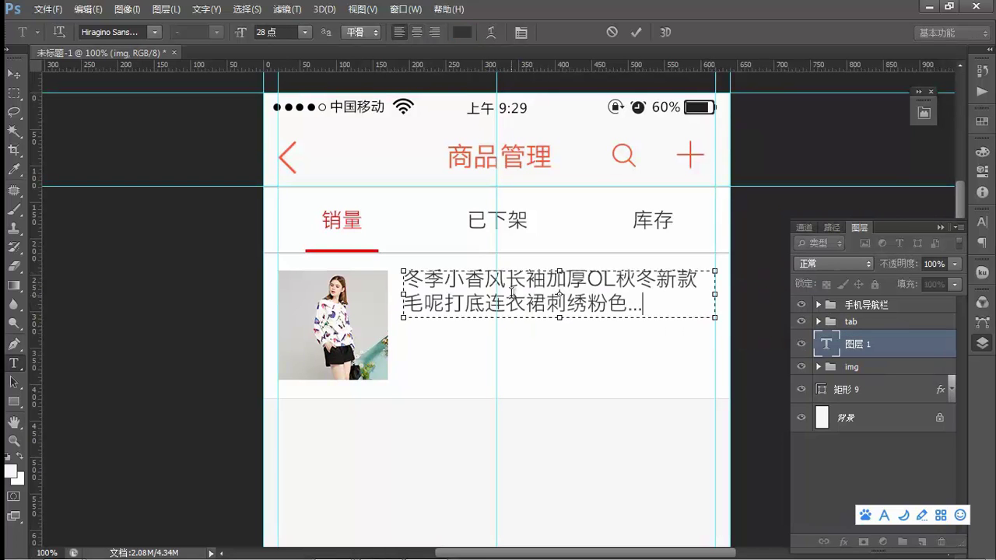
{"action": "left_click", "coordinate": [883, 322]}
{"action": "left_click", "coordinate": [868, 350]}
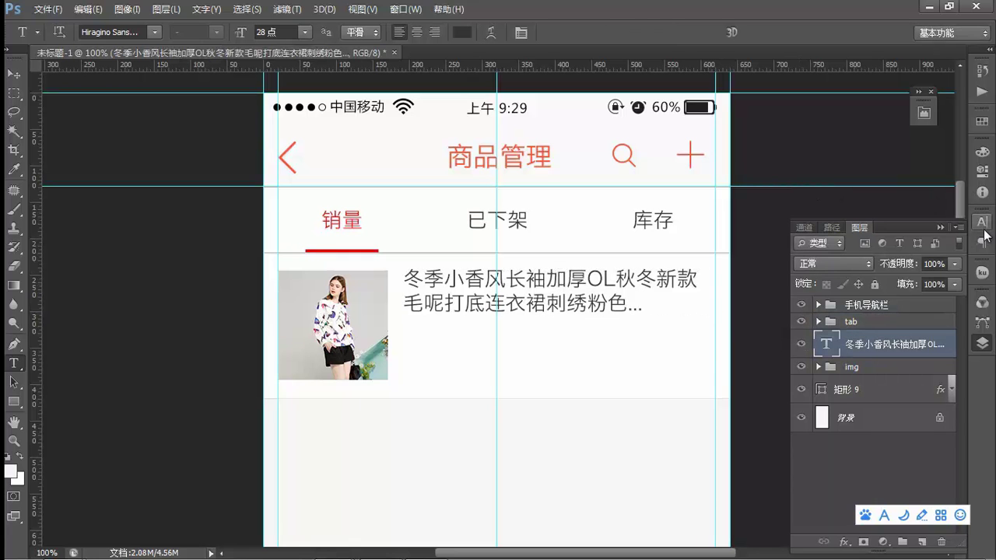
Set the product title's font size to 26 pt and confirm a dark grey text colour for it.
{"action": "left_click", "coordinate": [982, 222]}
{"action": "left_click", "coordinate": [825, 254]}
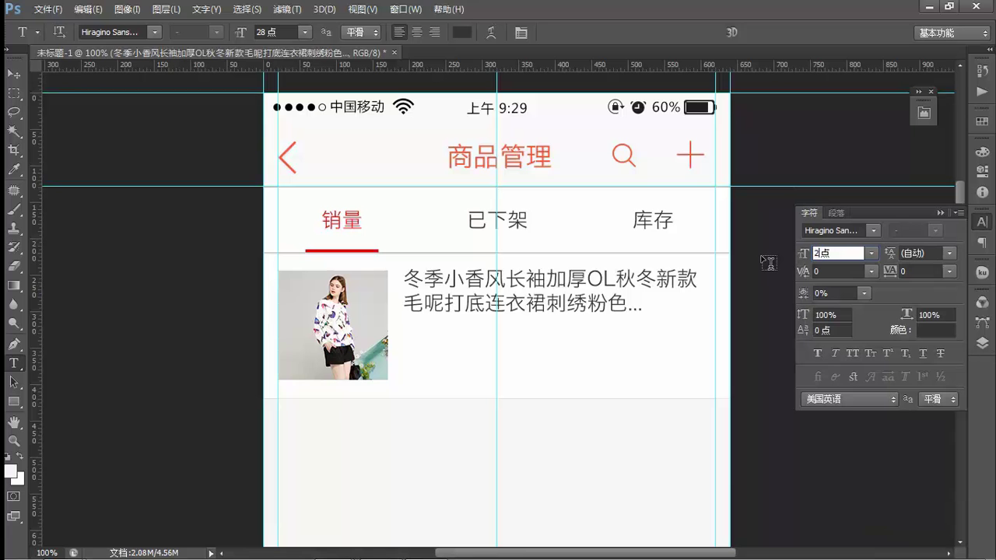
{"action": "type", "text": "26"}
{"action": "key", "text": "Return"}
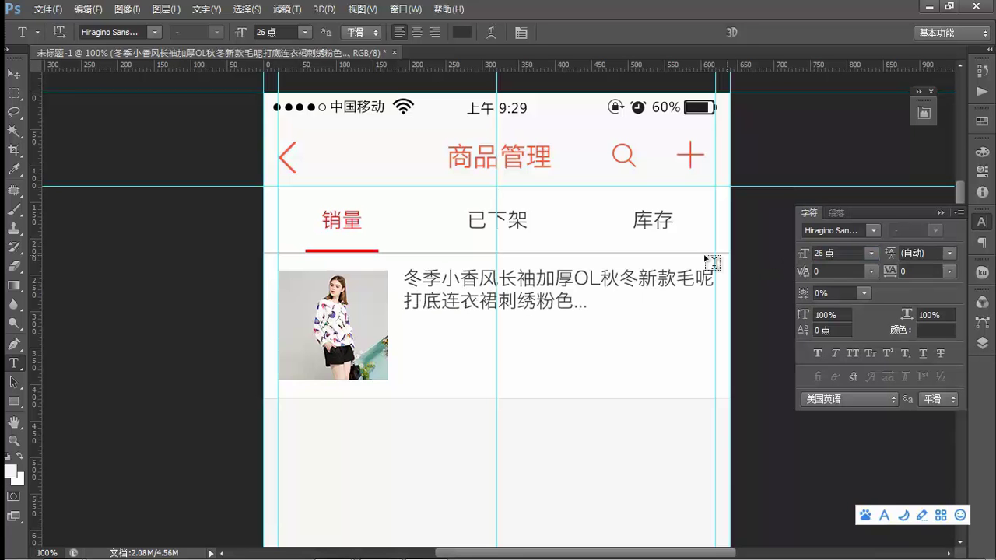
{"action": "left_click", "coordinate": [937, 328]}
{"action": "left_click", "coordinate": [801, 229]}
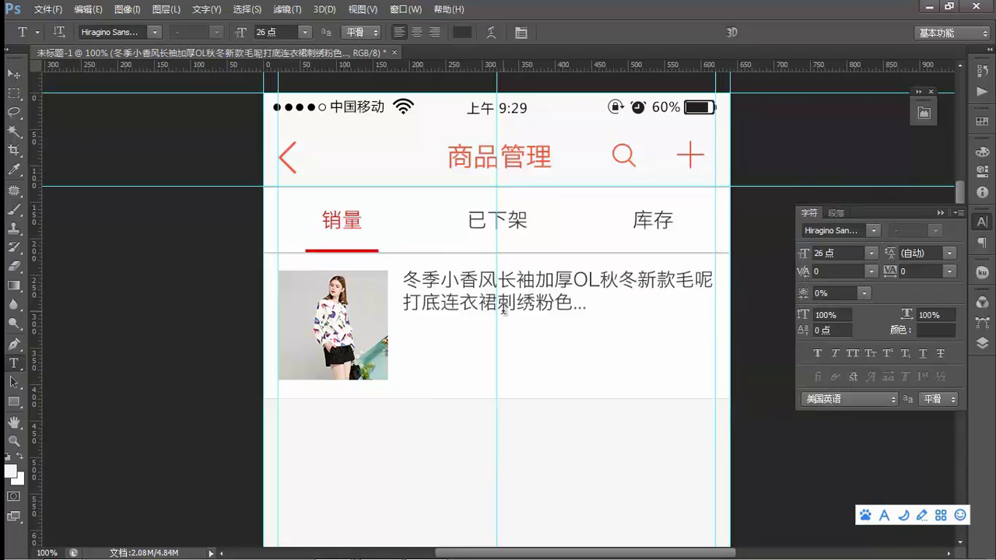
Add the price text ￥96.00 below the product title.
{"action": "left_click", "coordinate": [417, 354]}
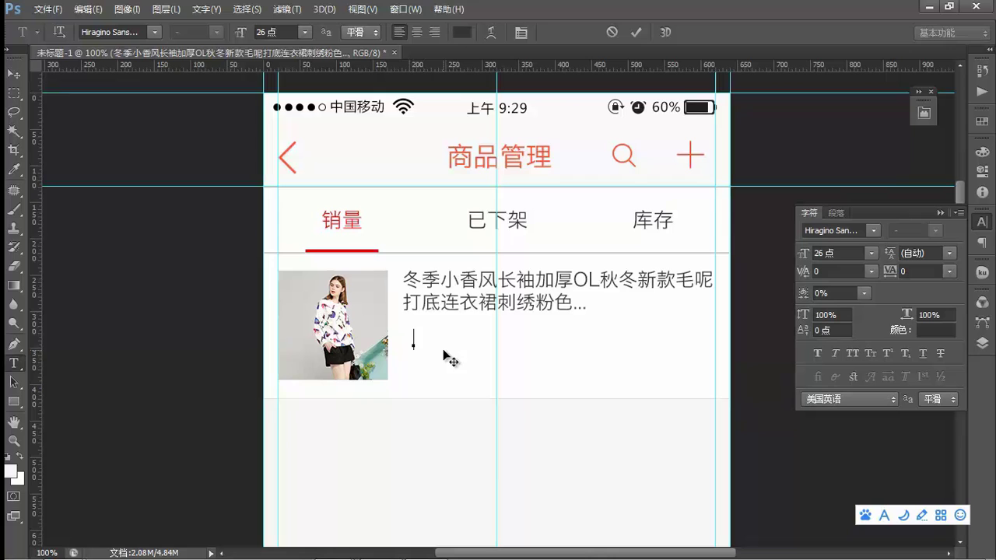
{"action": "key", "text": "shift"}
{"action": "type", "text": "￥96.00"}
{"action": "left_click", "coordinate": [14, 74]}
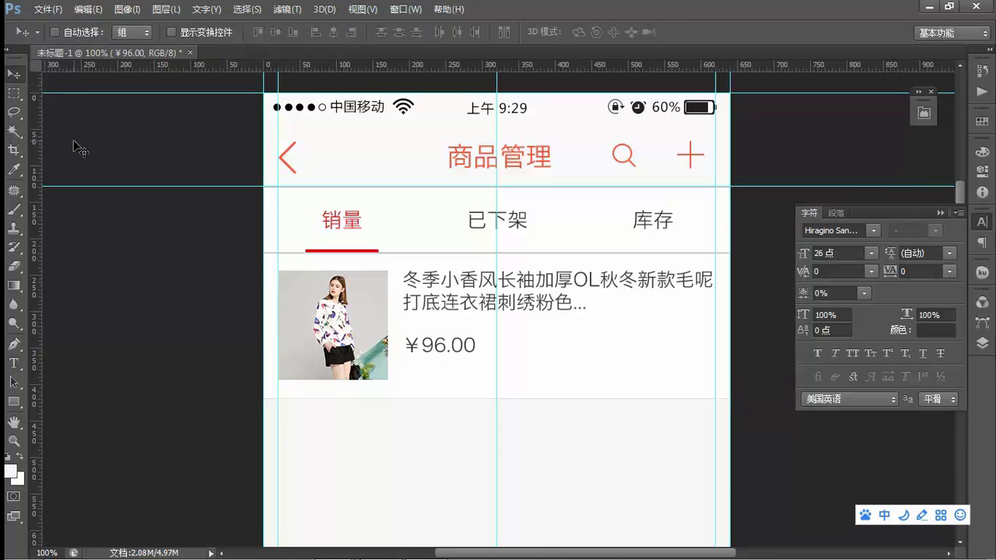
Colour the price with the tab underline's red, #ff0000, and apply faux bold to it.
{"action": "left_click", "coordinate": [940, 334]}
{"action": "left_click", "coordinate": [342, 245]}
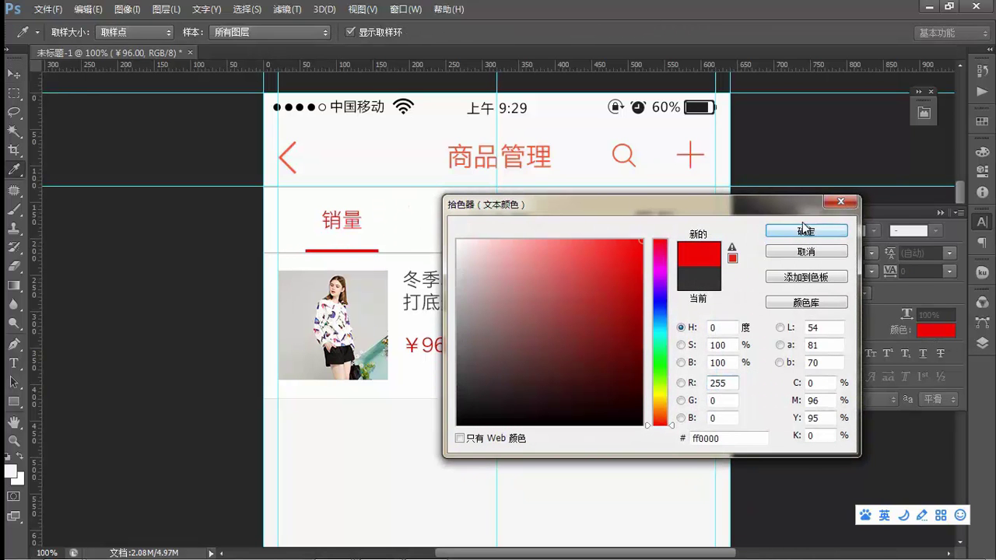
{"action": "left_click", "coordinate": [806, 230]}
{"action": "left_click", "coordinate": [817, 353]}
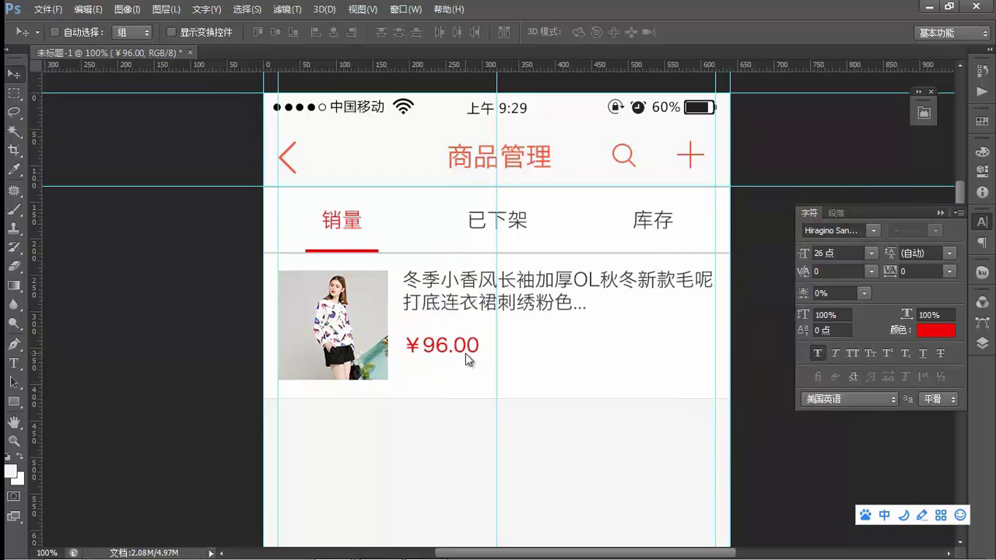
{"action": "key", "text": "ctrl+z"}
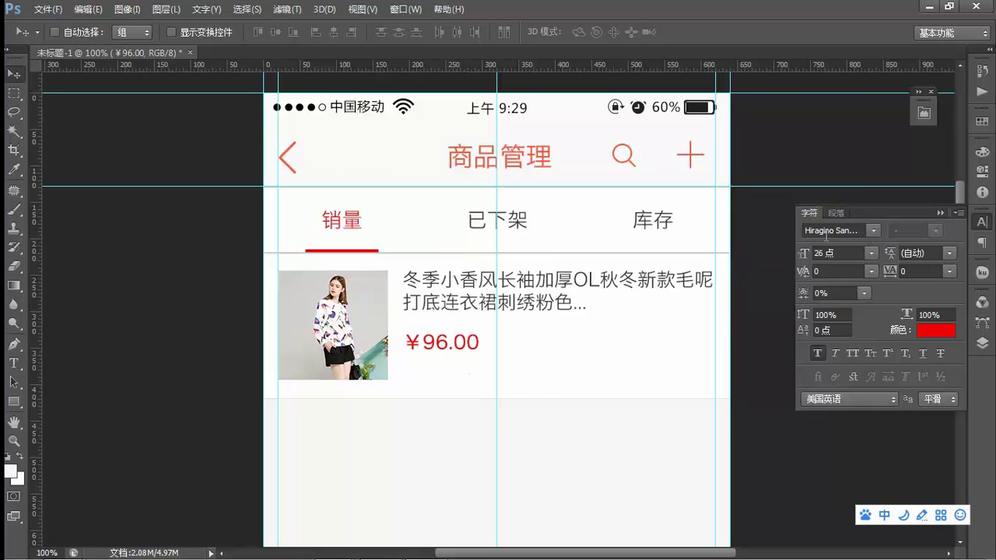
Set the price's font size to 28 pt.
{"action": "double_click", "coordinate": [818, 253]}
{"action": "type", "text": "28"}
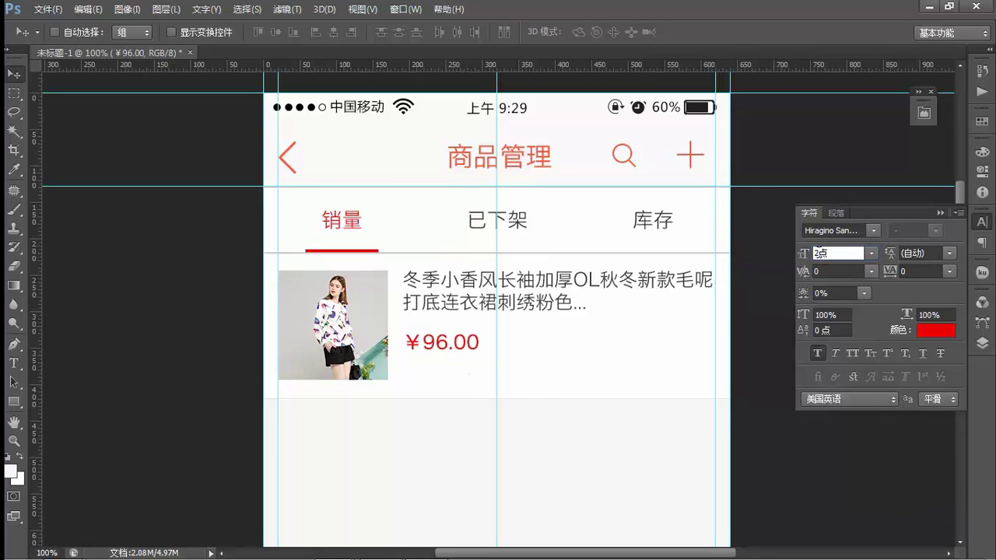
{"action": "key", "text": "Return"}
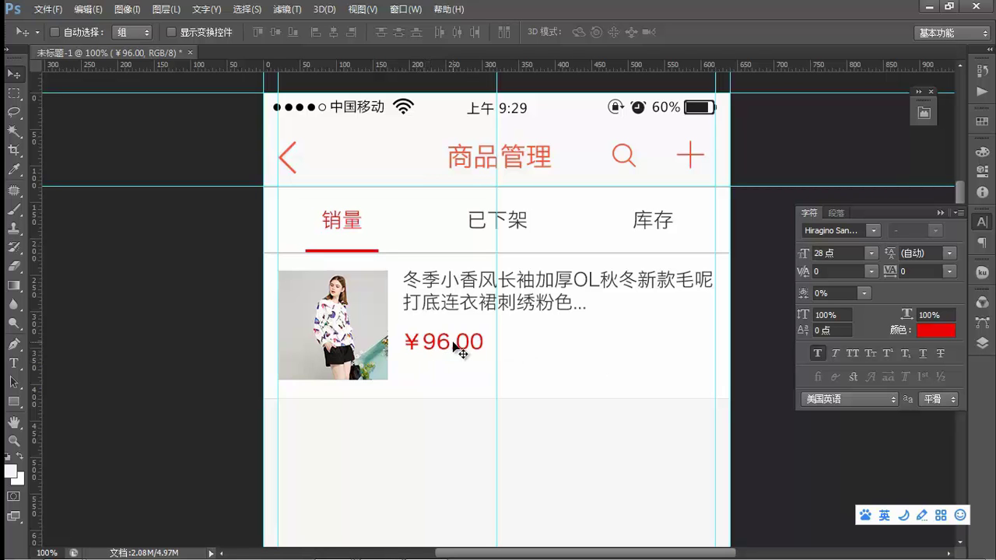
Duplicate the price just below itself as 销量 102, at 22 pt and coloured #999.
{"action": "left_click_drag", "start_coordinate": [457, 346], "coordinate": [456, 376]}
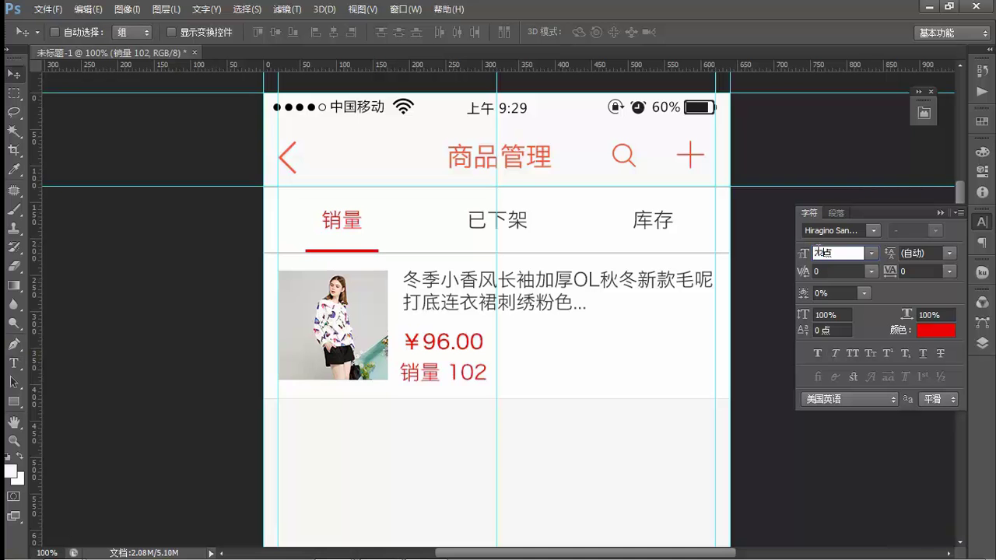
{"action": "left_click", "coordinate": [935, 330]}
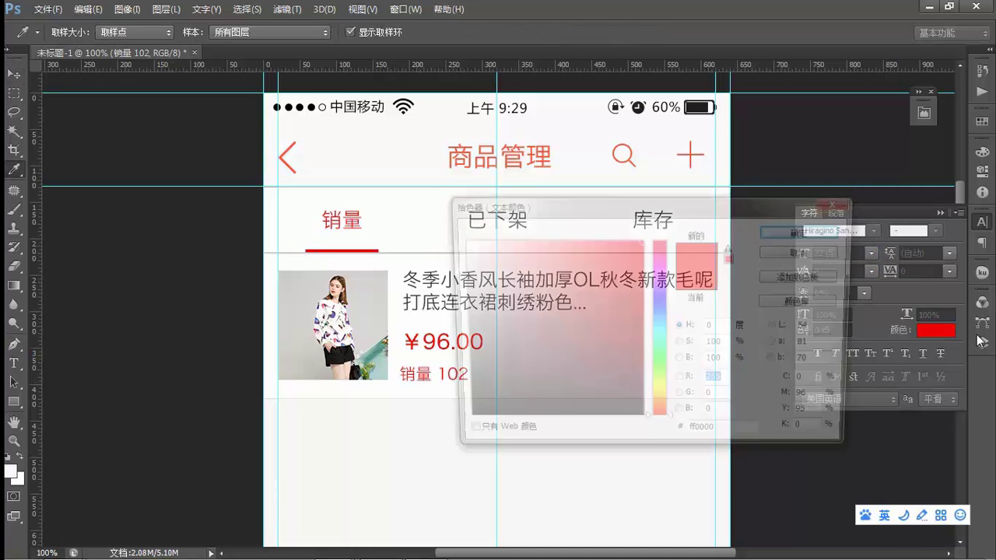
{"action": "left_click_drag", "start_coordinate": [639, 210], "coordinate": [727, 244]}
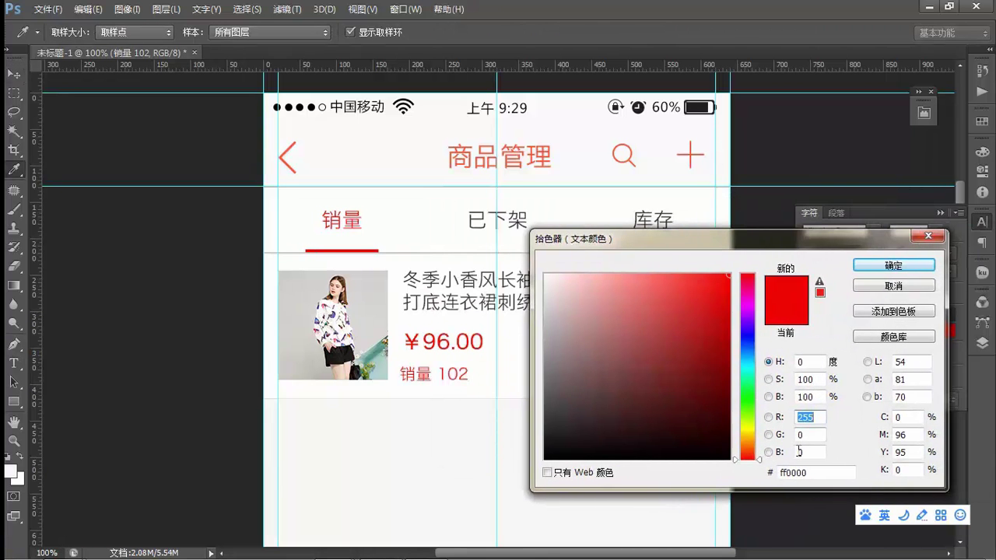
{"action": "left_click", "coordinate": [811, 473]}
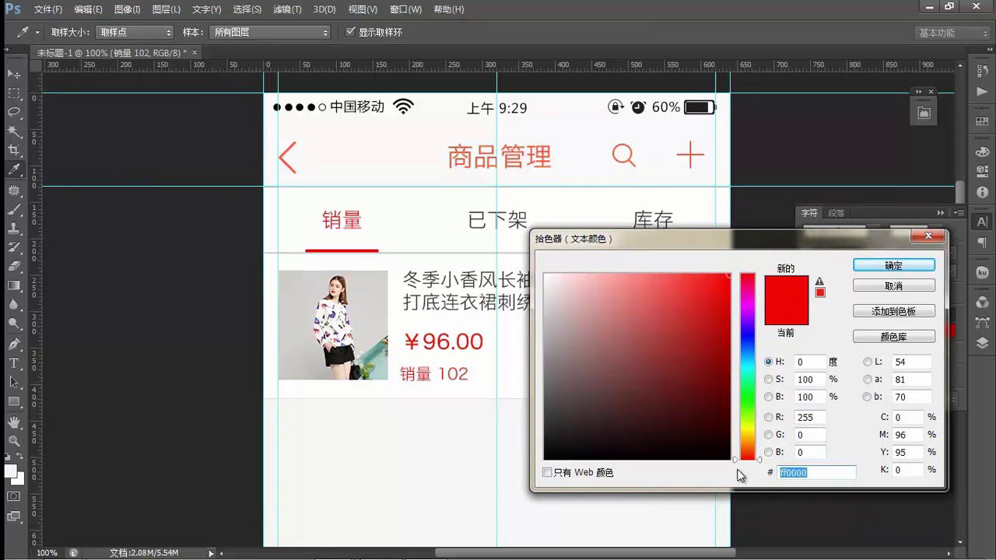
{"action": "type", "text": "999"}
{"action": "key", "text": "Return"}
{"action": "key", "text": "v"}
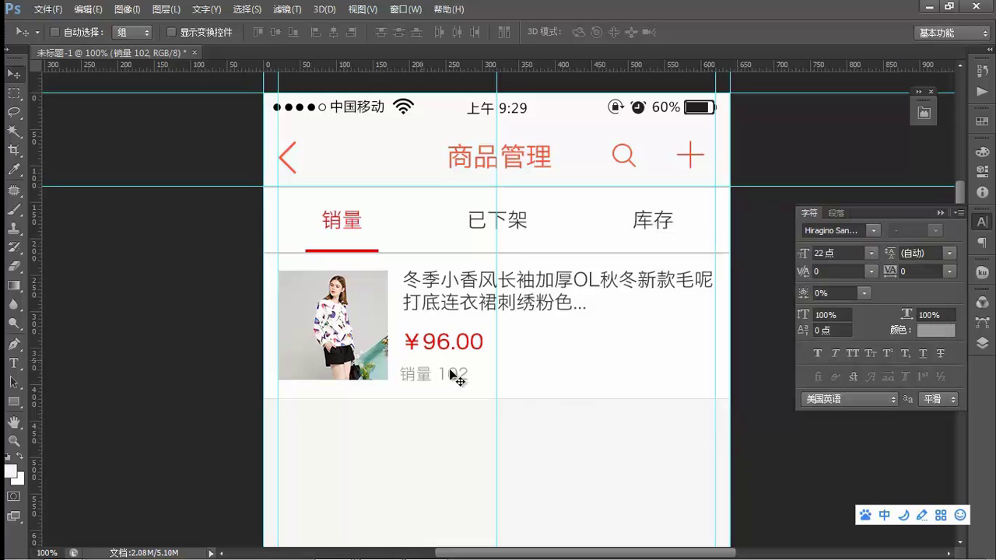
Duplicate the sales text beside itself in the same line and change the copy to 库存 10263.
{"action": "scroll", "coordinate": [451, 381], "scroll_direction": "down", "scroll_amount": 3}
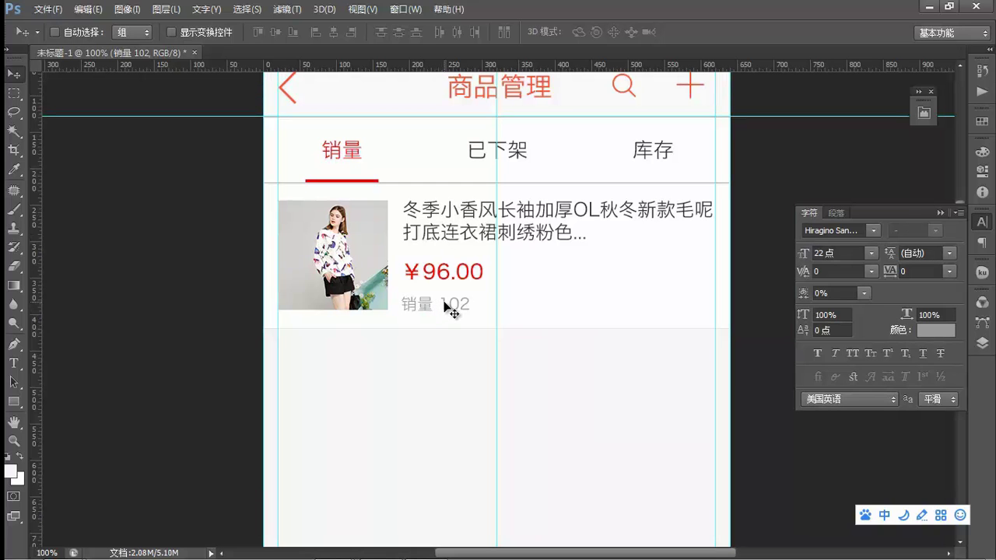
{"action": "left_click_drag", "start_coordinate": [445, 307], "coordinate": [541, 307]}
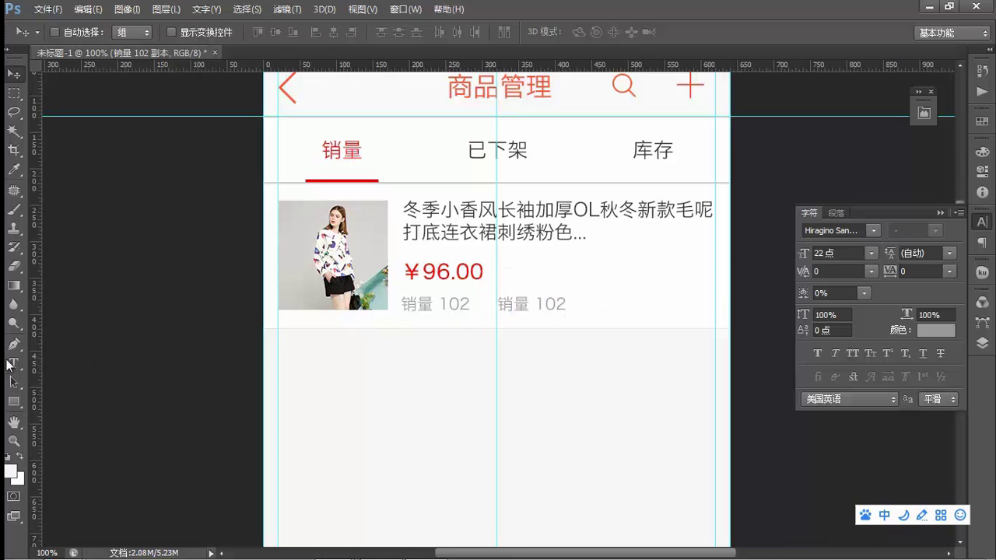
{"action": "left_click", "coordinate": [9, 363]}
{"action": "left_click_drag", "start_coordinate": [532, 321], "coordinate": [480, 308]}
{"action": "type", "text": "kuc"}
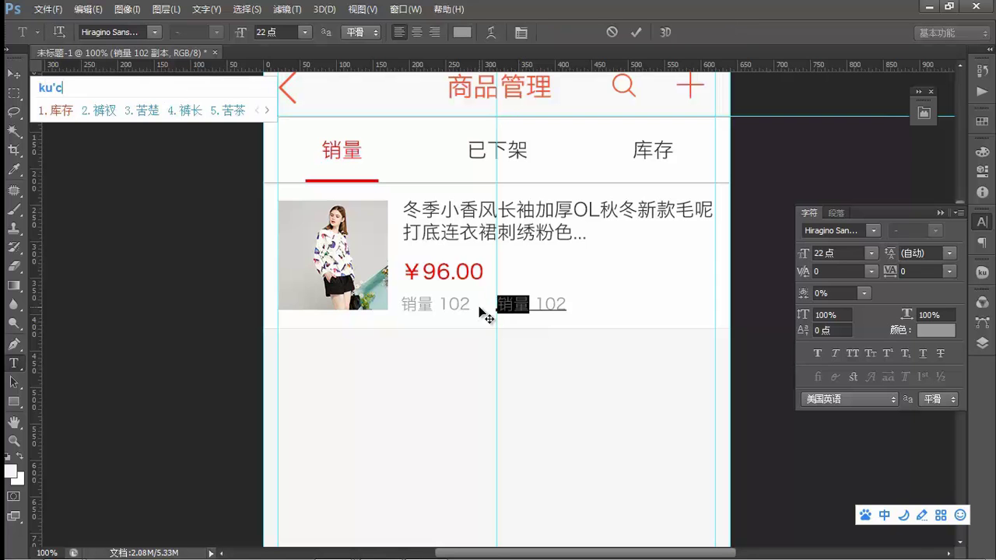
{"action": "key", "text": "space"}
{"action": "type", "text": "63"}
{"action": "key", "text": "ctrl+Return"}
{"action": "key", "text": "v"}
Duplicate the stock text to the end of the line as 2015-03-21, and select the date, stock and sales layers together.
{"action": "left_click_drag", "start_coordinate": [545, 342], "coordinate": [688, 269]}
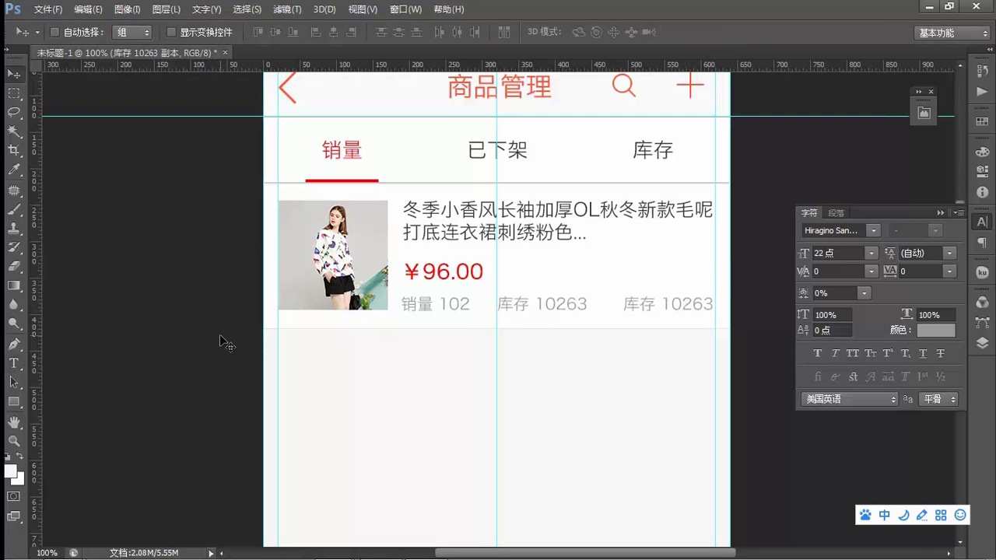
{"action": "left_click", "coordinate": [14, 362]}
{"action": "left_click", "coordinate": [624, 305]}
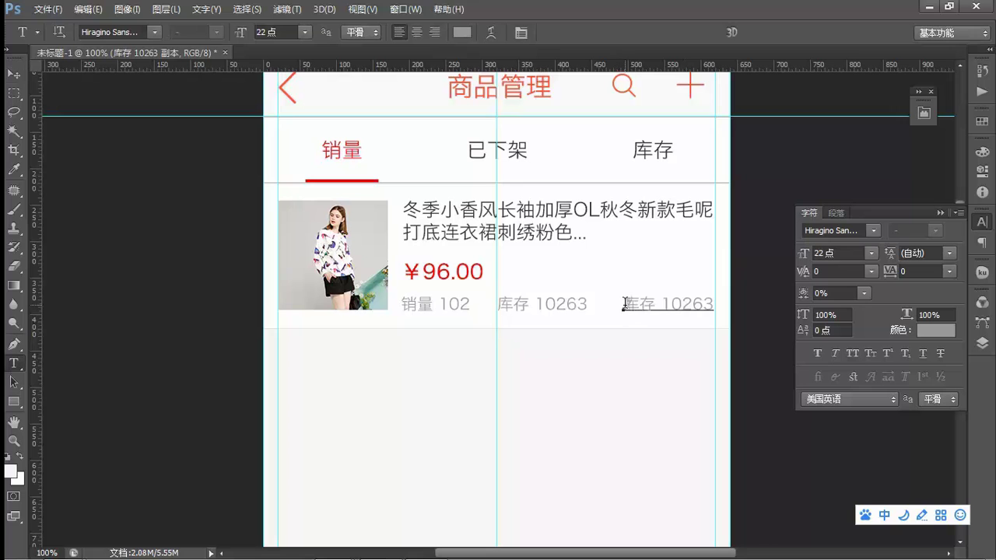
{"action": "key", "text": "ctrl+a"}
{"action": "type", "text": "2015-03-"}
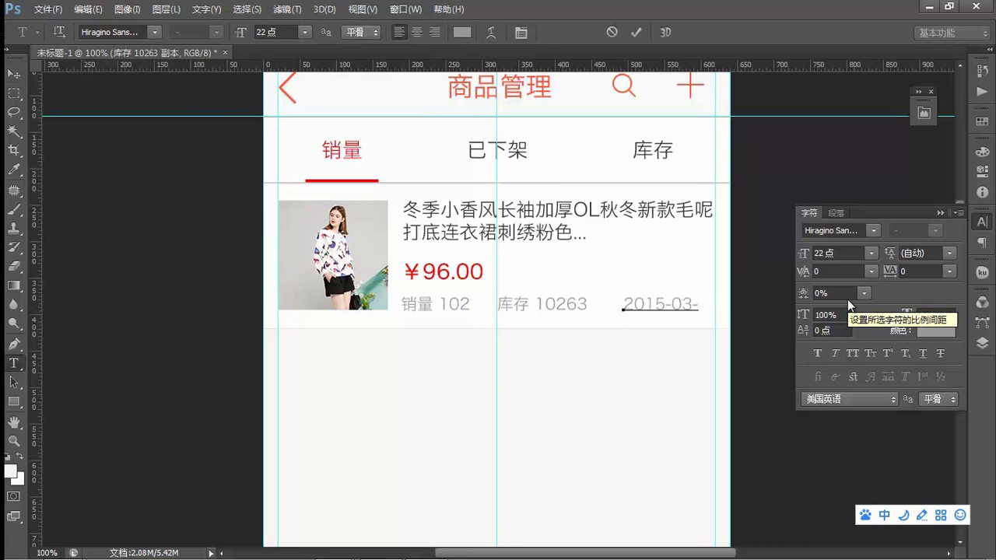
{"action": "type", "text": "21"}
{"action": "key", "text": "ctrl+Return"}
{"action": "key", "text": "v"}
{"action": "key", "text": "F7"}
{"action": "left_click", "coordinate": [879, 401], "text": "shift"}
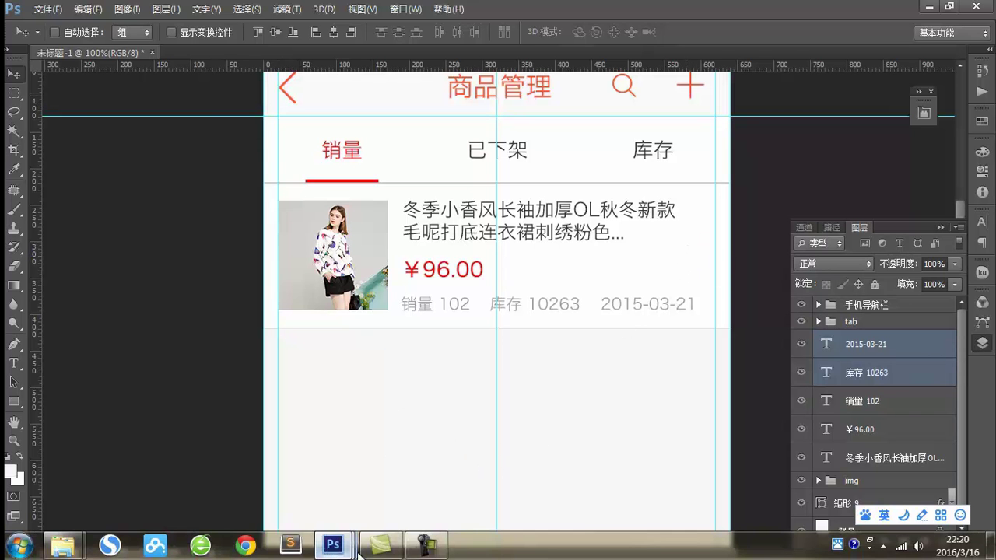
Bring the left-arrow shape from the 未标题-2 document into the product row and place it against the right margin guide.
{"action": "mouse_move", "coordinate": [333, 545]}
{"action": "left_click", "coordinate": [452, 465]}
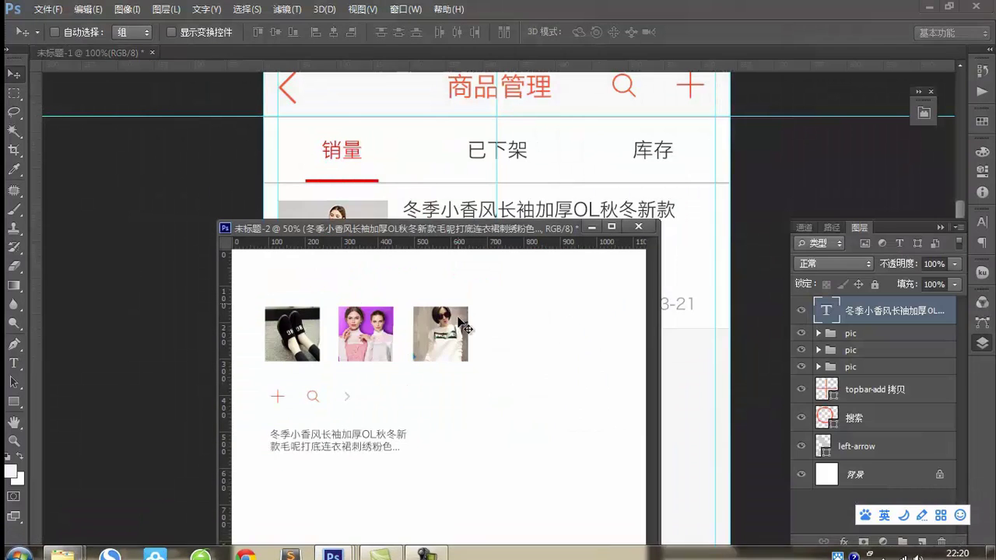
{"action": "left_click_drag", "start_coordinate": [856, 443], "coordinate": [701, 255]}
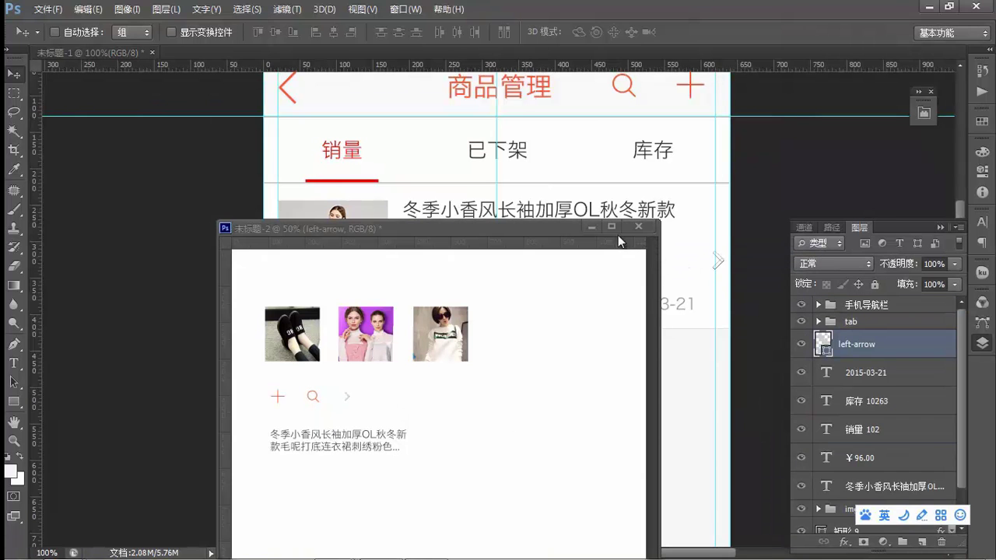
{"action": "left_click", "coordinate": [592, 227]}
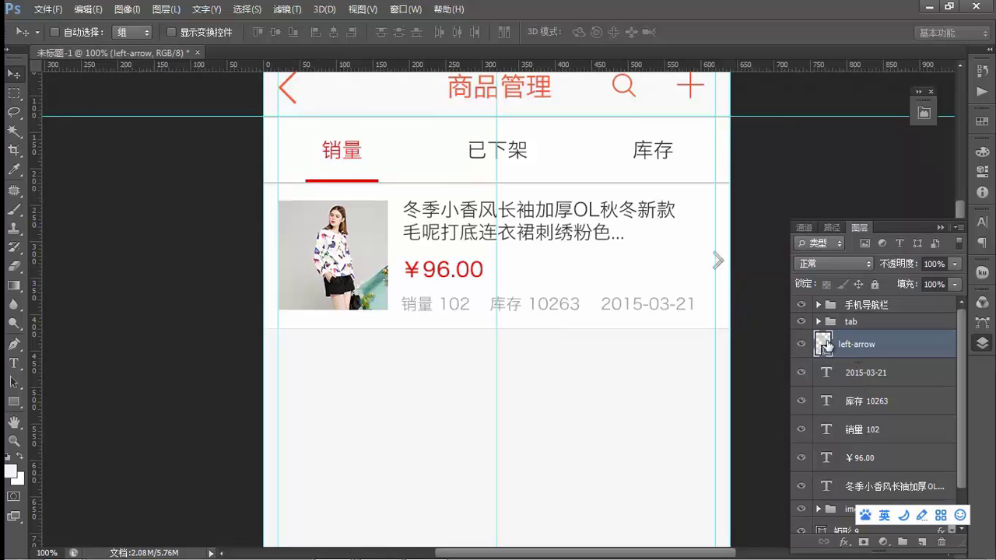
{"action": "left_click_drag", "start_coordinate": [719, 262], "coordinate": [711, 252]}
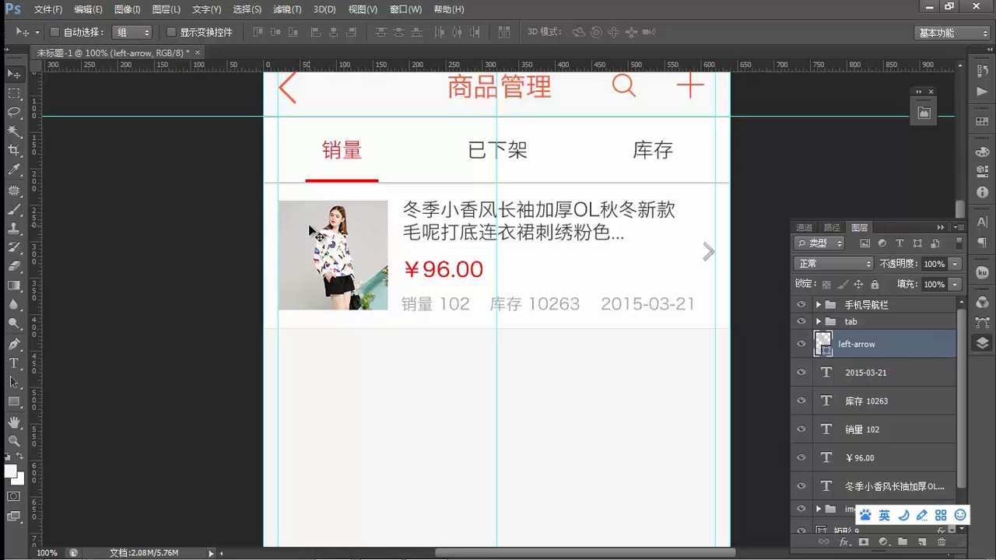
Group all layers of the product row, from the arrow down to the background rectangle, as 商品list.
{"action": "scroll", "coordinate": [485, 259], "scroll_direction": "up", "scroll_amount": 2}
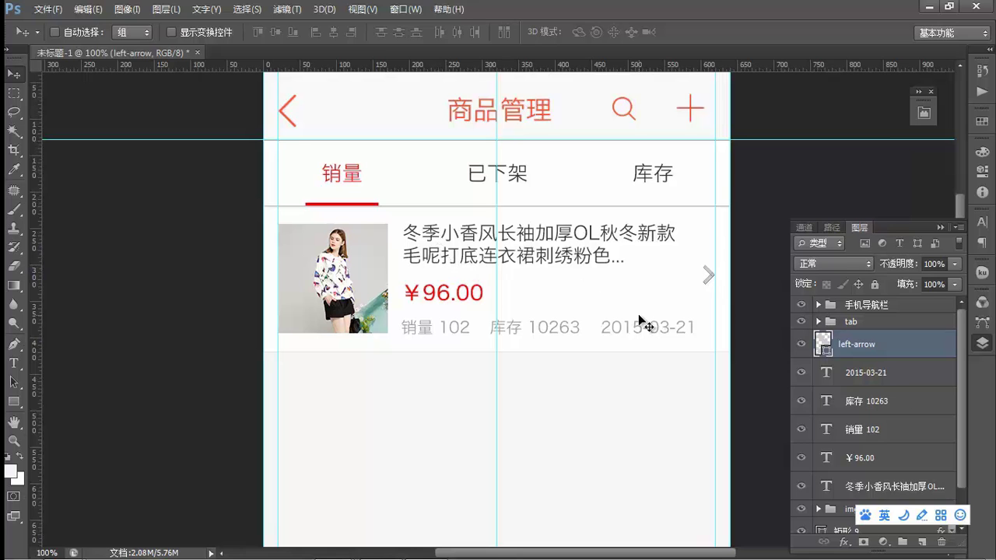
{"action": "scroll", "coordinate": [625, 305], "scroll_direction": "down", "scroll_amount": 2}
{"action": "scroll", "coordinate": [618, 308], "scroll_direction": "up", "scroll_amount": 3}
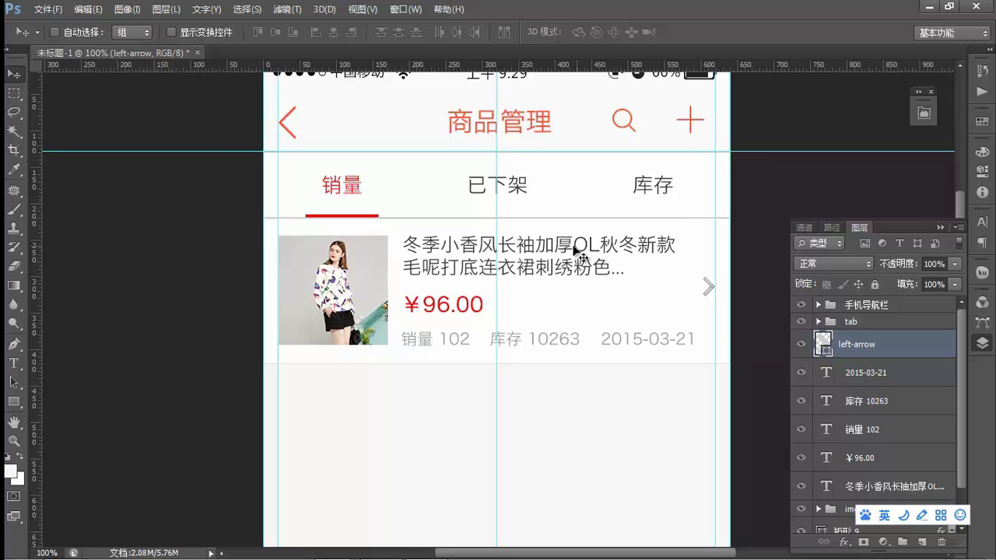
{"action": "scroll", "coordinate": [872, 362], "scroll_direction": "down", "scroll_amount": 1}
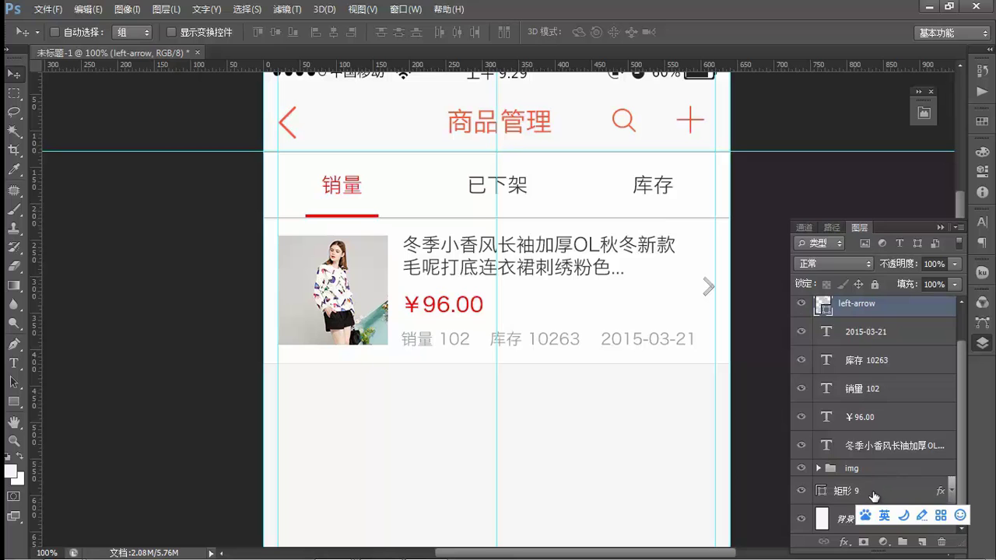
{"action": "left_click", "coordinate": [869, 487], "text": "shift"}
{"action": "key", "text": "ctrl+g"}
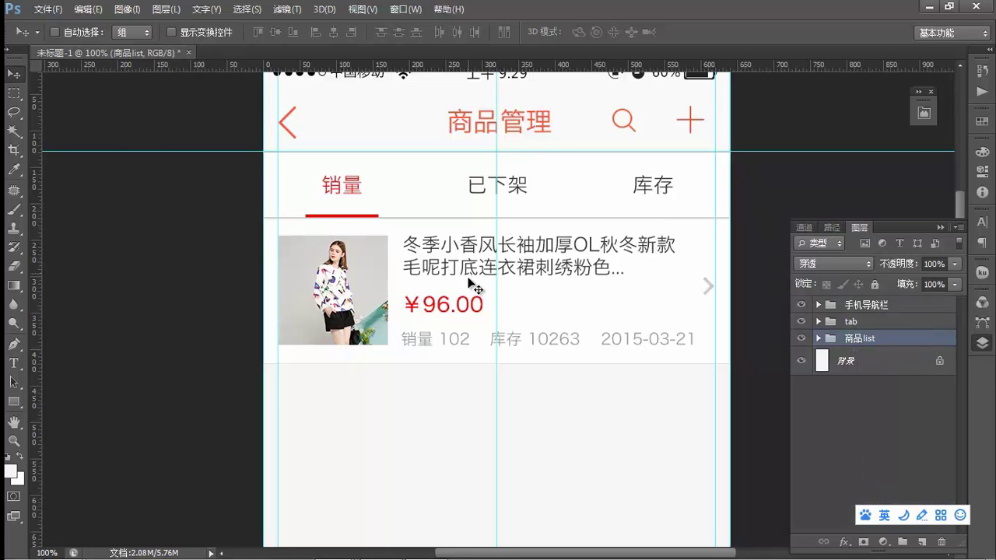
Duplicate the 商品list group directly below the first row and nudge the copy down slightly to reveal the divider line.
{"action": "scroll", "coordinate": [474, 298], "scroll_direction": "down", "scroll_amount": 1}
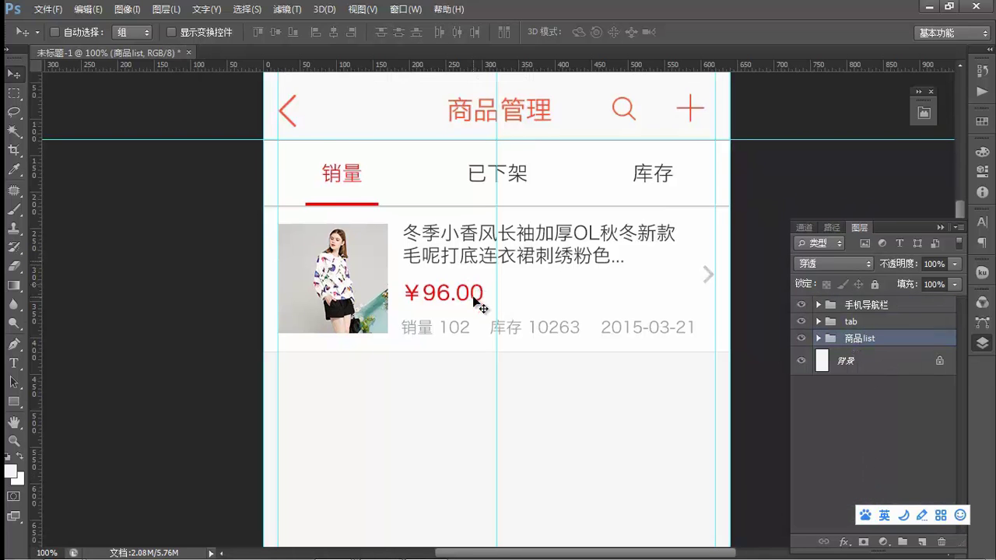
{"action": "scroll", "coordinate": [476, 303], "scroll_direction": "down", "scroll_amount": 3}
{"action": "left_click_drag", "start_coordinate": [559, 207], "coordinate": [572, 347]}
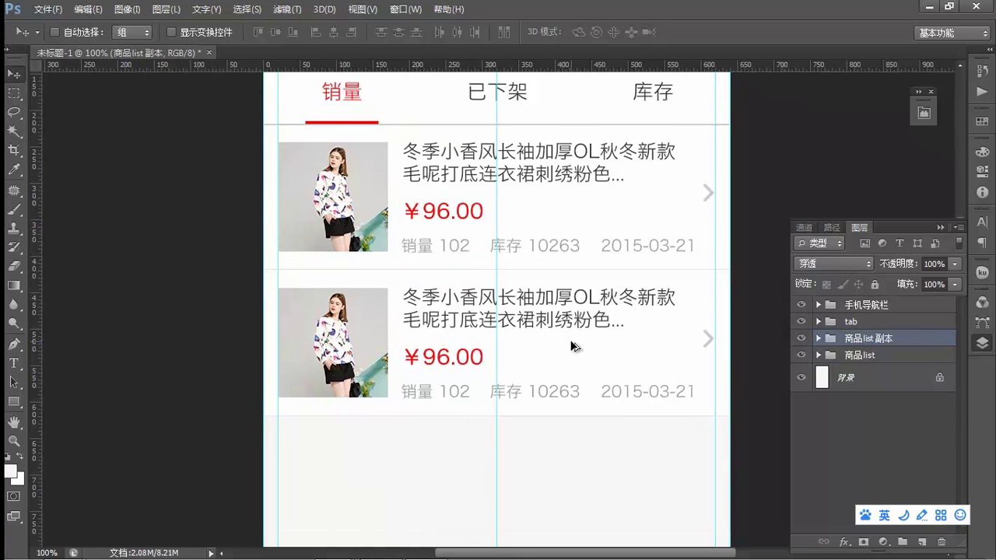
{"action": "key", "text": "Down"}
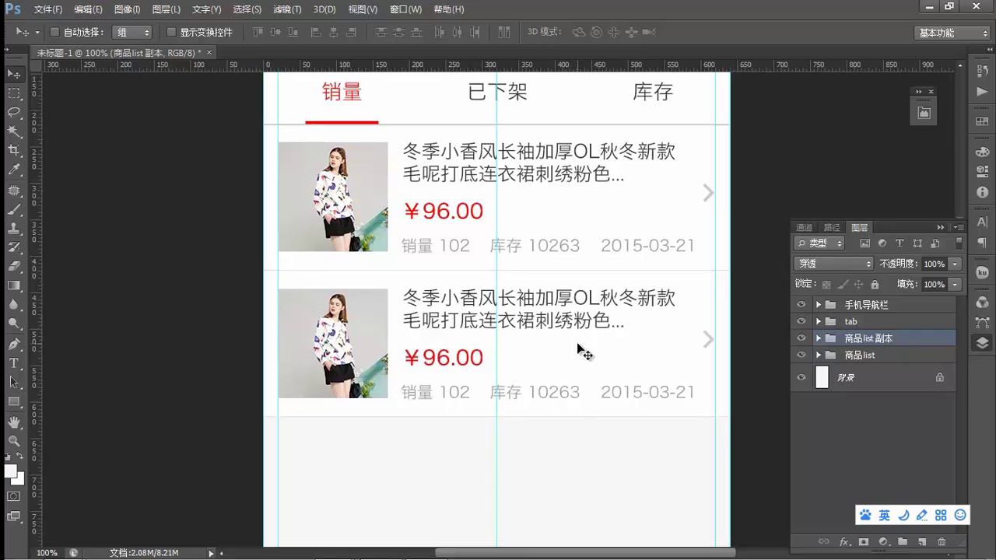
Shorten the second row's title to the single line 冬季小香风长袖加厚OL秋冬新款 and reduce its text box height to fit.
{"action": "left_click", "coordinate": [14, 381]}
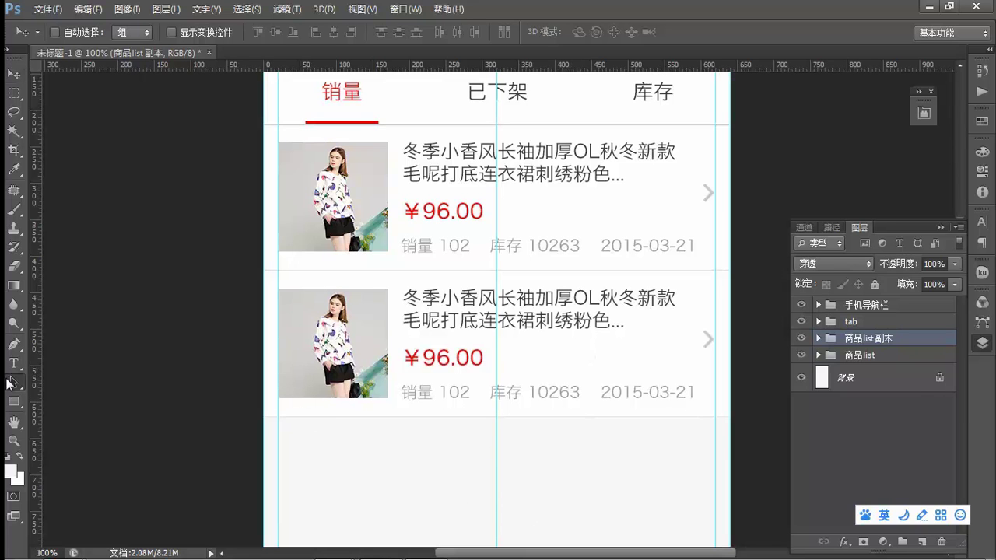
{"action": "left_click", "coordinate": [14, 363]}
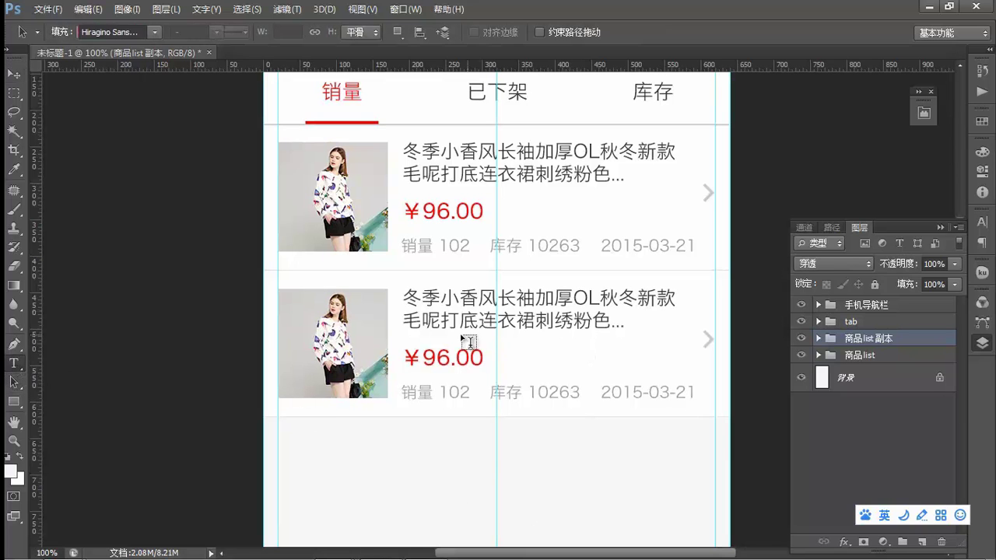
{"action": "left_click", "coordinate": [545, 319]}
{"action": "left_click_drag", "start_coordinate": [639, 325], "coordinate": [374, 316]}
{"action": "key", "text": "BackSpace"}
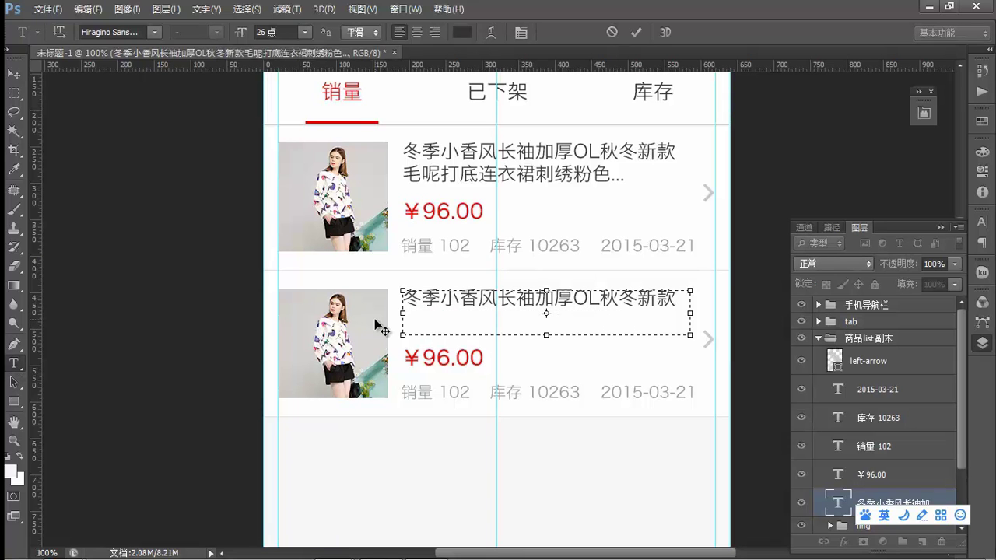
{"action": "left_click_drag", "start_coordinate": [548, 336], "coordinate": [548, 307]}
{"action": "key", "text": "ctrl+Return"}
Select the second row's img group and switch to the 未标题-2 document that holds the other product photos.
{"action": "scroll", "coordinate": [647, 400], "scroll_direction": "down", "scroll_amount": 3}
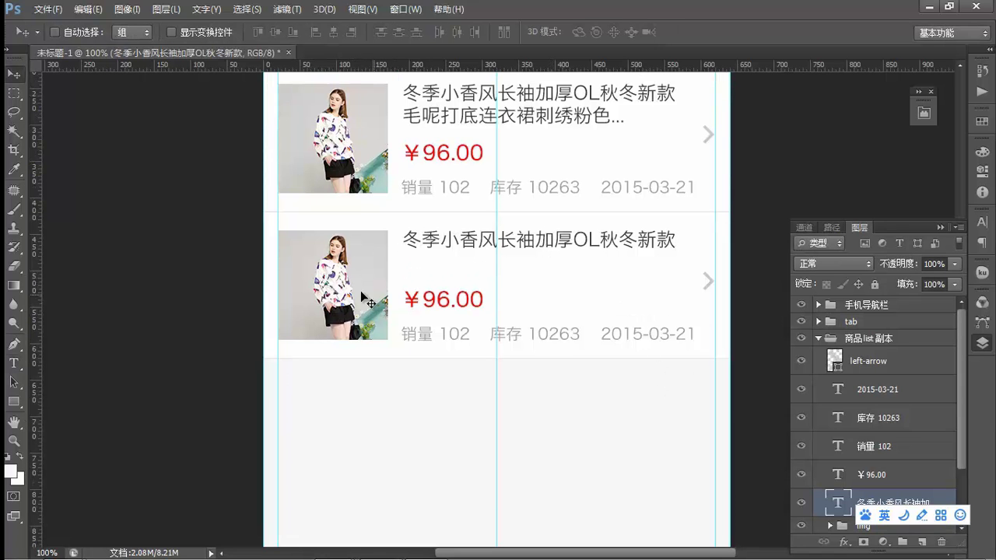
{"action": "left_click", "coordinate": [14, 382]}
{"action": "left_click", "coordinate": [333, 285]}
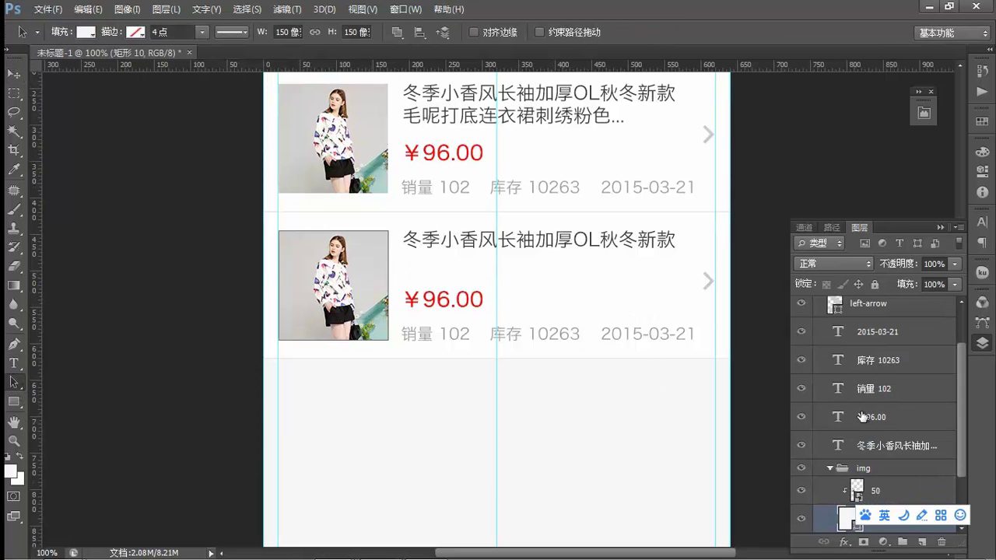
{"action": "left_click", "coordinate": [829, 469]}
{"action": "mouse_move", "coordinate": [339, 549]}
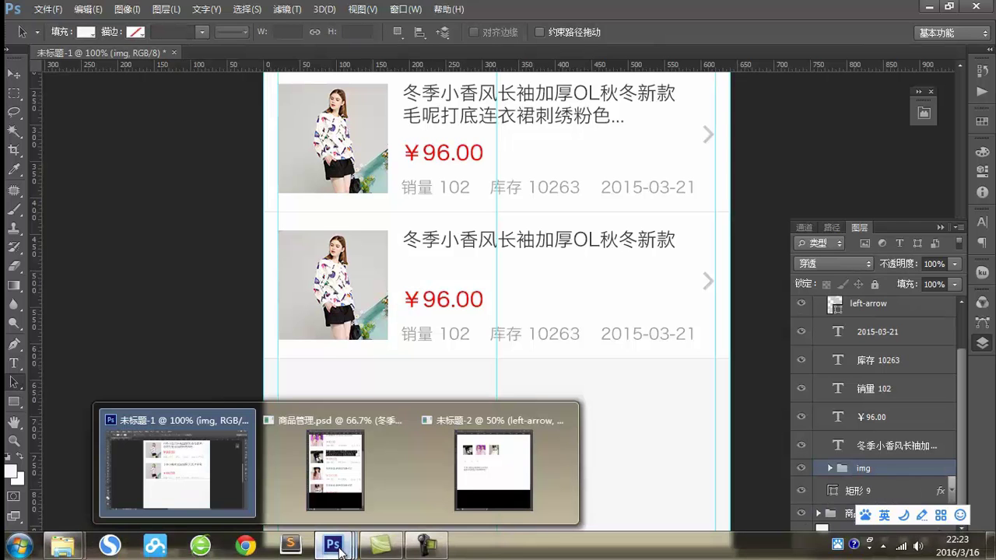
{"action": "left_click", "coordinate": [498, 465]}
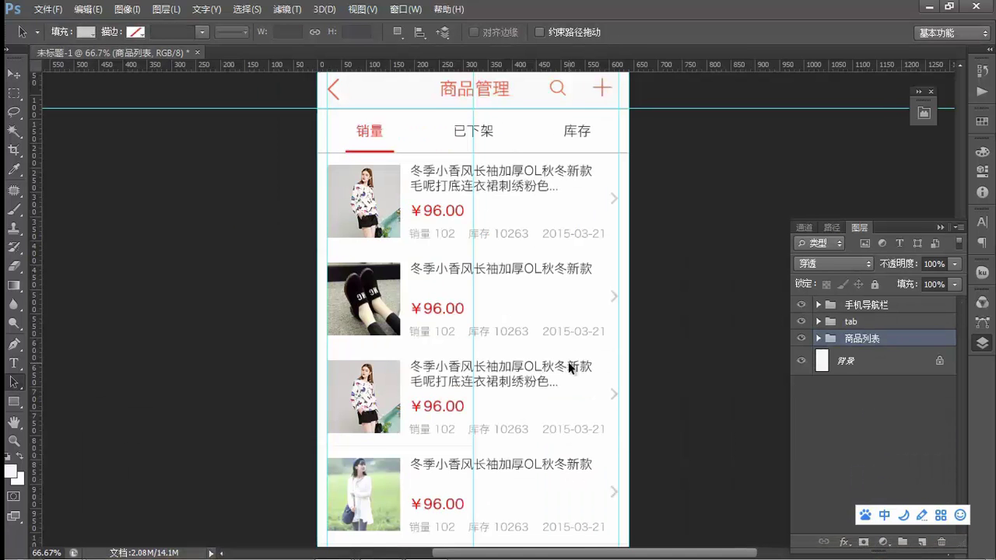
{"action": "scroll", "coordinate": [568, 370], "scroll_direction": "up", "scroll_amount": 1}
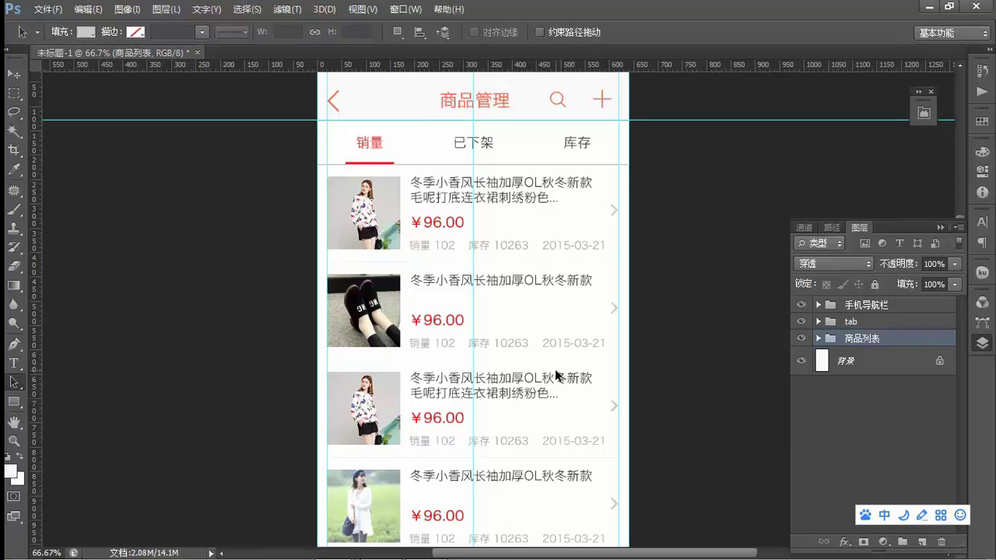
{"action": "scroll", "coordinate": [552, 376], "scroll_direction": "down", "scroll_amount": 7}
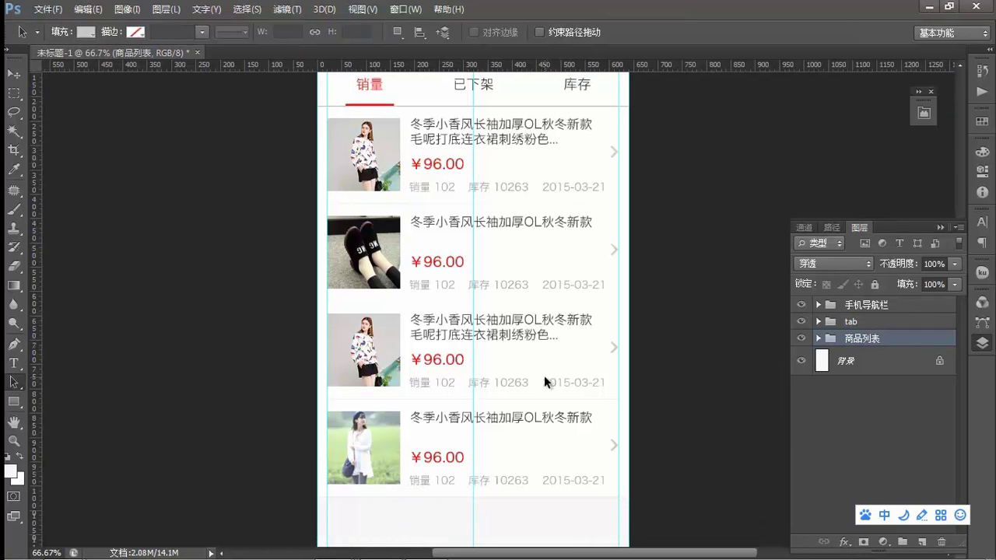
{"action": "scroll", "coordinate": [541, 380], "scroll_direction": "up", "scroll_amount": 7}
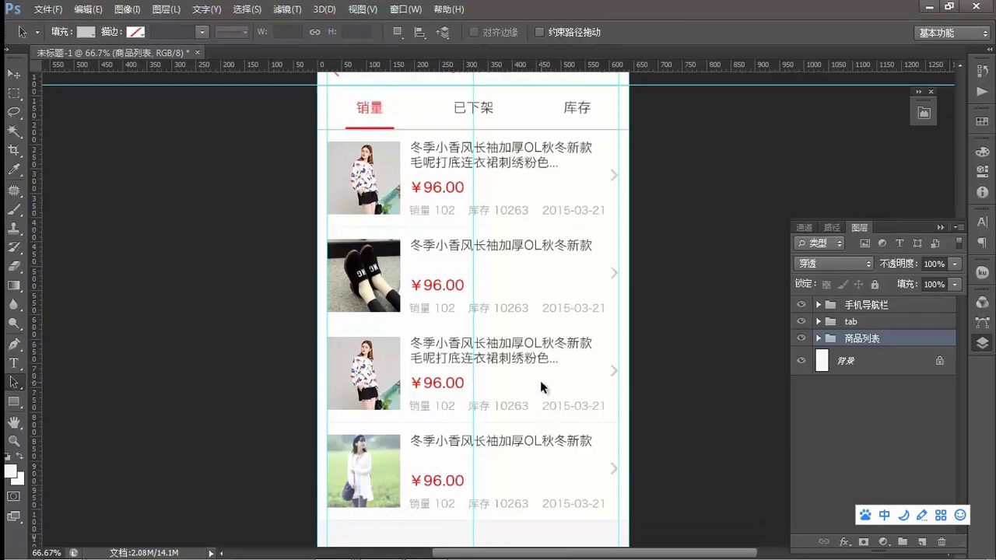
{"action": "scroll", "coordinate": [542, 387], "scroll_direction": "down", "scroll_amount": 3}
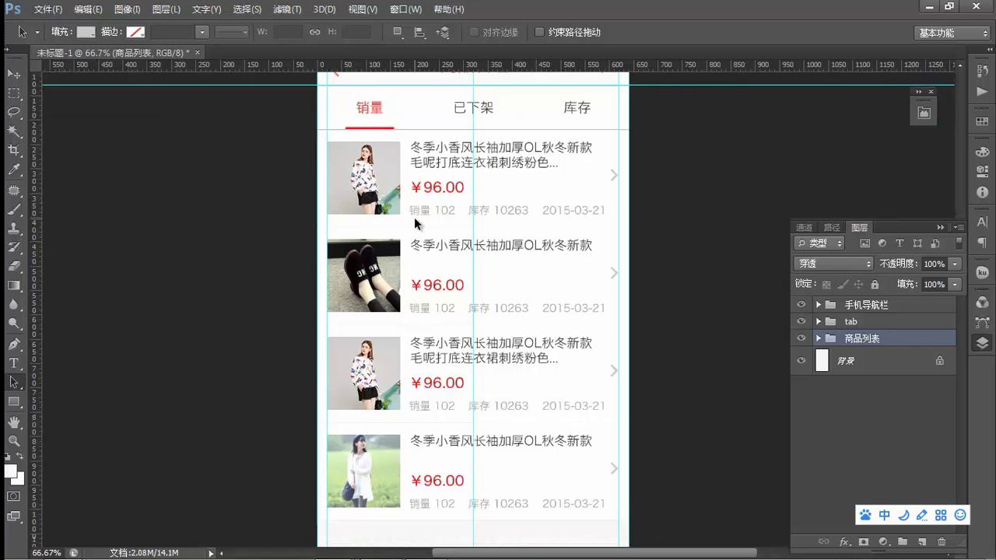
{"action": "scroll", "coordinate": [398, 322], "scroll_direction": "up", "scroll_amount": 2}
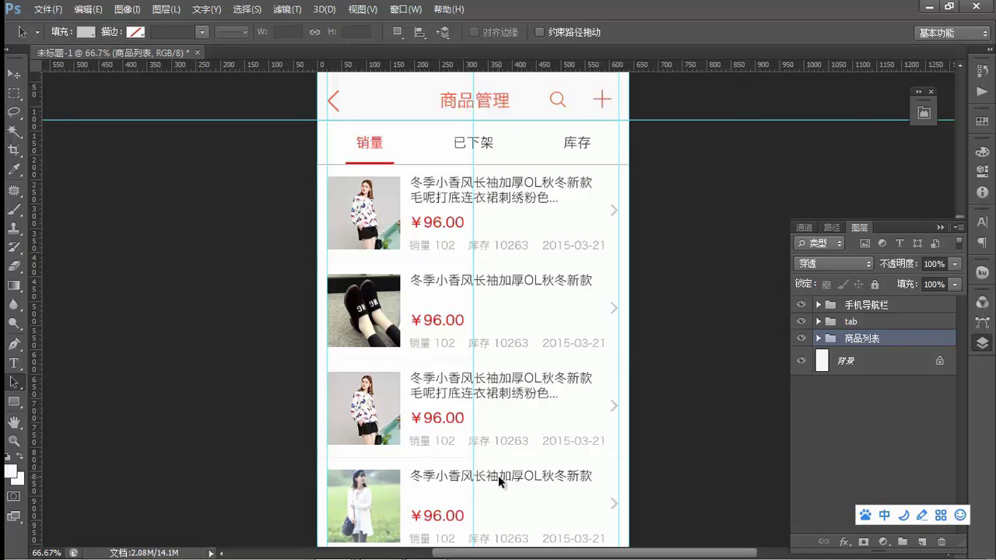
Add a new layer above all groups and cover the whole page with a near-white borderless rectangle, about 640 × 1142 px.
{"action": "key", "text": "v"}
{"action": "scroll", "coordinate": [497, 475], "scroll_direction": "up", "scroll_amount": 1}
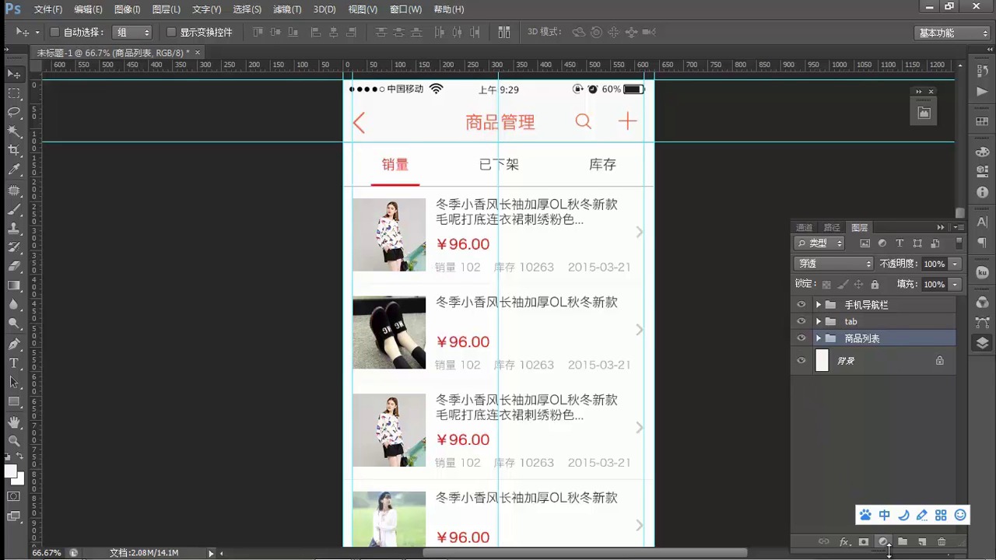
{"action": "mouse_move", "coordinate": [884, 557]}
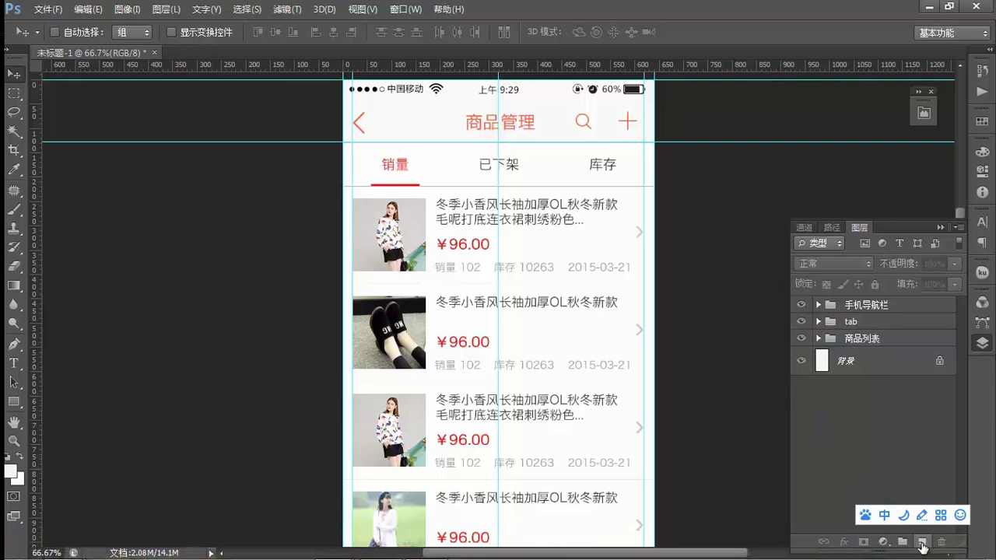
{"action": "left_click", "coordinate": [922, 542]}
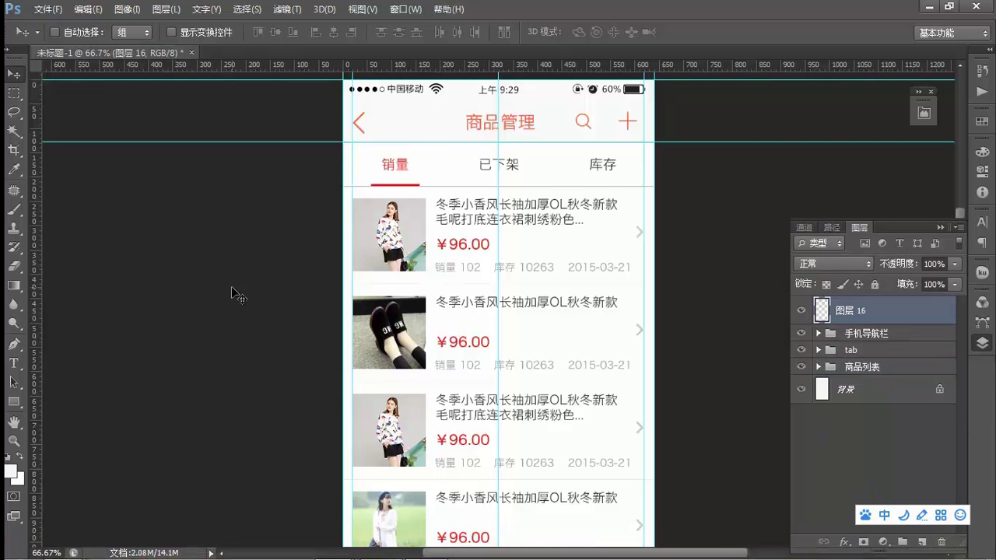
{"action": "left_click", "coordinate": [14, 401]}
{"action": "left_click", "coordinate": [62, 399]}
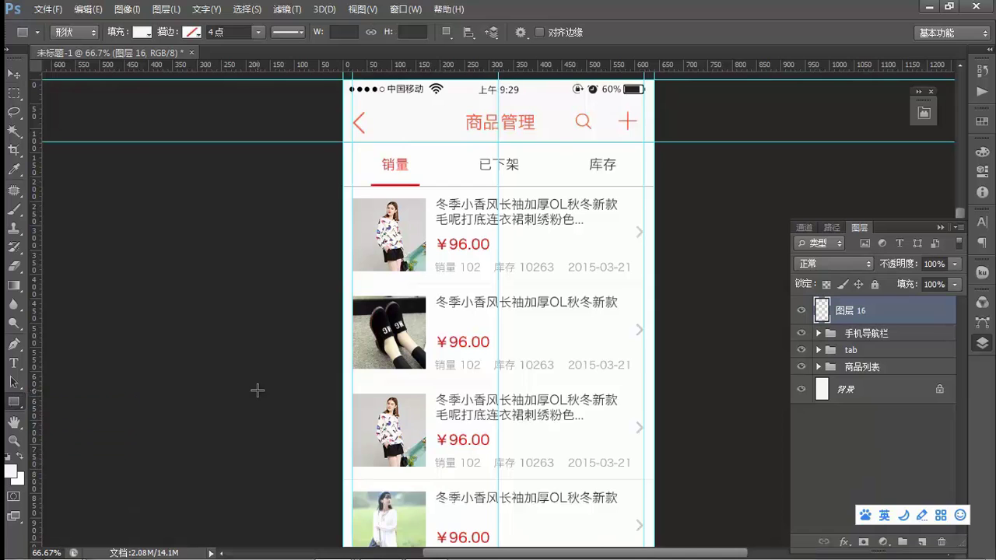
{"action": "key", "text": "ctrl+minus"}
{"action": "left_click_drag", "start_coordinate": [381, 102], "coordinate": [614, 517]}
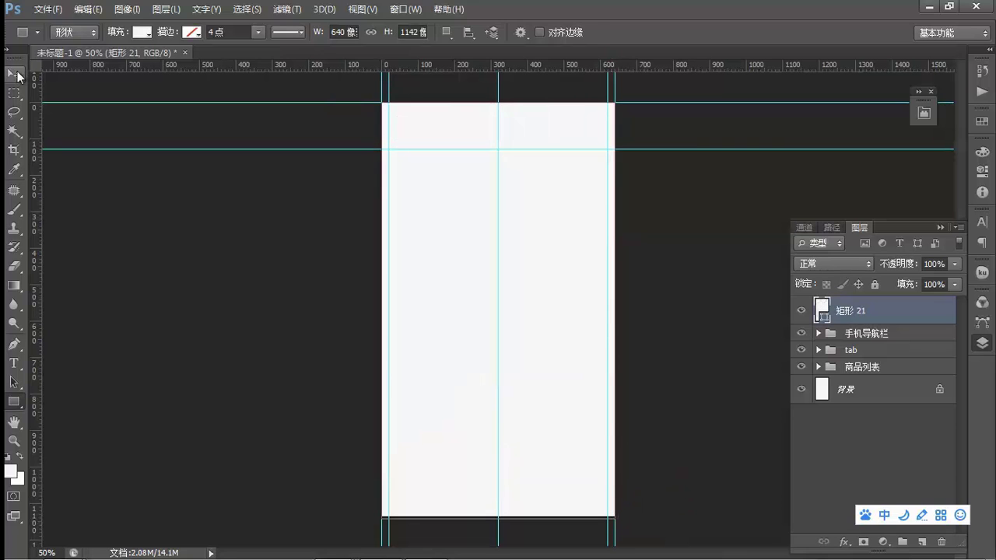
{"action": "left_click", "coordinate": [14, 74]}
Add the 34 pt text 经常分享 near the top of the page and move its layer above the 矩形 21 background.
{"action": "key", "text": "ctrl+plus"}
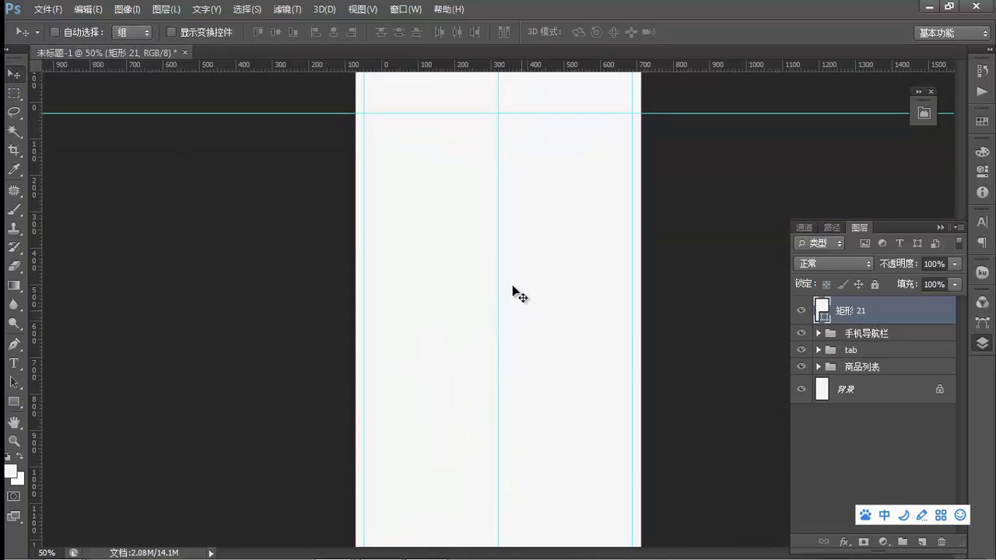
{"action": "key", "text": "t"}
{"action": "left_click", "coordinate": [860, 333]}
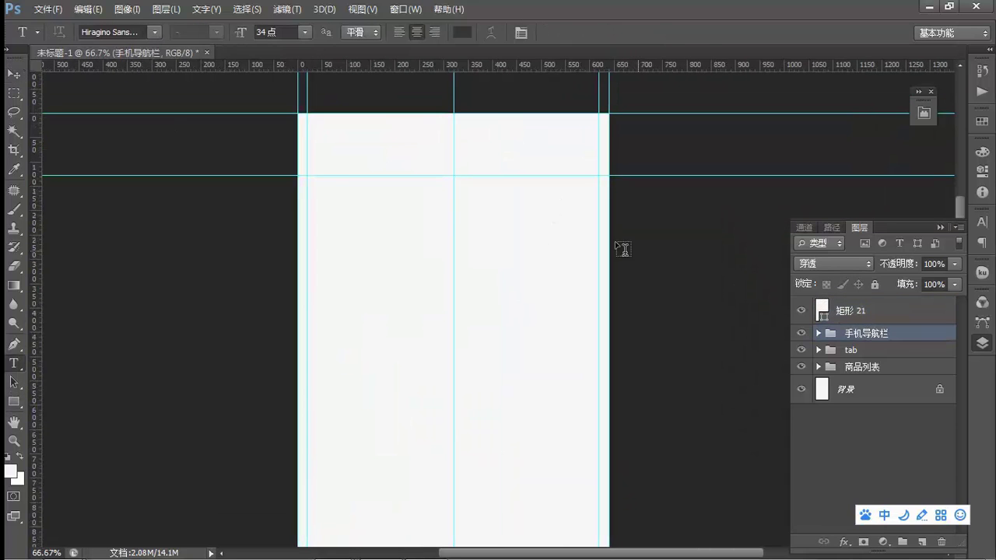
{"action": "left_click", "coordinate": [363, 214]}
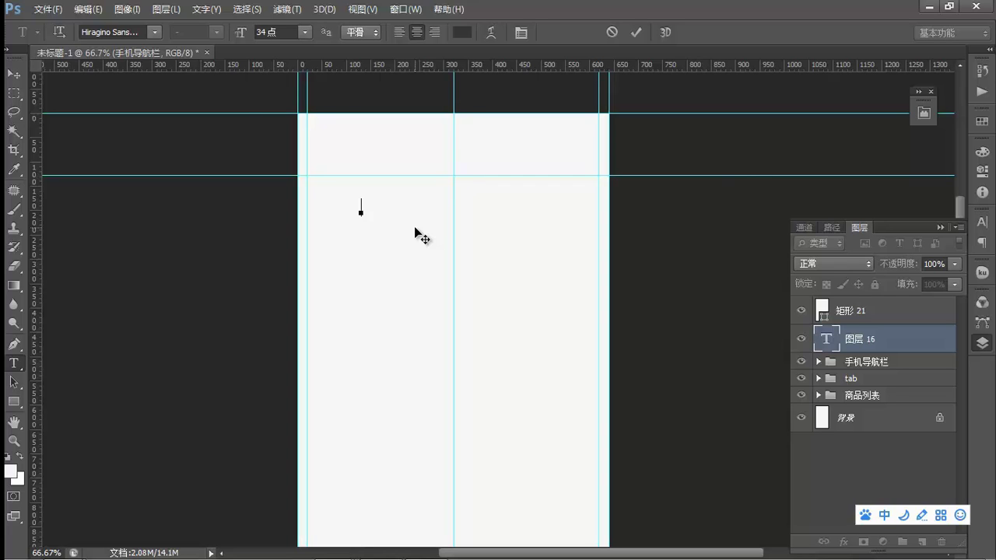
{"action": "type", "text": "jing"}
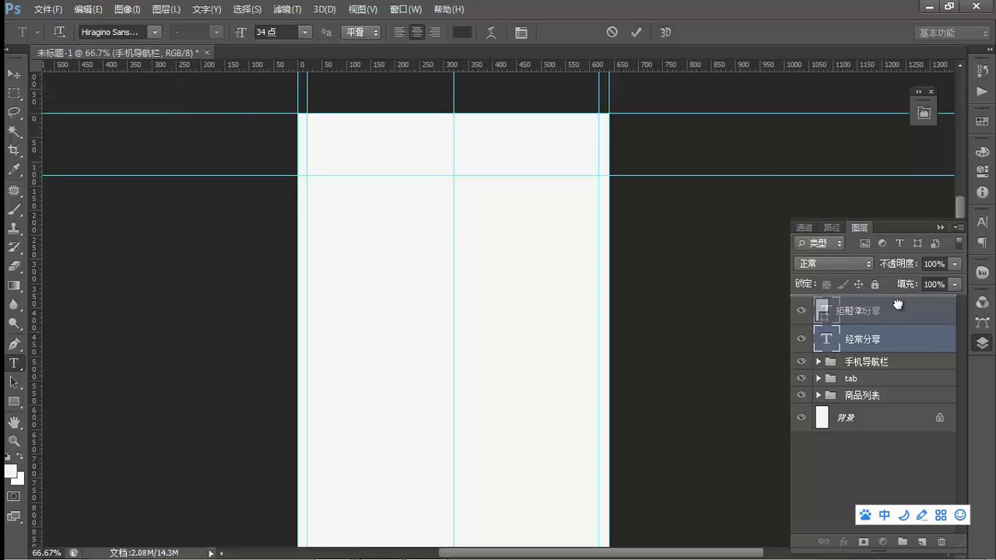
{"action": "key", "text": "ctrl+Return"}
Extend the text to 经常分享才会有销量哦~ and centre it horizontally just below the header guide.
{"action": "left_click", "coordinate": [388, 206]}
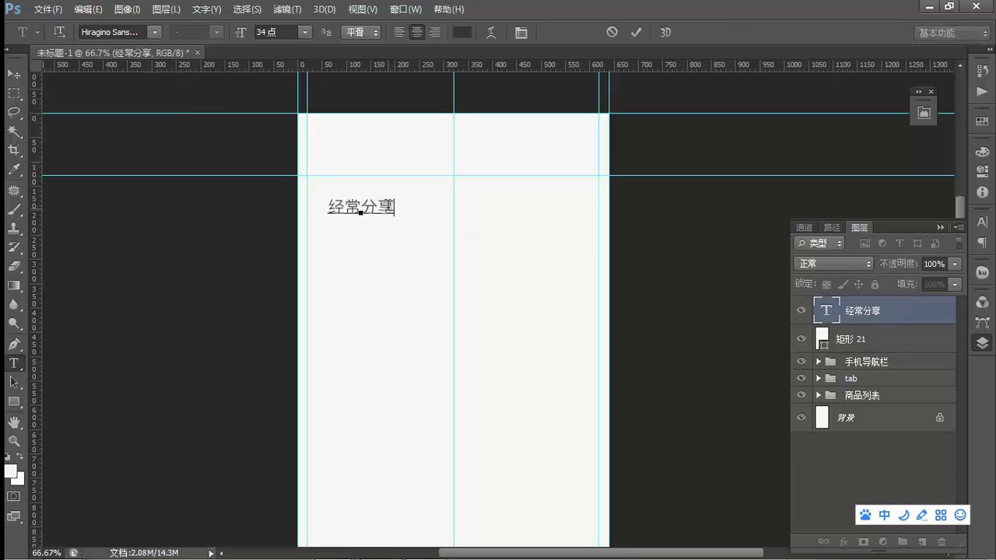
{"action": "type", "text": "cai"}
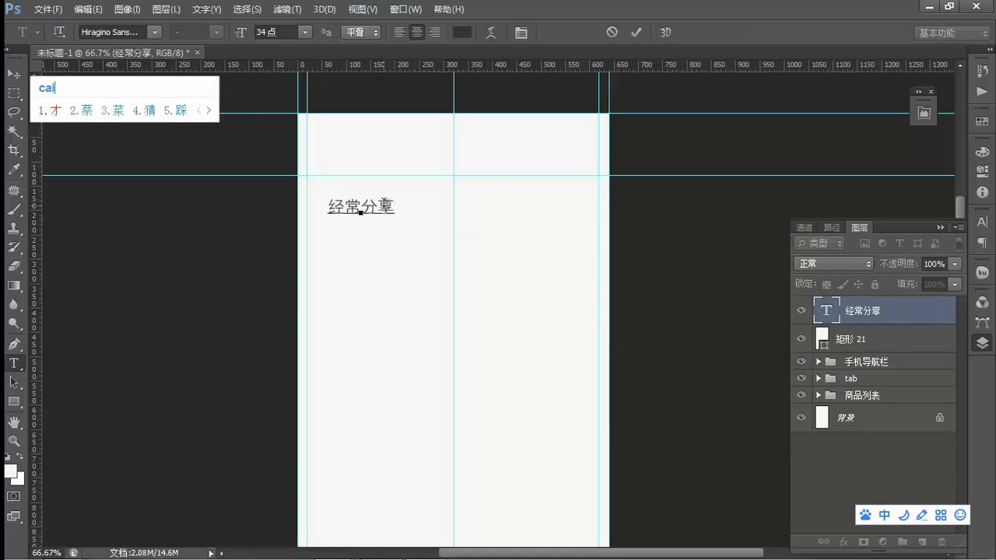
{"action": "key", "text": "space"}
{"action": "type", "text": "hui"}
{"action": "key", "text": "space"}
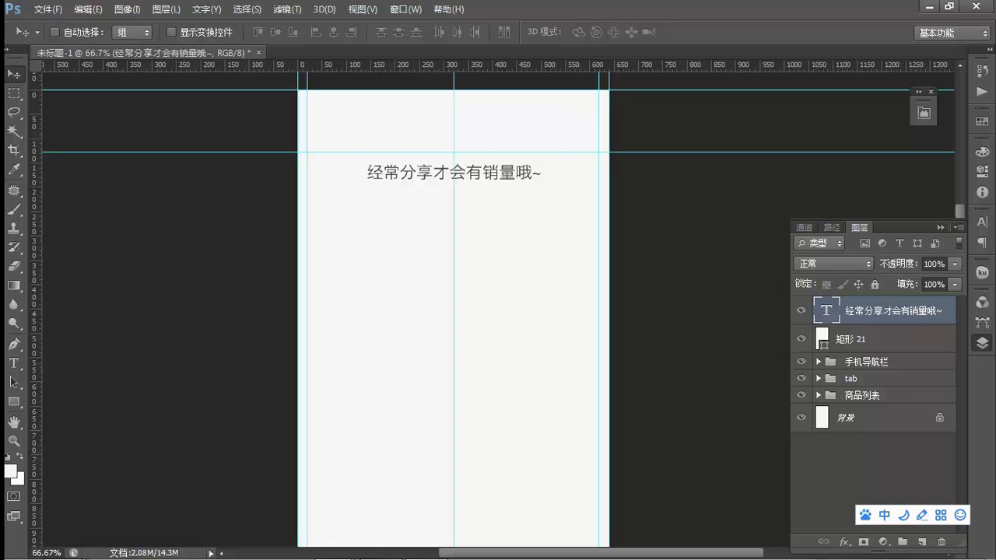
Copy the close icon group from the 未标题-2 document into the page's upper-right corner, inside the margin guide.
{"action": "mouse_move", "coordinate": [334, 546]}
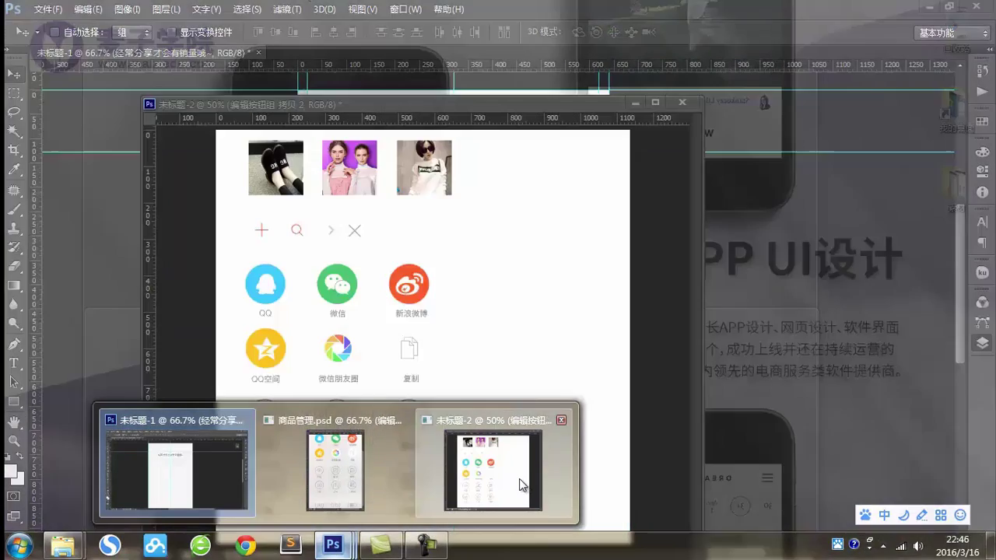
{"action": "left_click", "coordinate": [519, 484]}
{"action": "left_click_drag", "start_coordinate": [429, 240], "coordinate": [589, 124]}
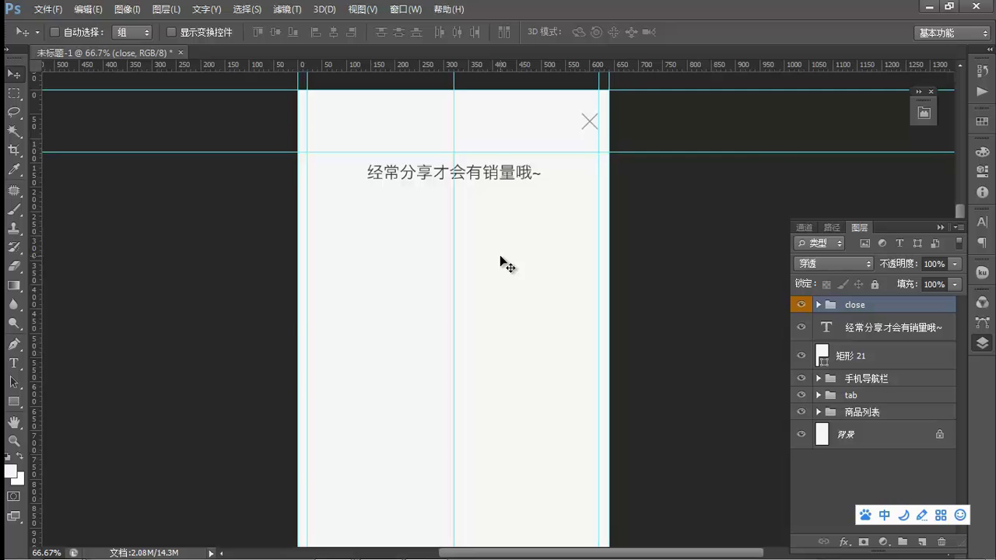
Copy the 社交图标 group from 未标题-2 into the page and place its two icon rows centred below the heading.
{"action": "key", "text": "ctrl+Tab"}
{"action": "left_click_drag", "start_coordinate": [496, 319], "coordinate": [560, 223]}
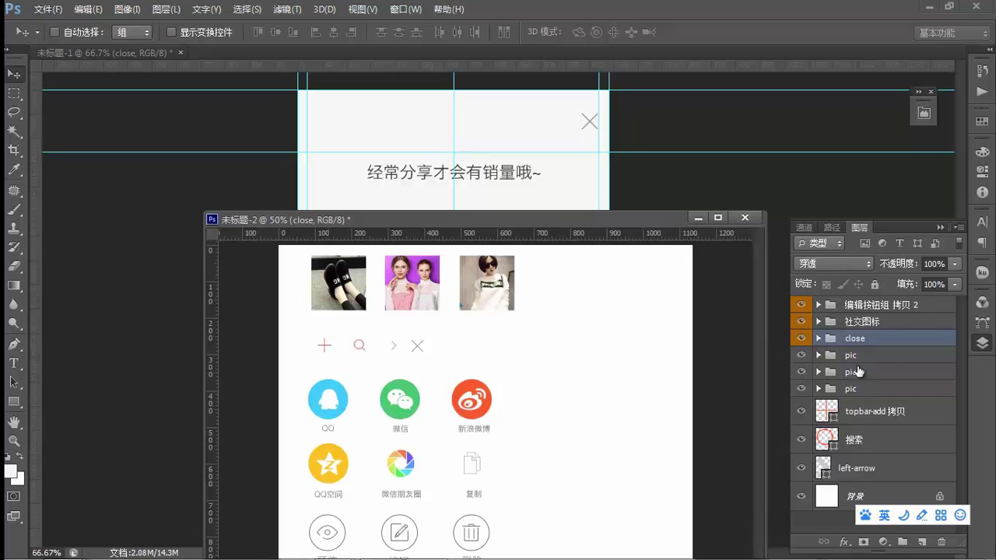
{"action": "left_click", "coordinate": [850, 325]}
{"action": "left_click_drag", "start_coordinate": [679, 225], "coordinate": [633, 415]}
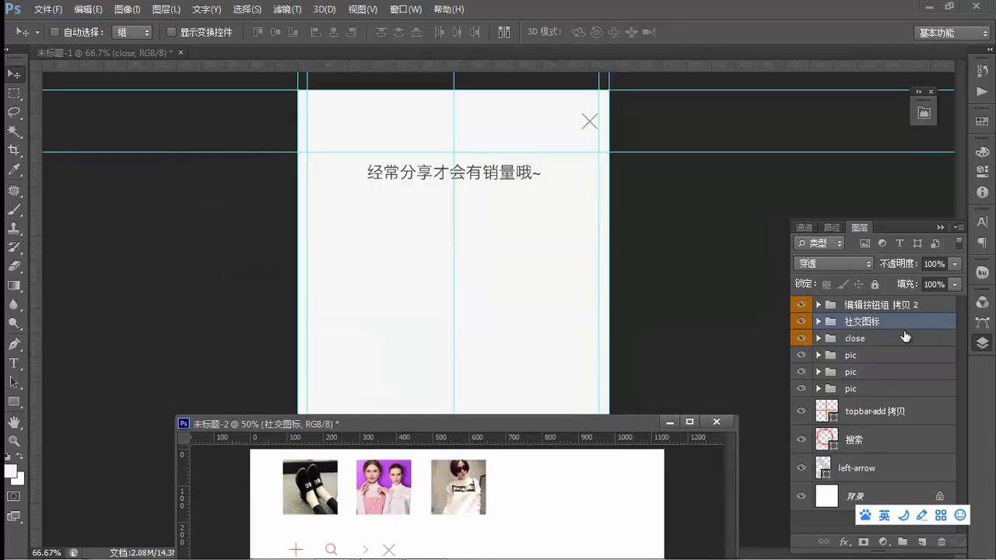
{"action": "left_click_drag", "start_coordinate": [466, 498], "coordinate": [459, 230]}
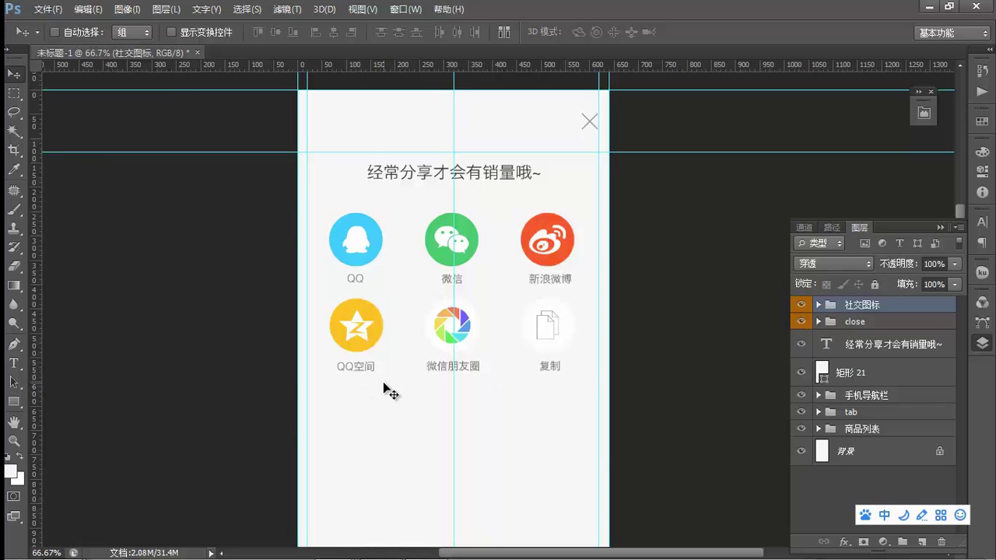
Copy the 编辑按钮组 拷贝 2 group from 未标题-2, place it below the social icons and hide the guides.
{"action": "scroll", "coordinate": [368, 384], "scroll_direction": "down", "scroll_amount": 2}
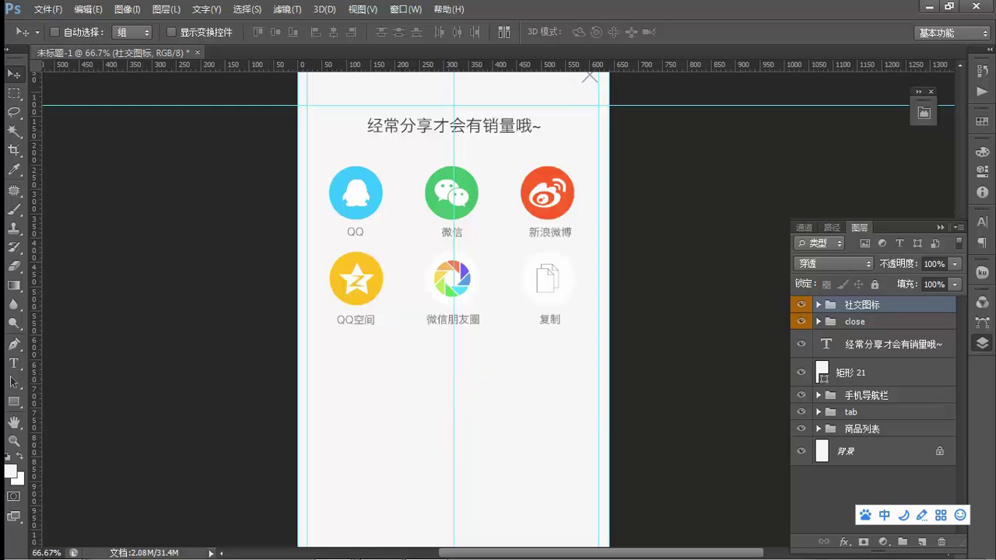
{"action": "mouse_move", "coordinate": [352, 549]}
{"action": "left_click", "coordinate": [475, 462]}
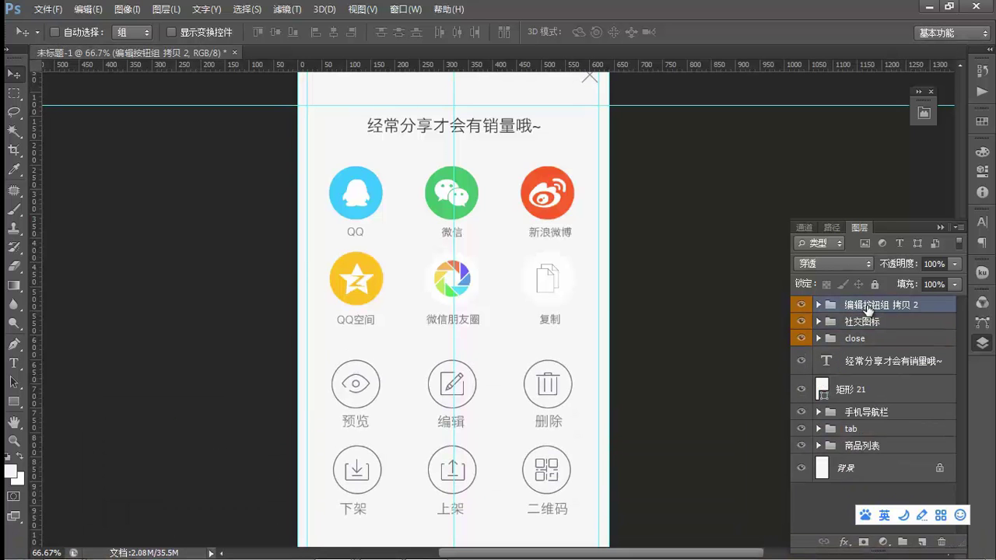
{"action": "left_click_drag", "start_coordinate": [366, 335], "coordinate": [366, 288]}
{"action": "scroll", "coordinate": [365, 288], "scroll_direction": "down", "scroll_amount": 1}
{"action": "scroll", "coordinate": [412, 283], "scroll_direction": "up", "scroll_amount": 5}
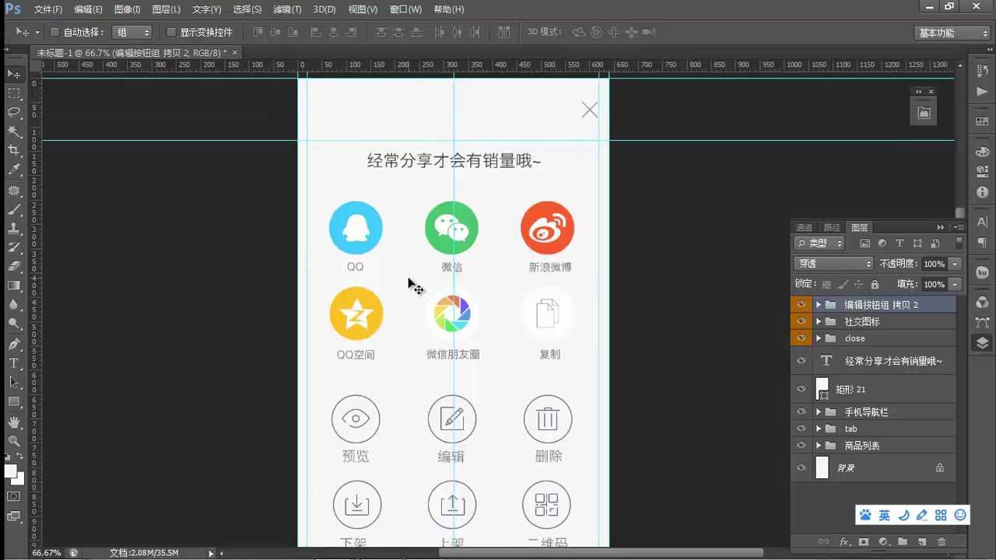
{"action": "scroll", "coordinate": [420, 295], "scroll_direction": "down", "scroll_amount": 3}
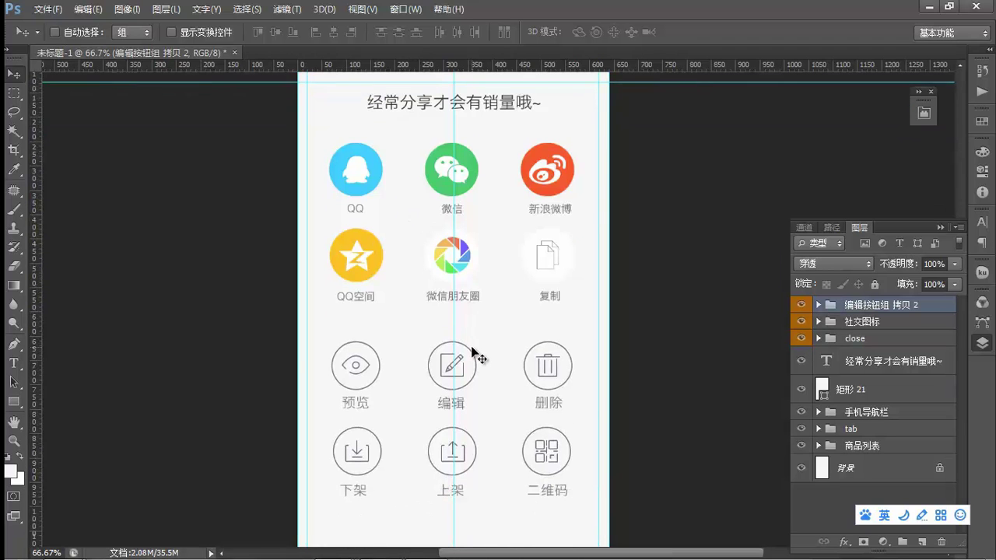
{"action": "key", "text": "ctrl+semicolon"}
{"action": "scroll", "coordinate": [473, 355], "scroll_direction": "down", "scroll_amount": 3}
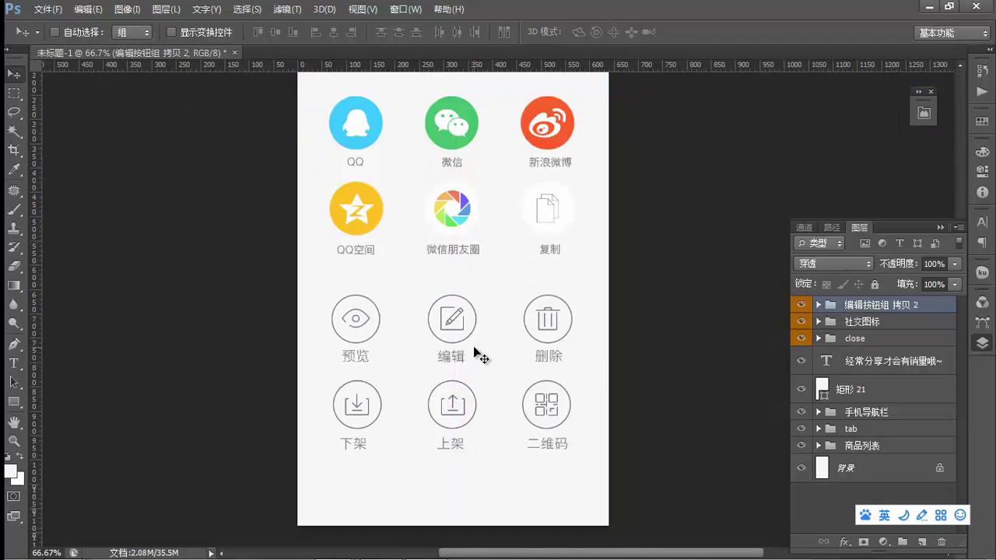
Locate the layer of the circle around the 预览 icon, select its preview group and collapse it.
{"action": "key", "text": "a"}
{"action": "left_click", "coordinate": [362, 339]}
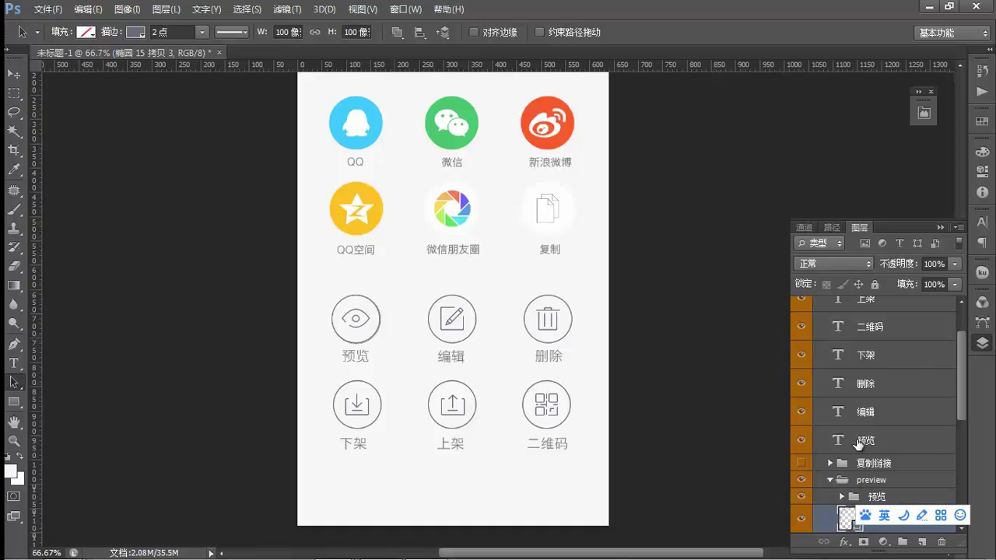
{"action": "left_click", "coordinate": [856, 480]}
{"action": "left_click", "coordinate": [829, 480]}
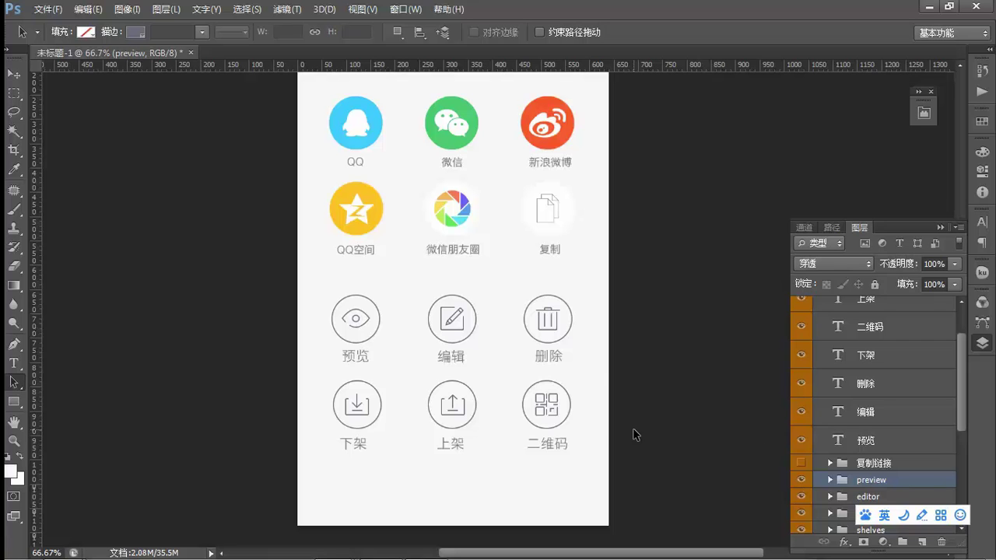
Review the share page's heading, social icons and edit buttons from top to bottom, dismissing the Windows performance notifications.
{"action": "scroll", "coordinate": [600, 426], "scroll_direction": "up", "scroll_amount": 3}
{"action": "scroll", "coordinate": [576, 389], "scroll_direction": "down", "scroll_amount": 1}
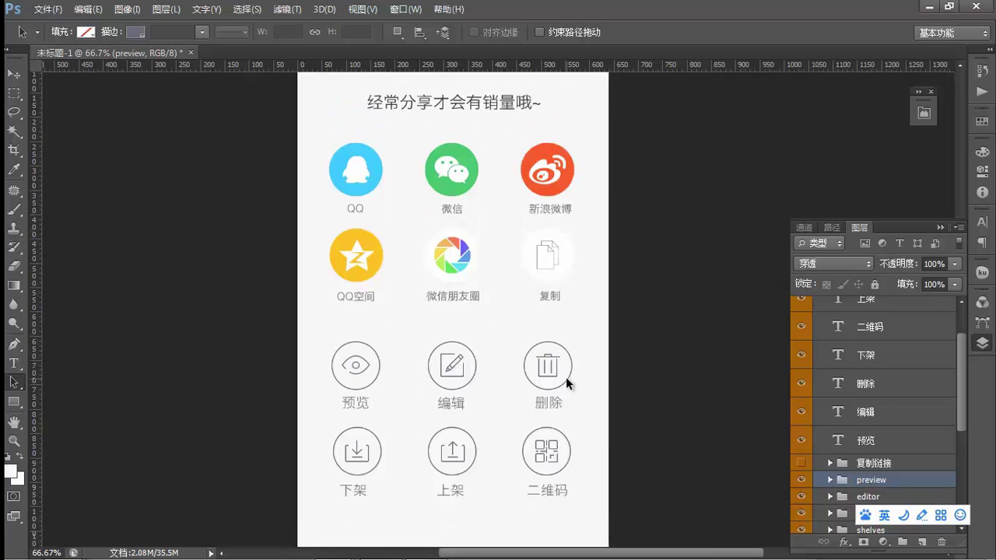
{"action": "scroll", "coordinate": [583, 335], "scroll_direction": "up", "scroll_amount": 1}
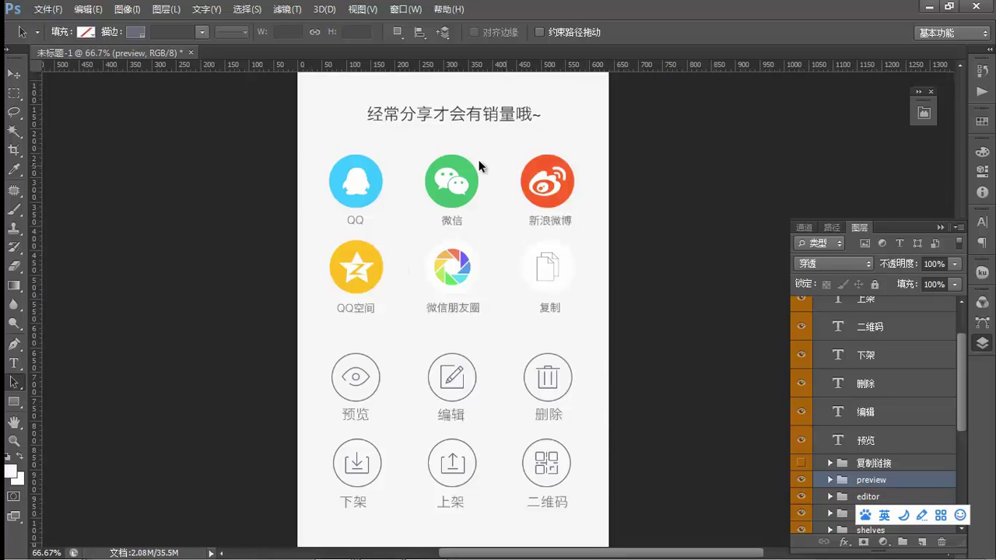
{"action": "scroll", "coordinate": [454, 362], "scroll_direction": "down", "scroll_amount": 3}
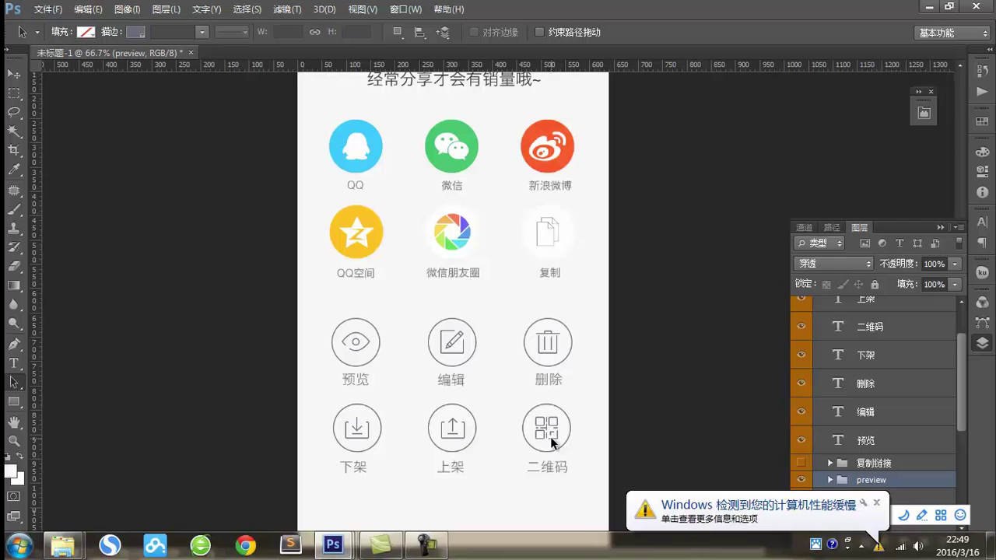
{"action": "left_click", "coordinate": [876, 502]}
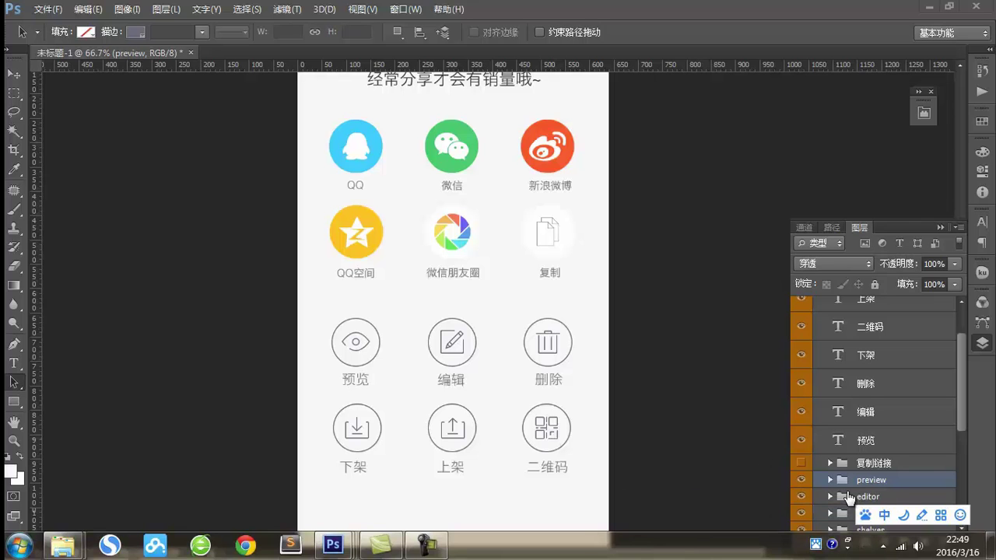
{"action": "left_click", "coordinate": [655, 372]}
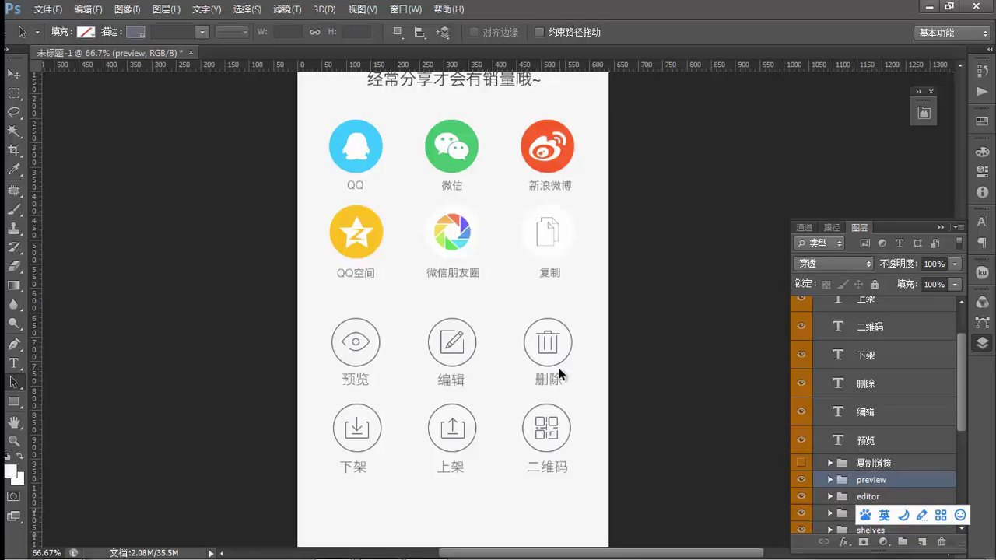
{"action": "left_click", "coordinate": [474, 313]}
{"action": "scroll", "coordinate": [410, 206], "scroll_direction": "up", "scroll_amount": 2}
{"action": "scroll", "coordinate": [411, 206], "scroll_direction": "up", "scroll_amount": 1}
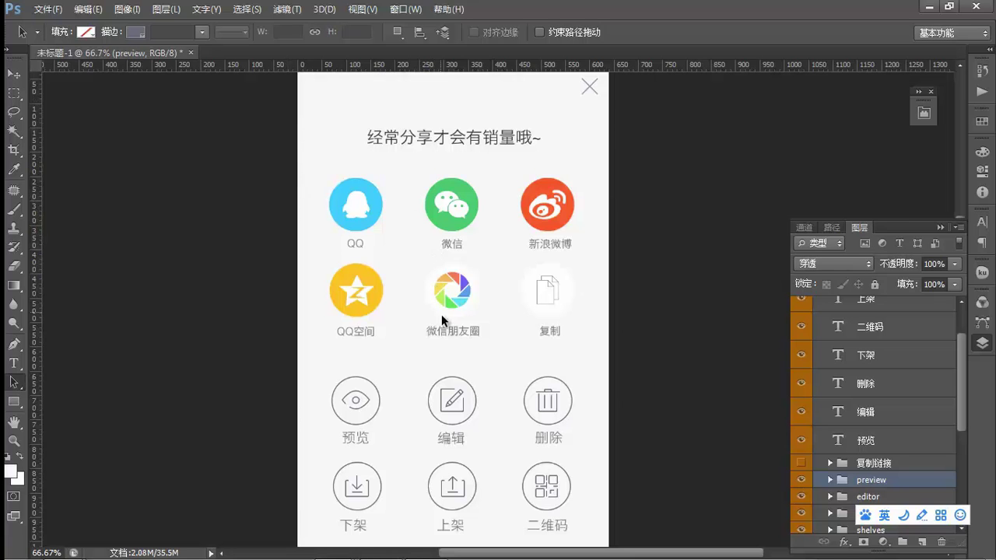
{"action": "scroll", "coordinate": [449, 347], "scroll_direction": "down", "scroll_amount": 1}
{"action": "scroll", "coordinate": [449, 347], "scroll_direction": "down", "scroll_amount": 1}
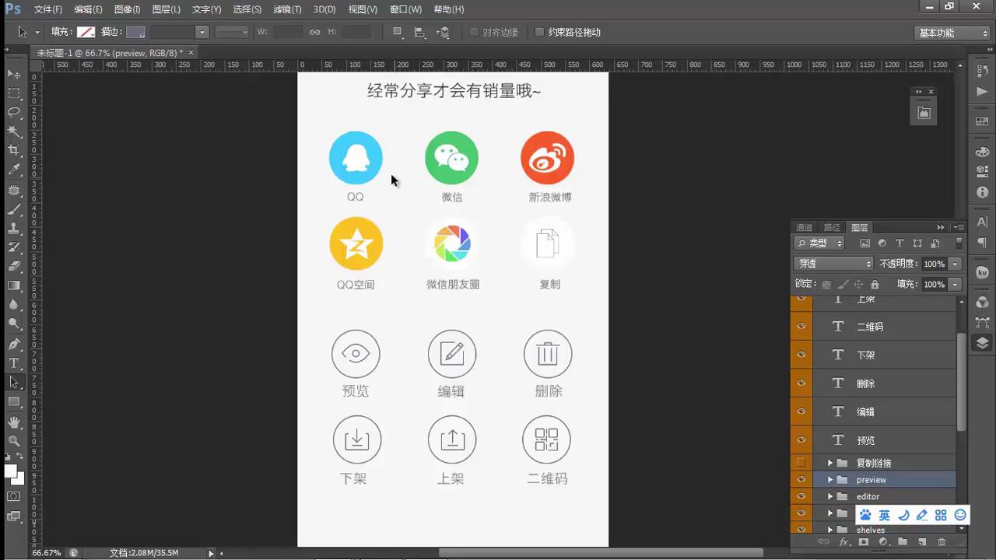
{"action": "scroll", "coordinate": [373, 161], "scroll_direction": "up", "scroll_amount": 1}
{"action": "scroll", "coordinate": [373, 161], "scroll_direction": "up", "scroll_amount": 4}
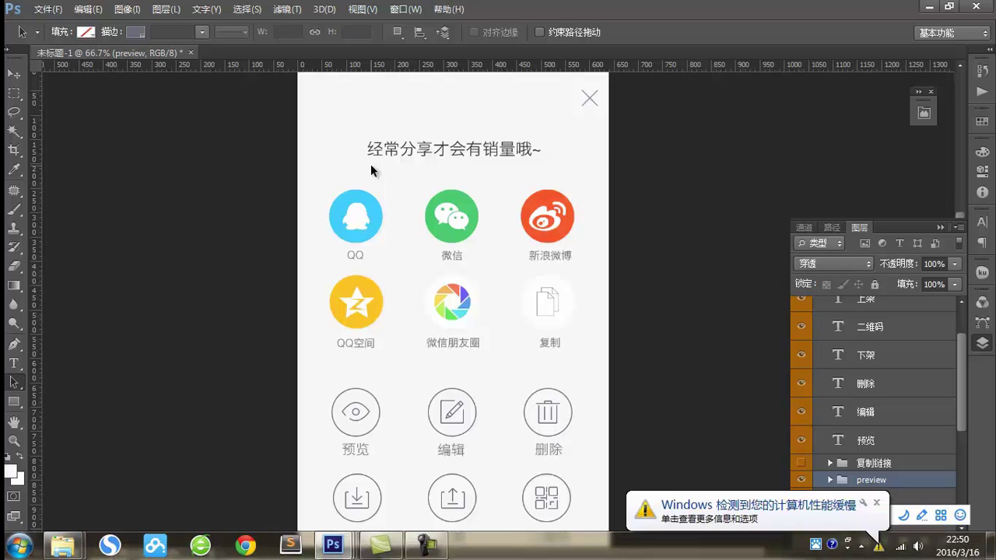
{"action": "left_click", "coordinate": [876, 503]}
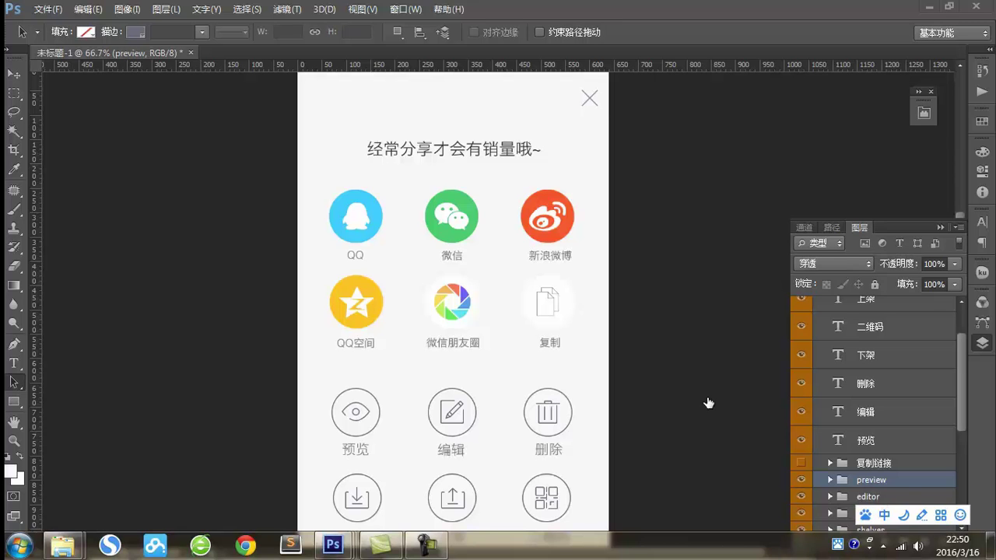